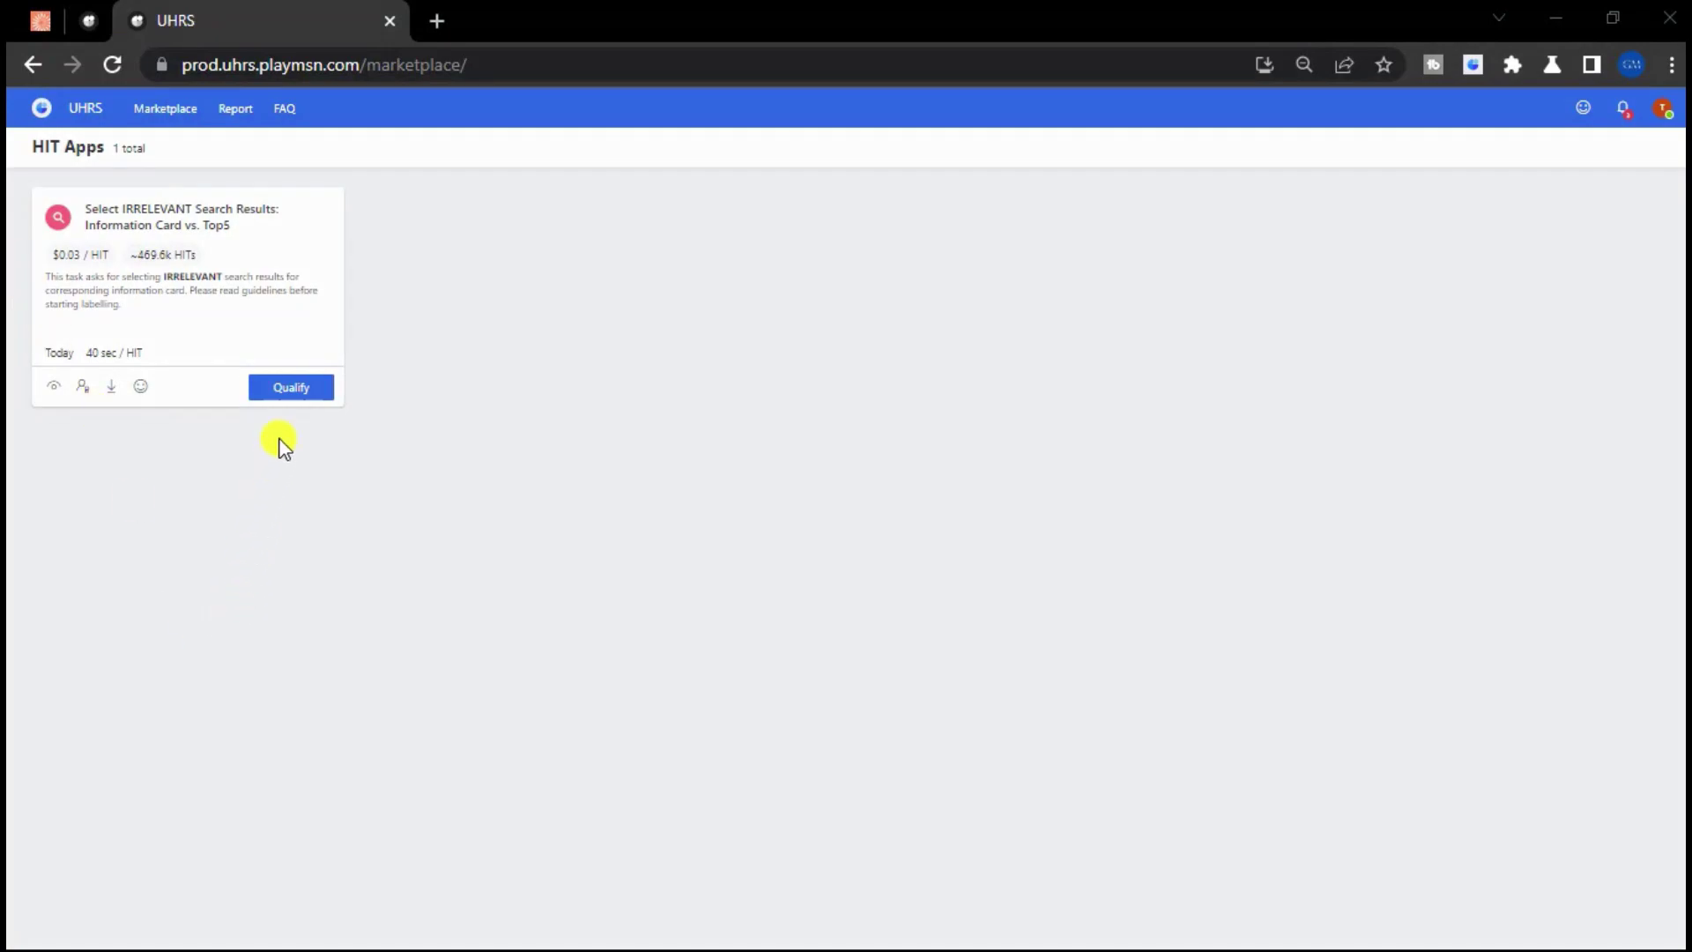
Step: Begin the 10-HIT qualification test for the Information Card vs. Top5 app
click(301, 387)
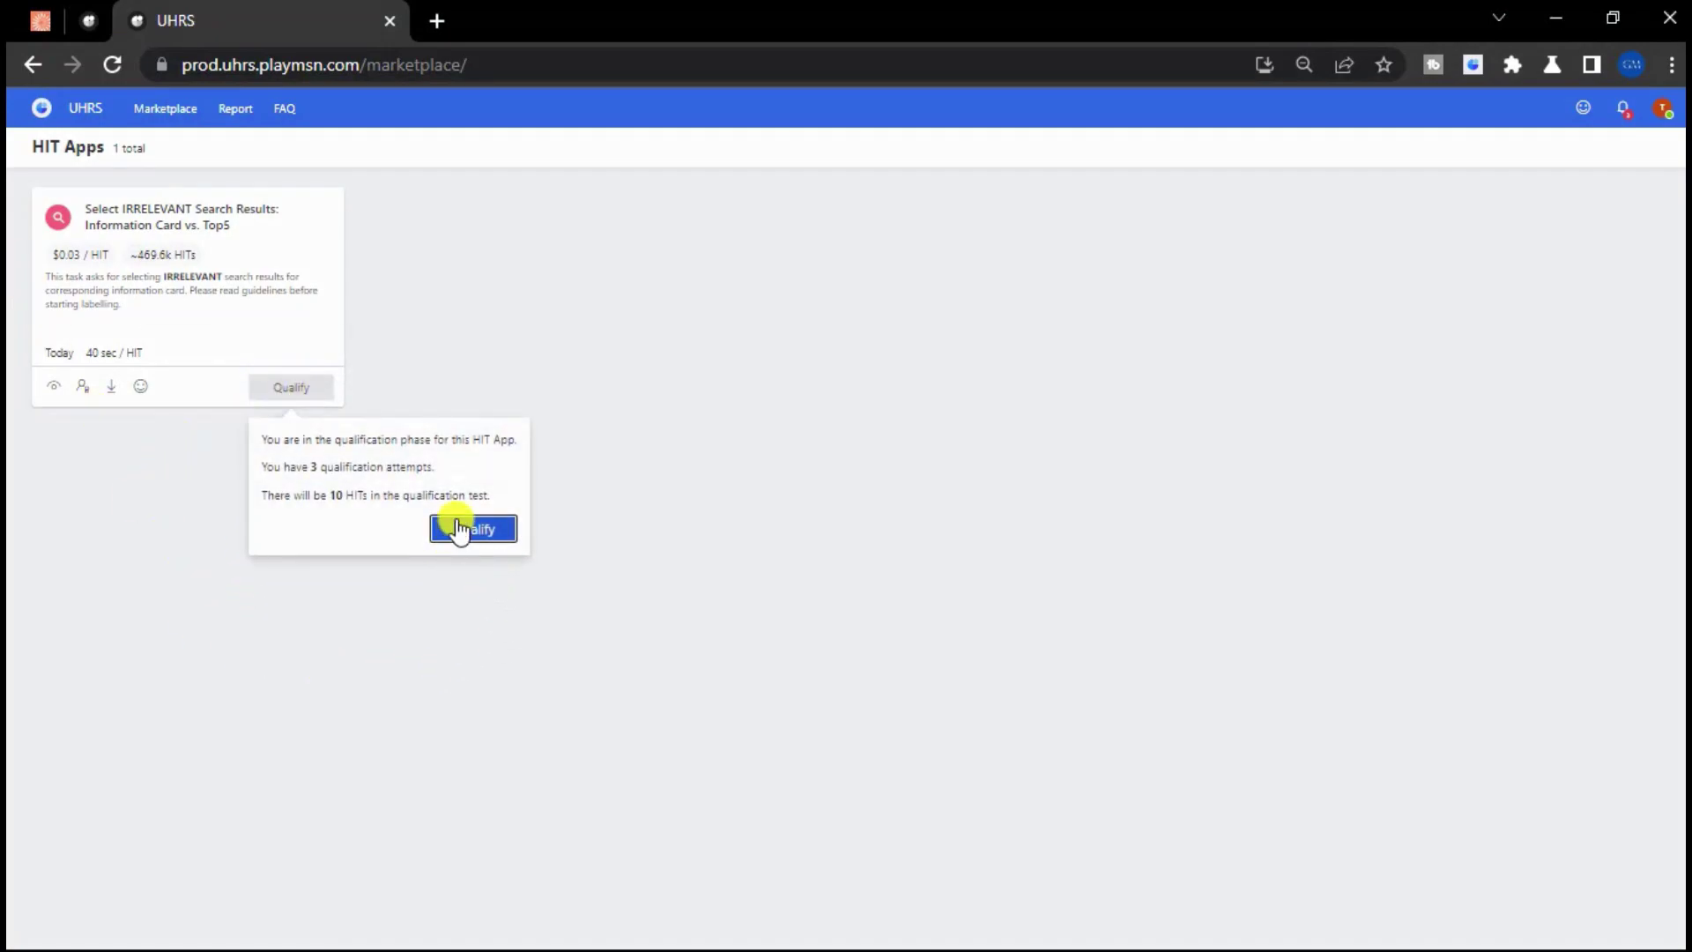
click(456, 530)
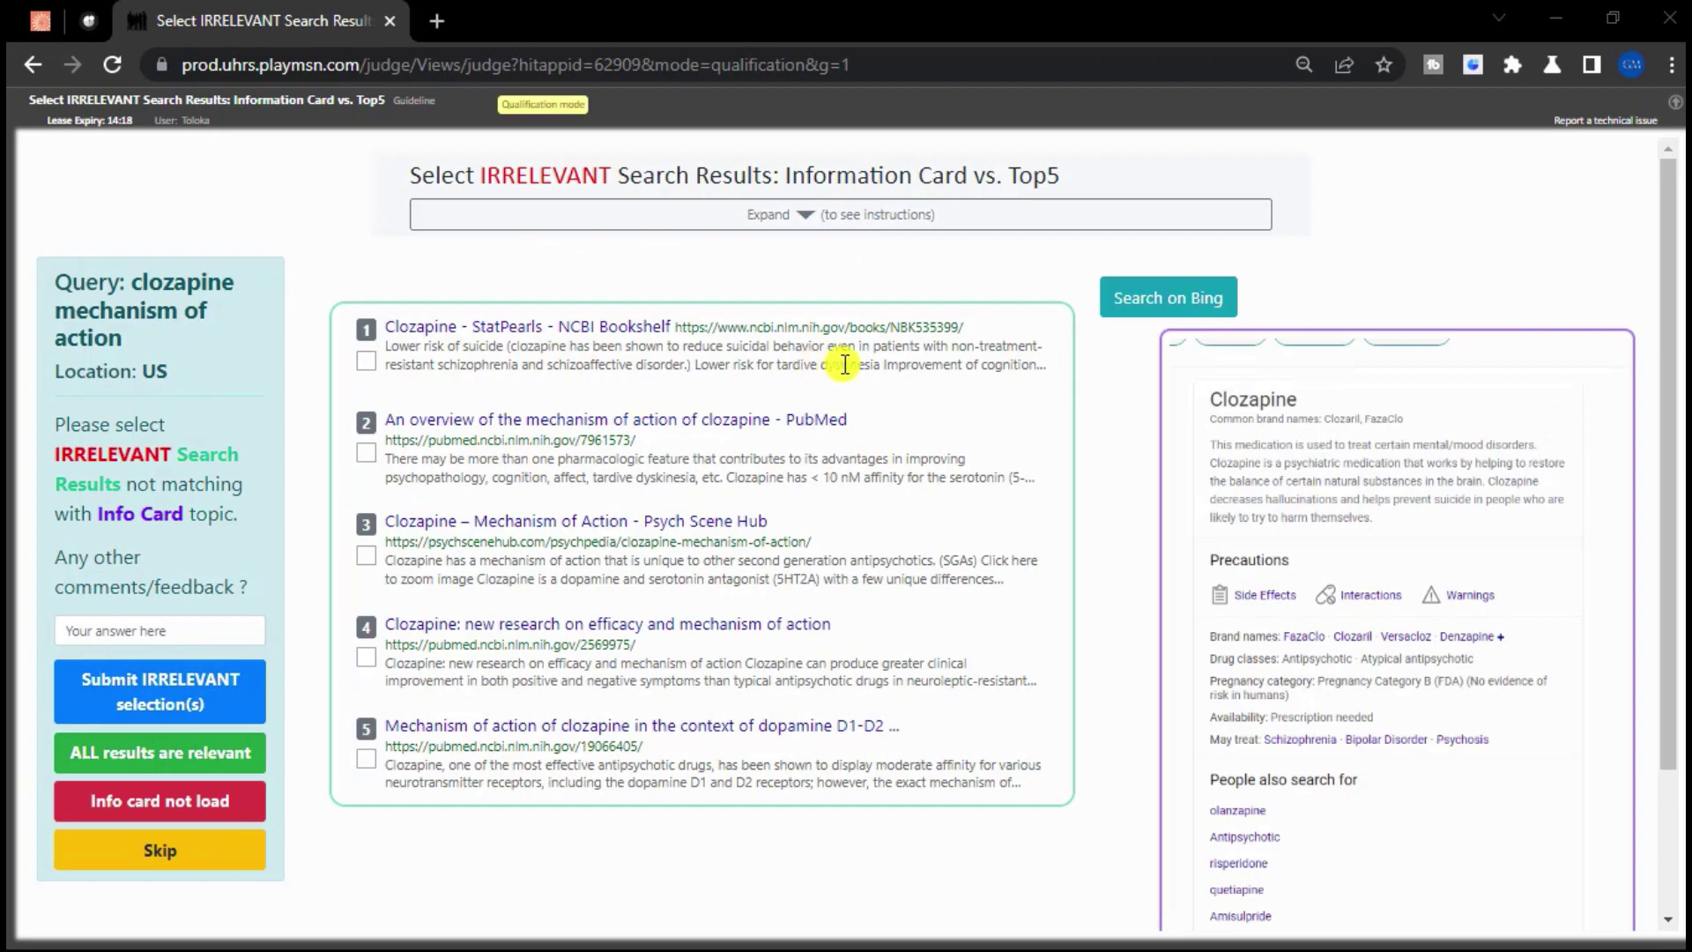
Step: Open the StatPearls and PubMed clozapine results in new tabs, then close StatPearls
ctrl+click(527, 326)
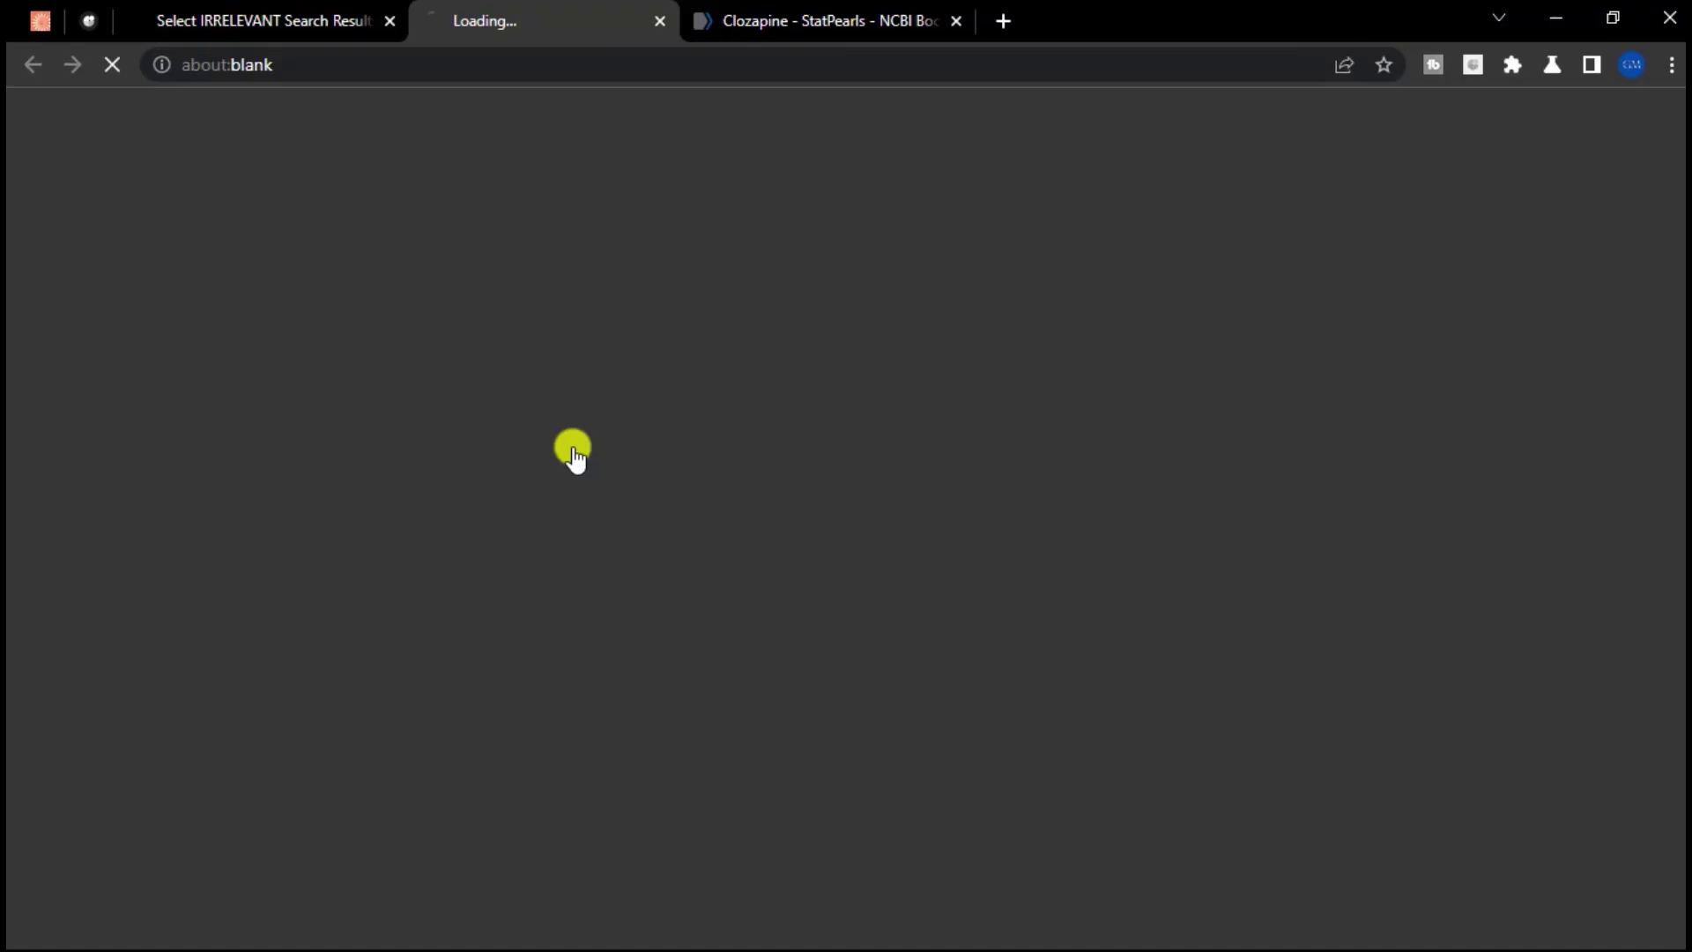
click(573, 453)
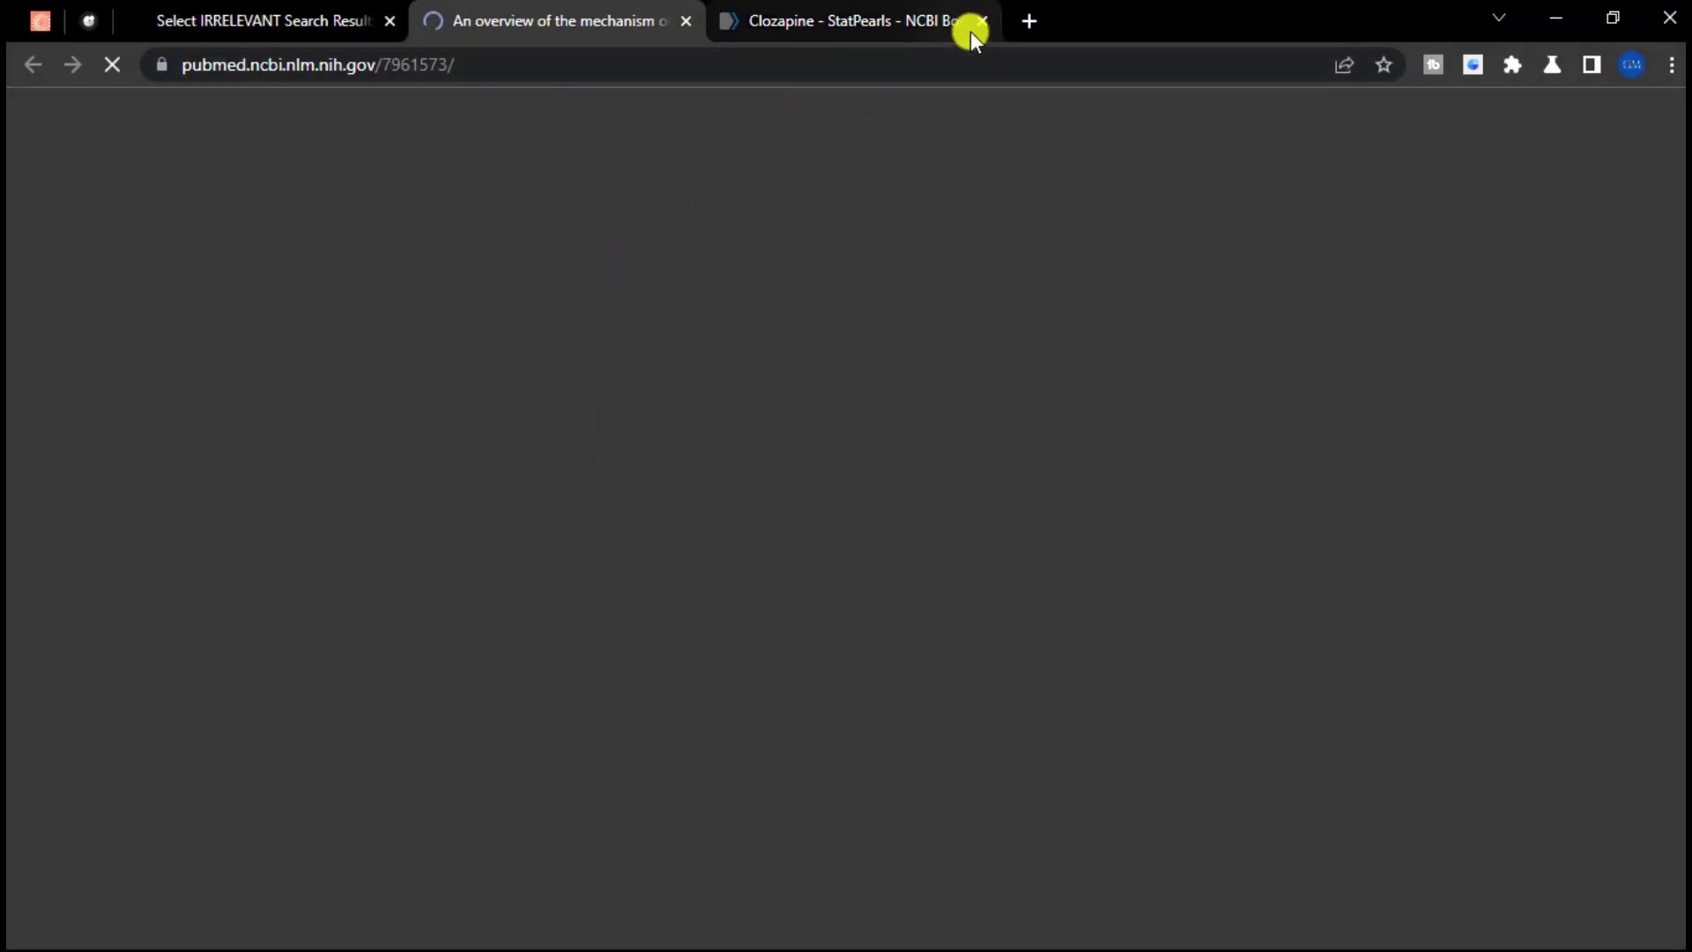
click(934, 20)
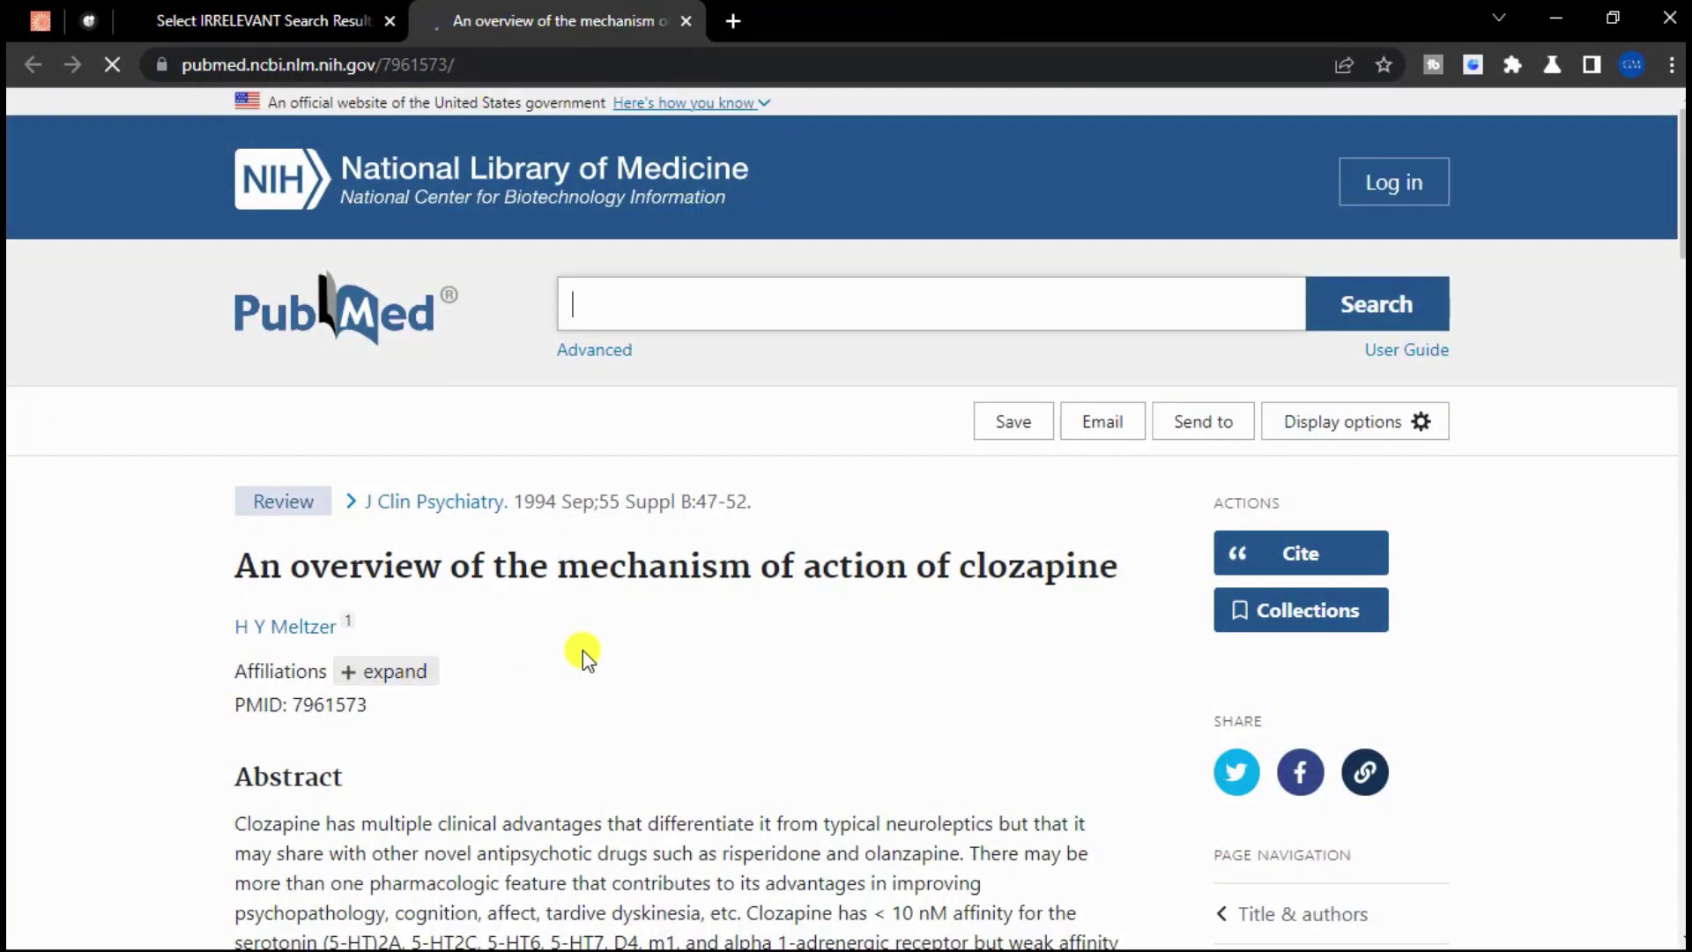
scroll(617, 626, down, 1)
scroll(608, 507, down, 4)
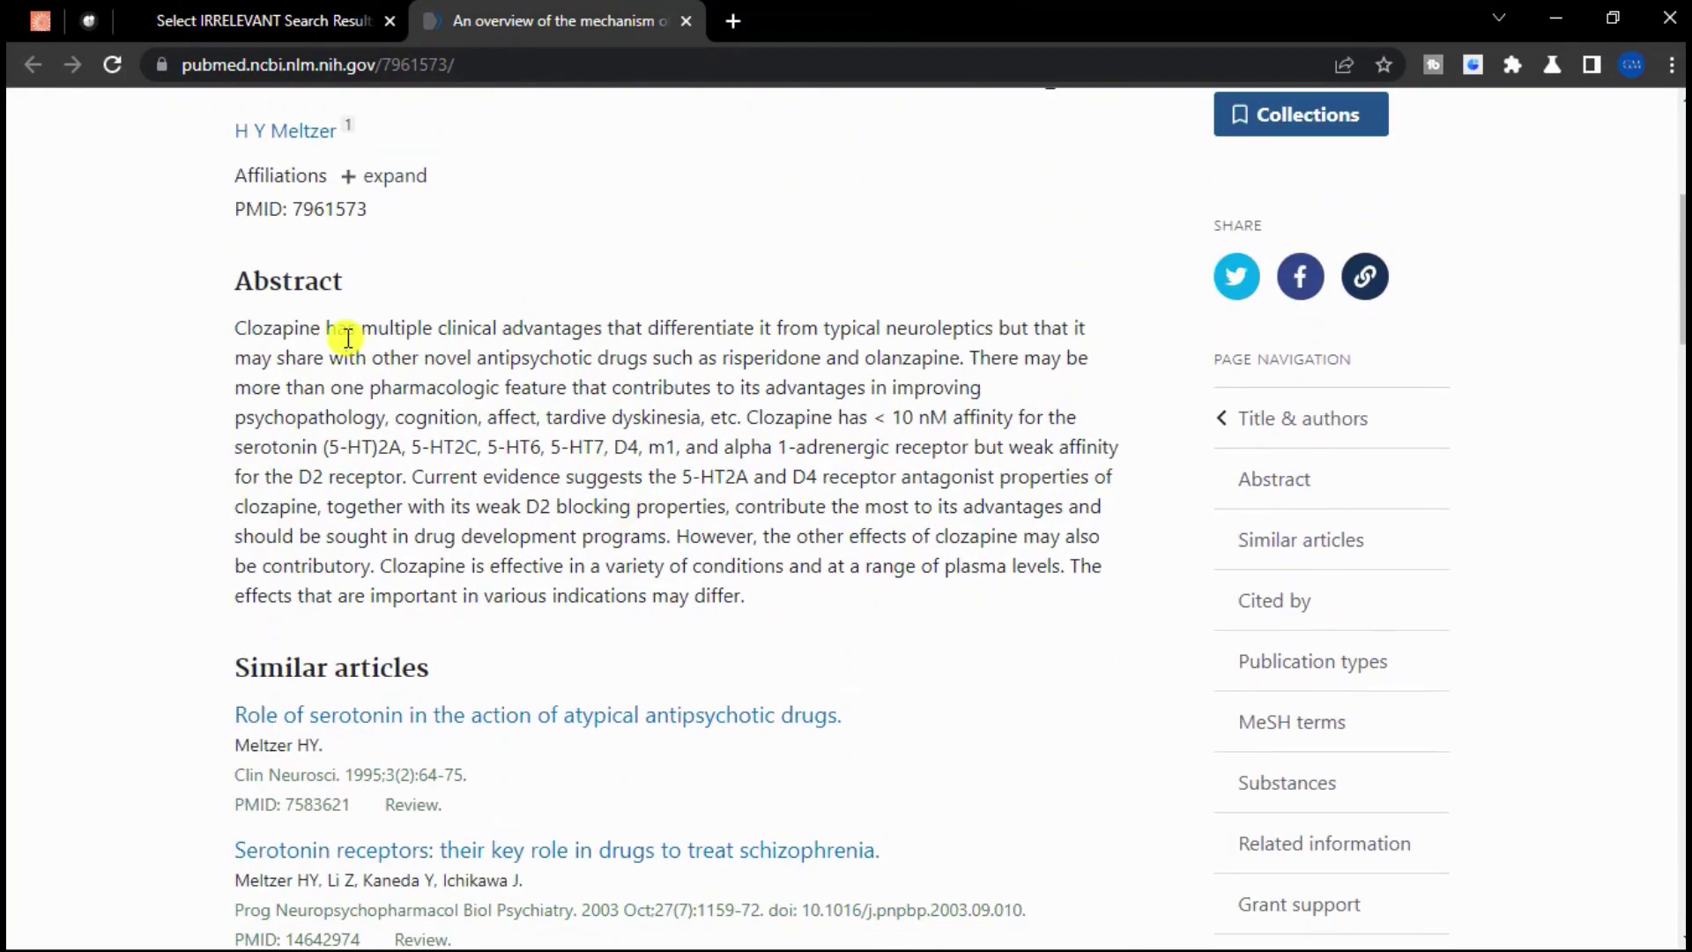
Step: Open the Psych Scene Hub clozapine result in a new tab and return to the task
click(264, 21)
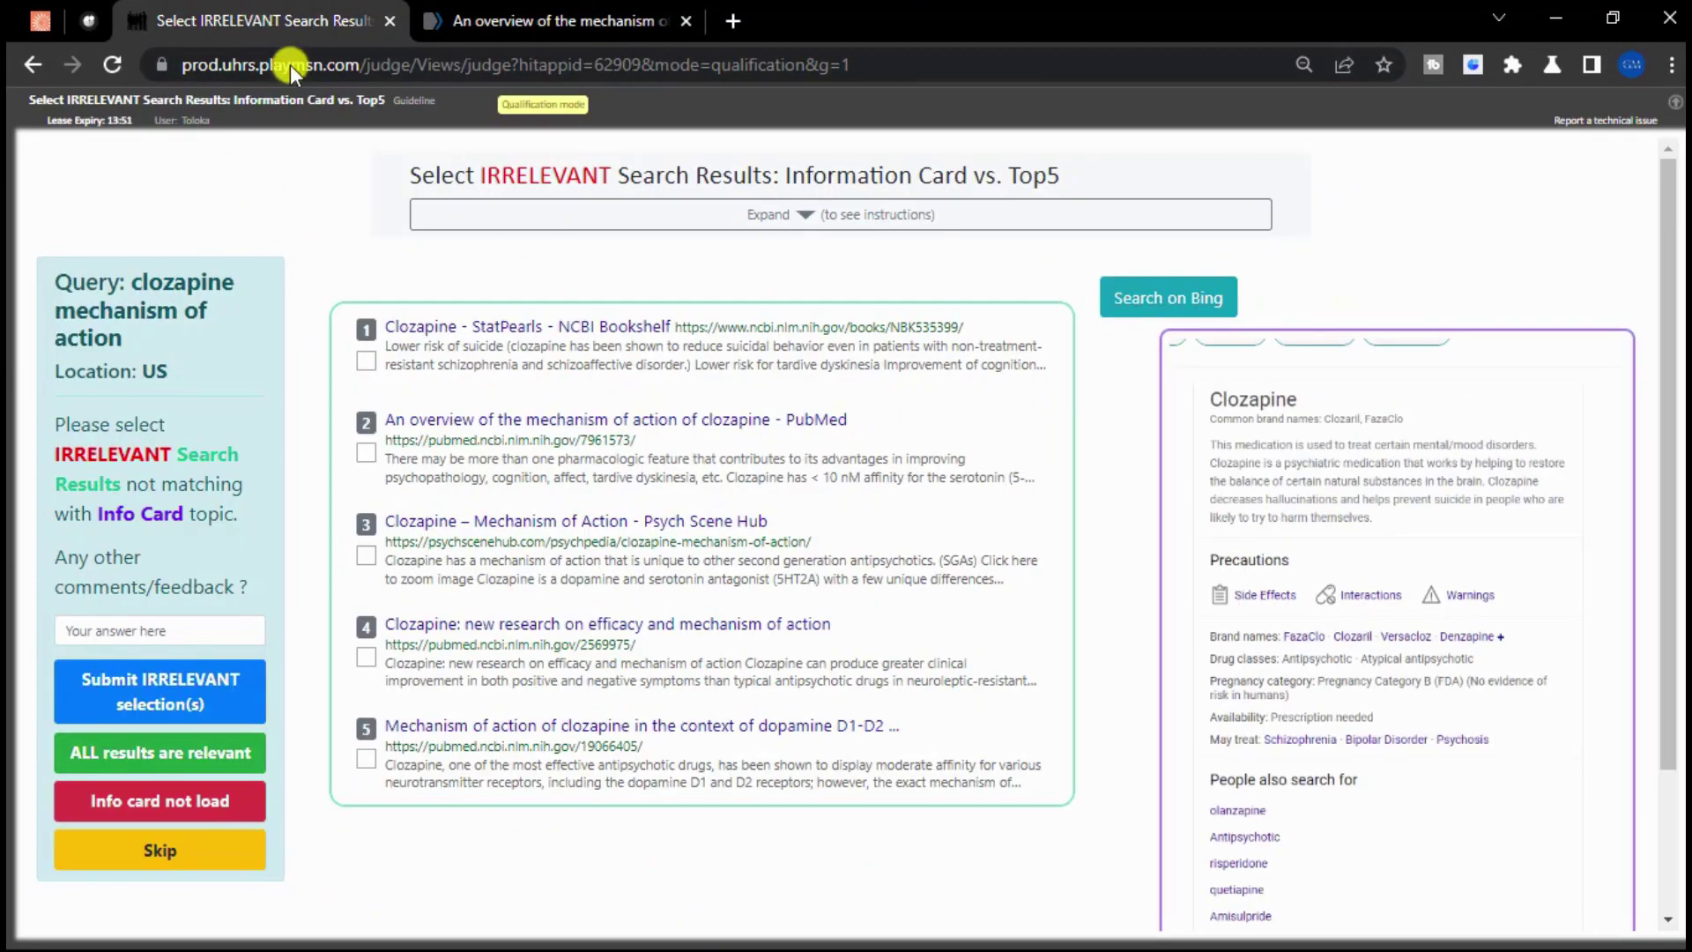
click(614, 527)
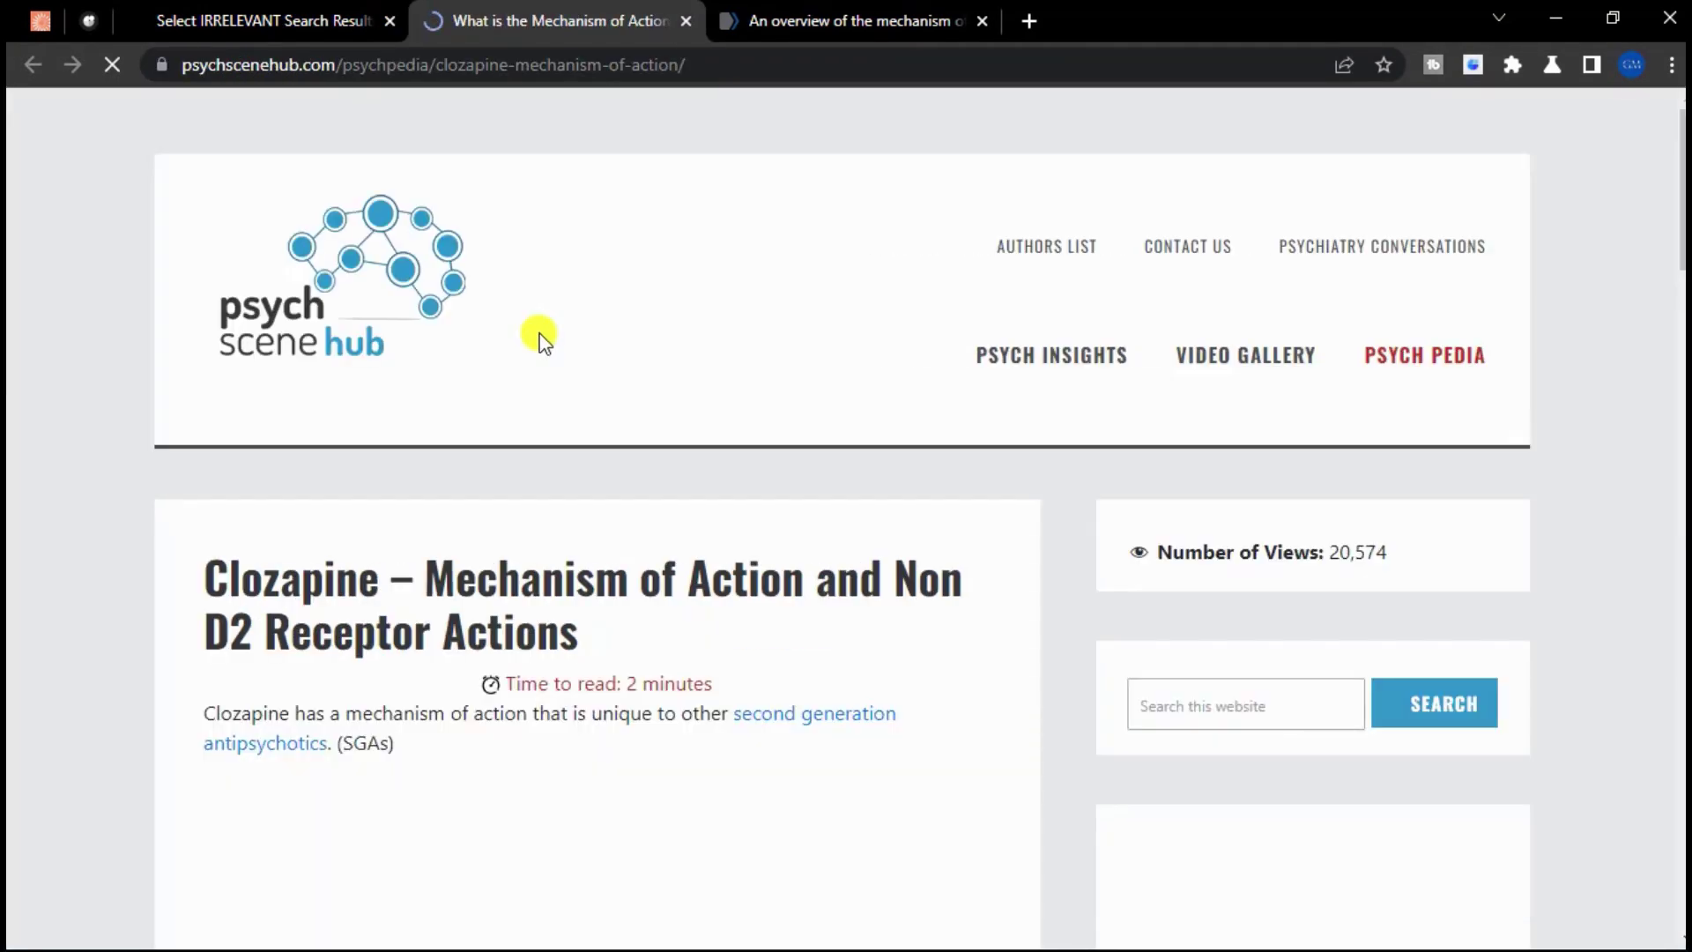
key(ctrl+shift+Tab)
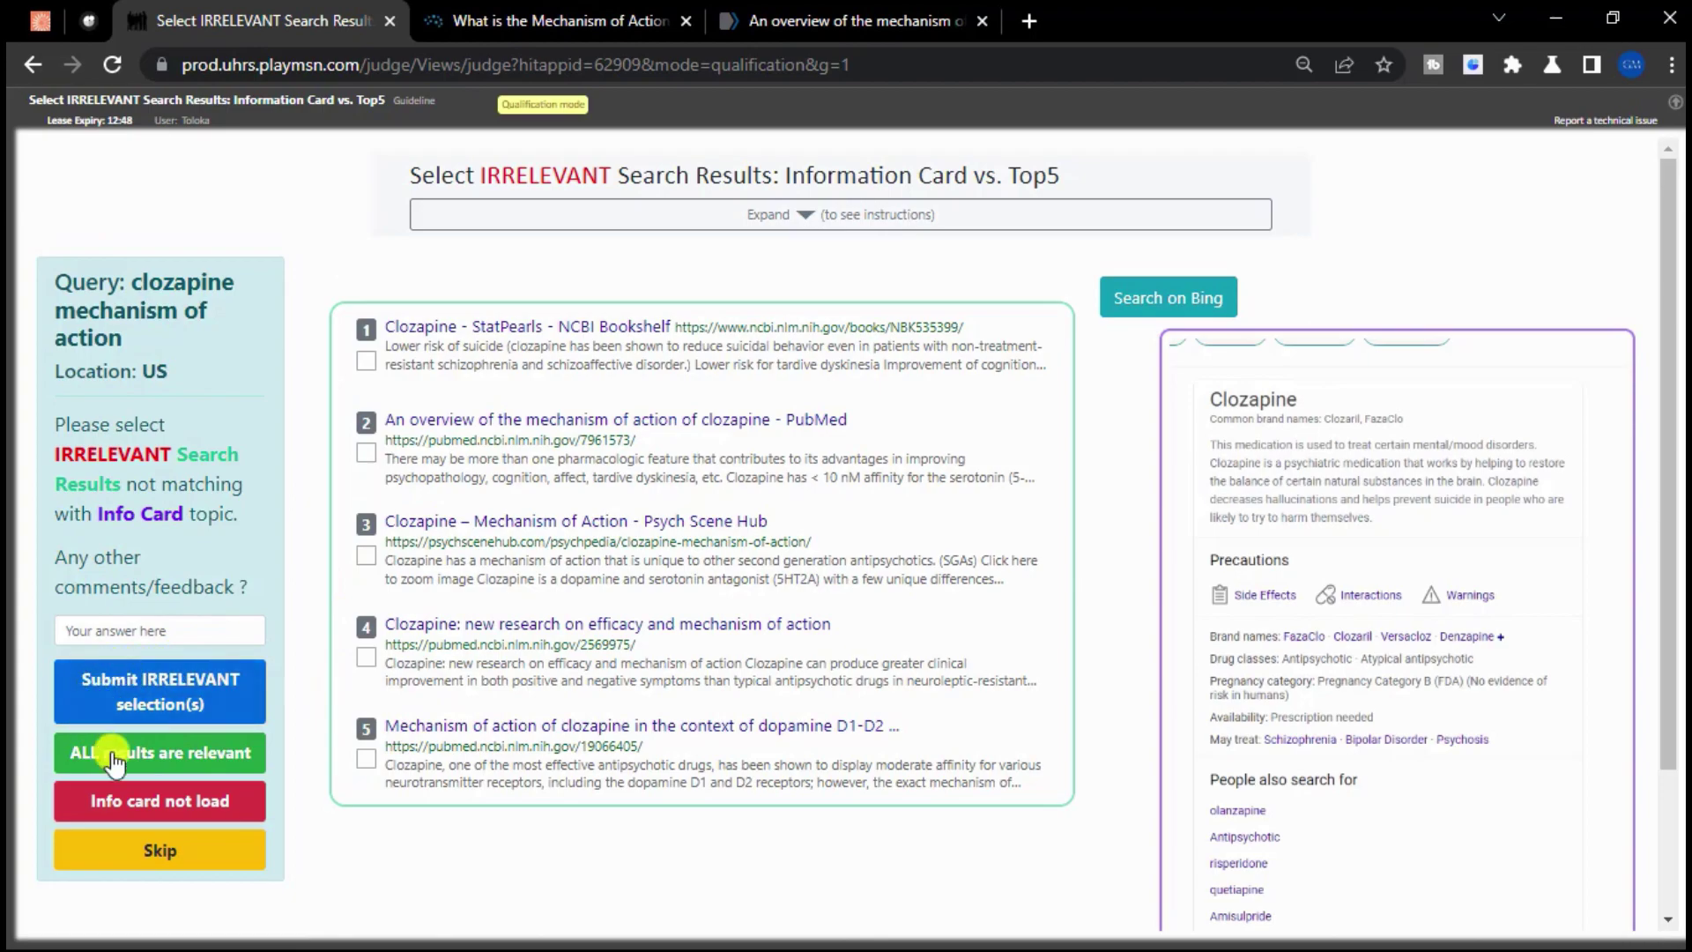
Step: Judge all clozapine results relevant, then flag results 1–5 for 'enough' as irrelevant
click(142, 764)
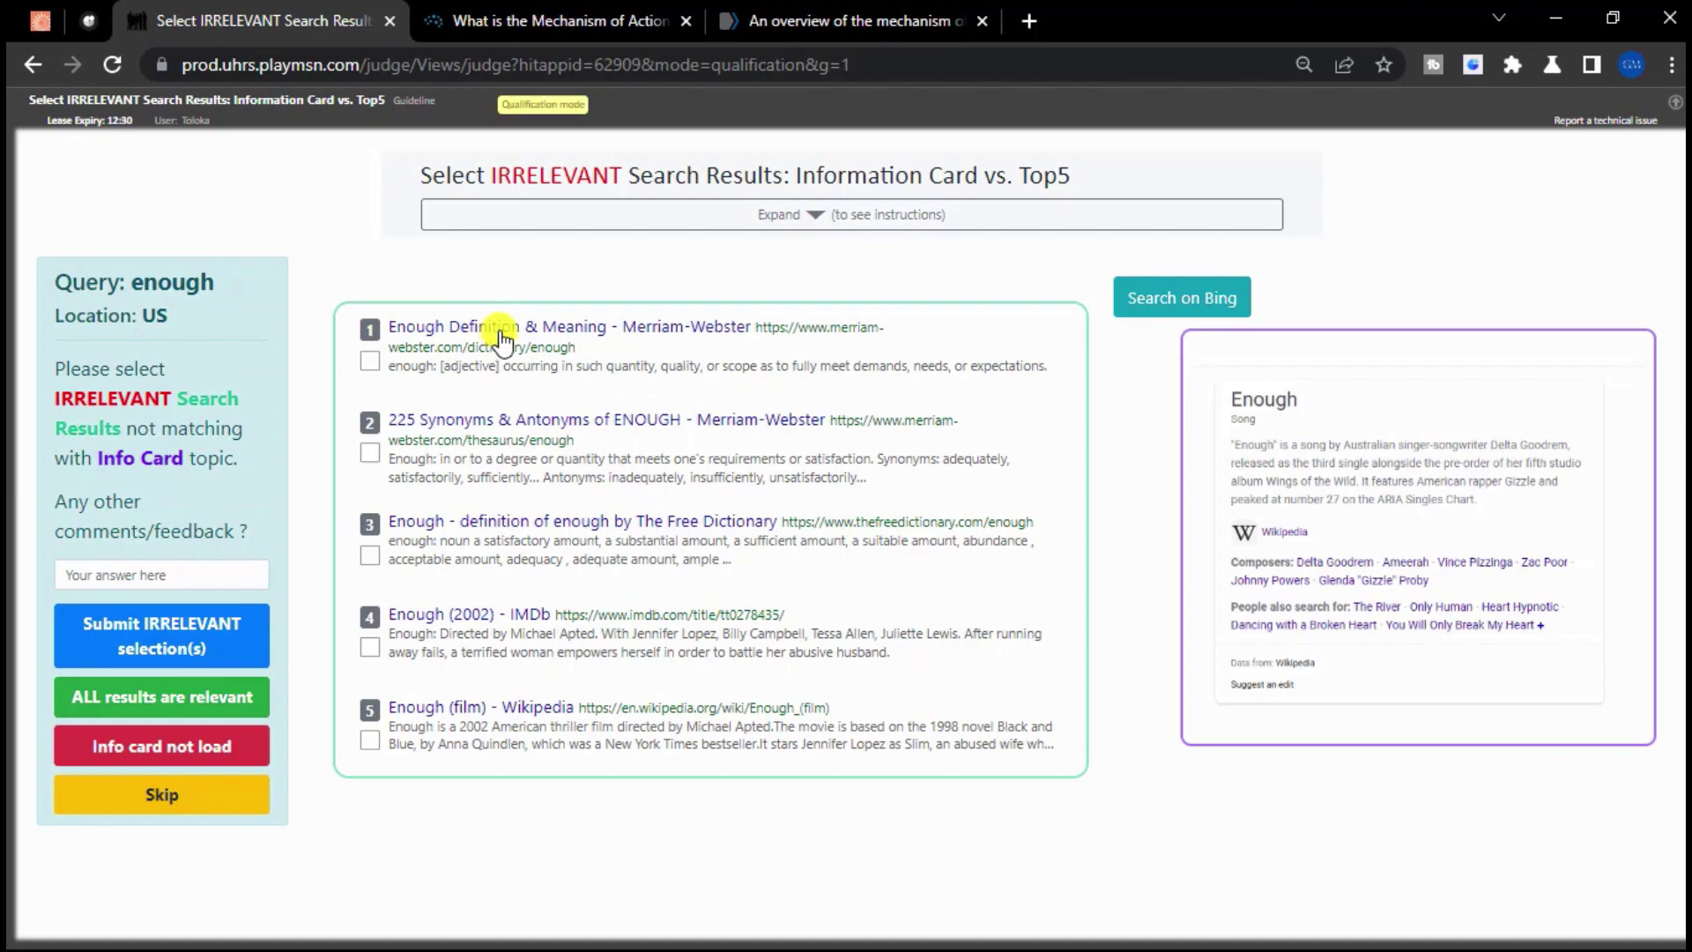
click(369, 362)
click(370, 453)
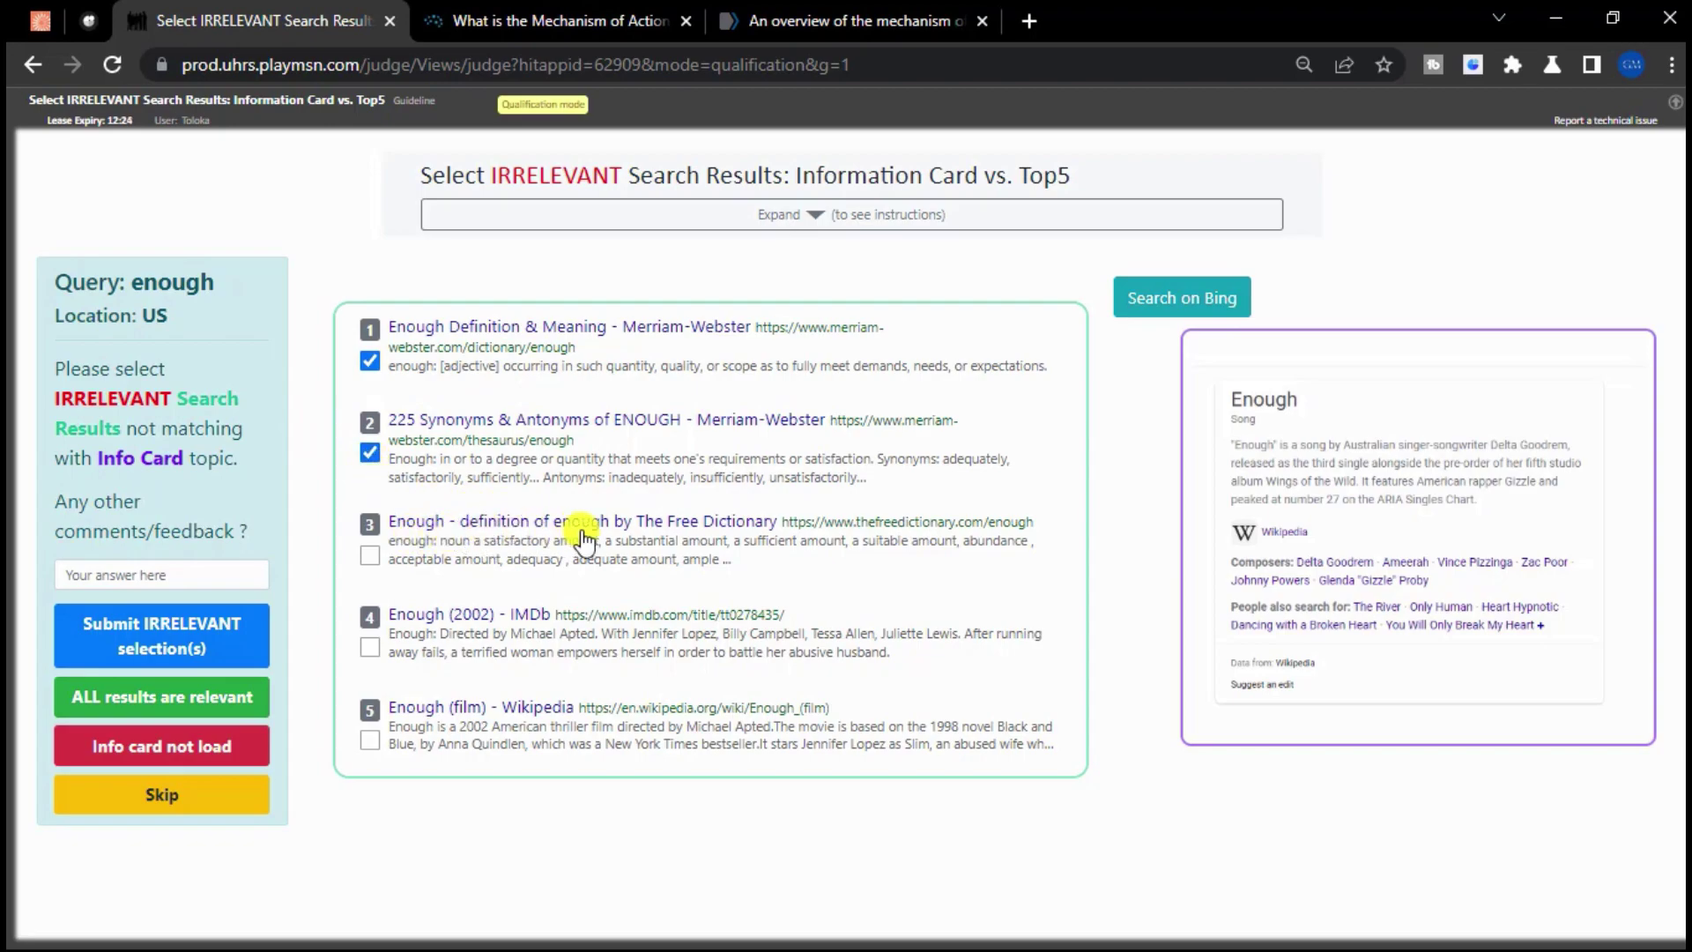
click(369, 557)
click(369, 648)
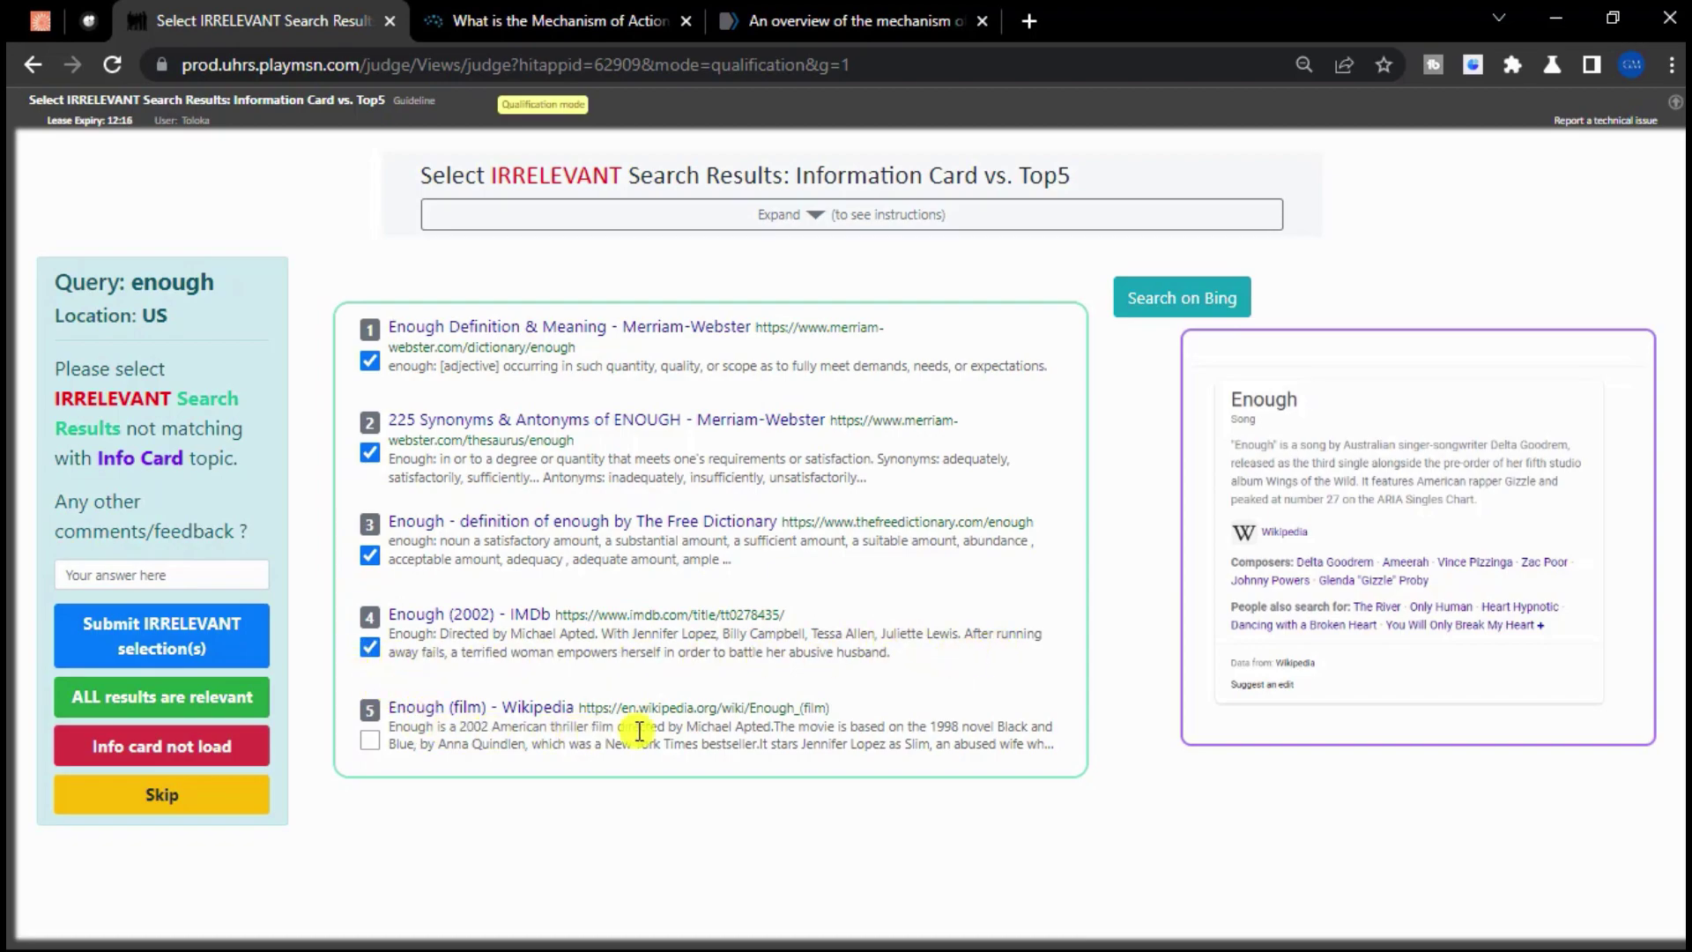
click(369, 741)
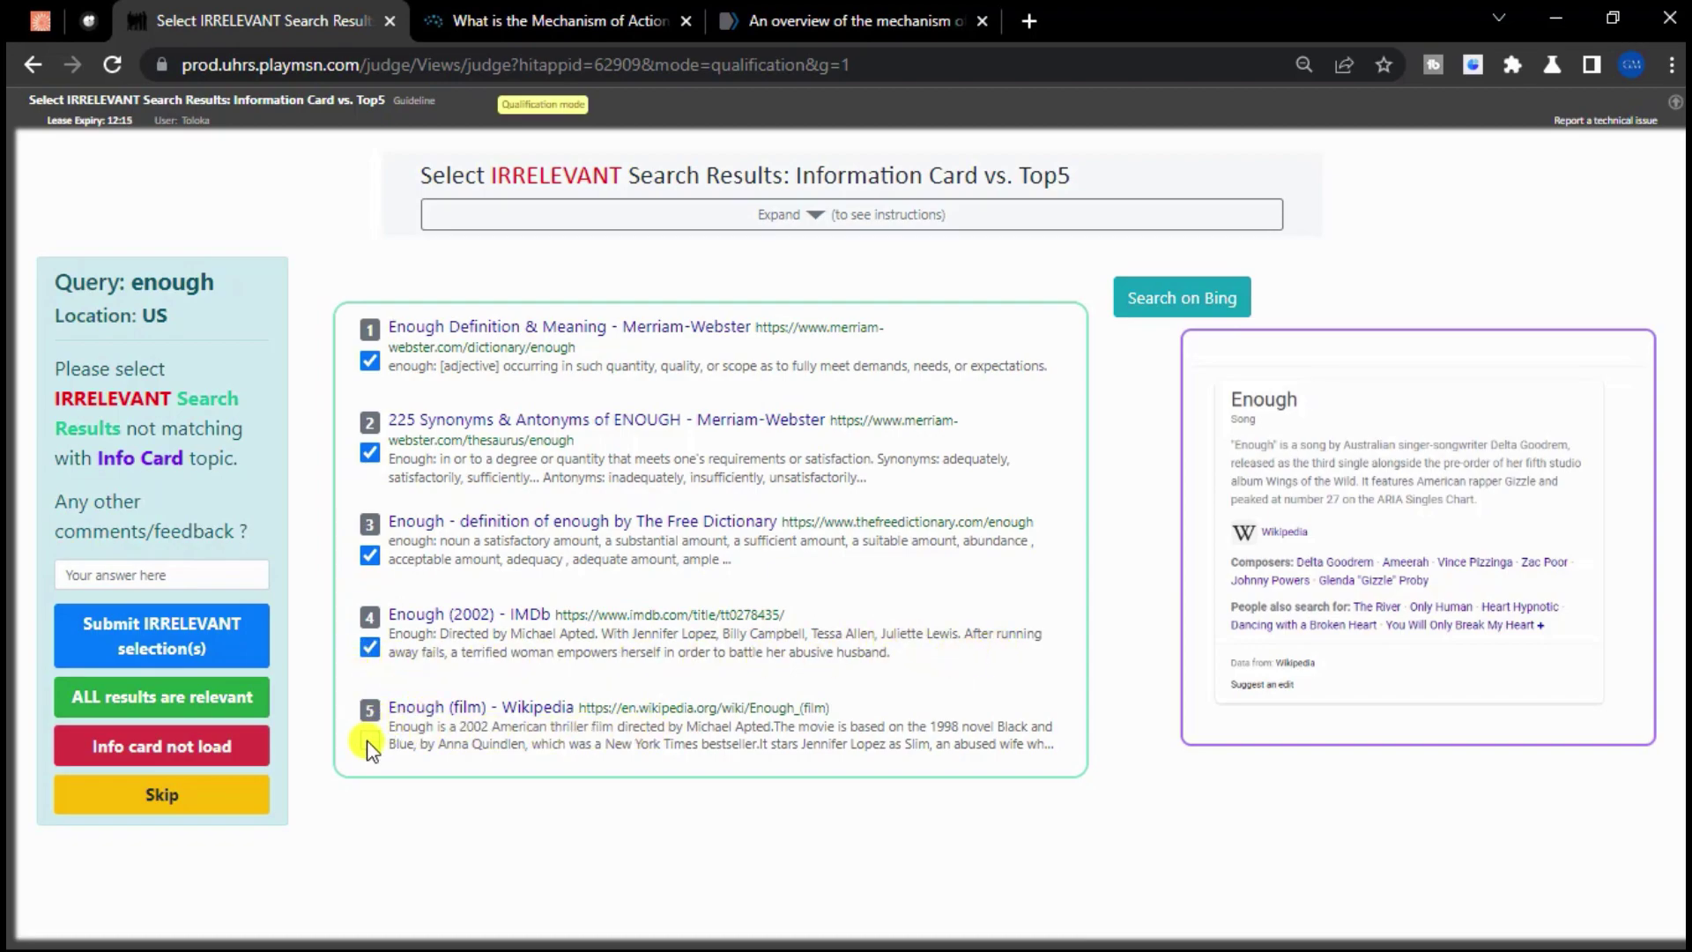
Step: Submit the 'enough' picks, then flag the Oasis lyrics result on the hello-awards HIT
click(131, 650)
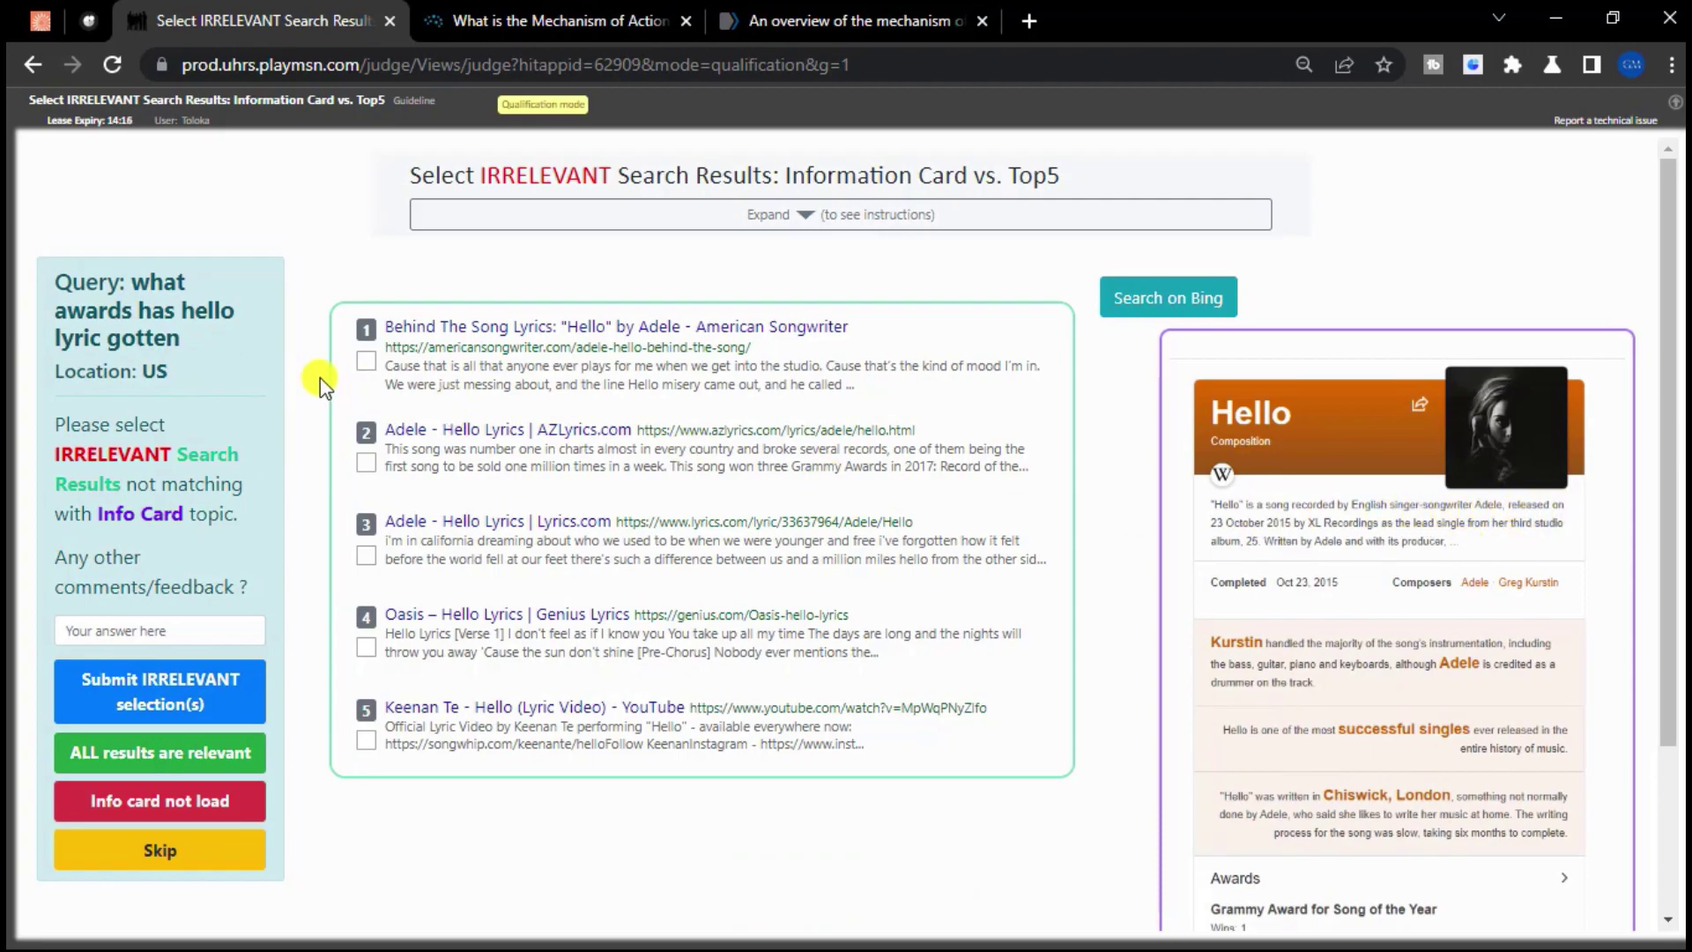
click(367, 361)
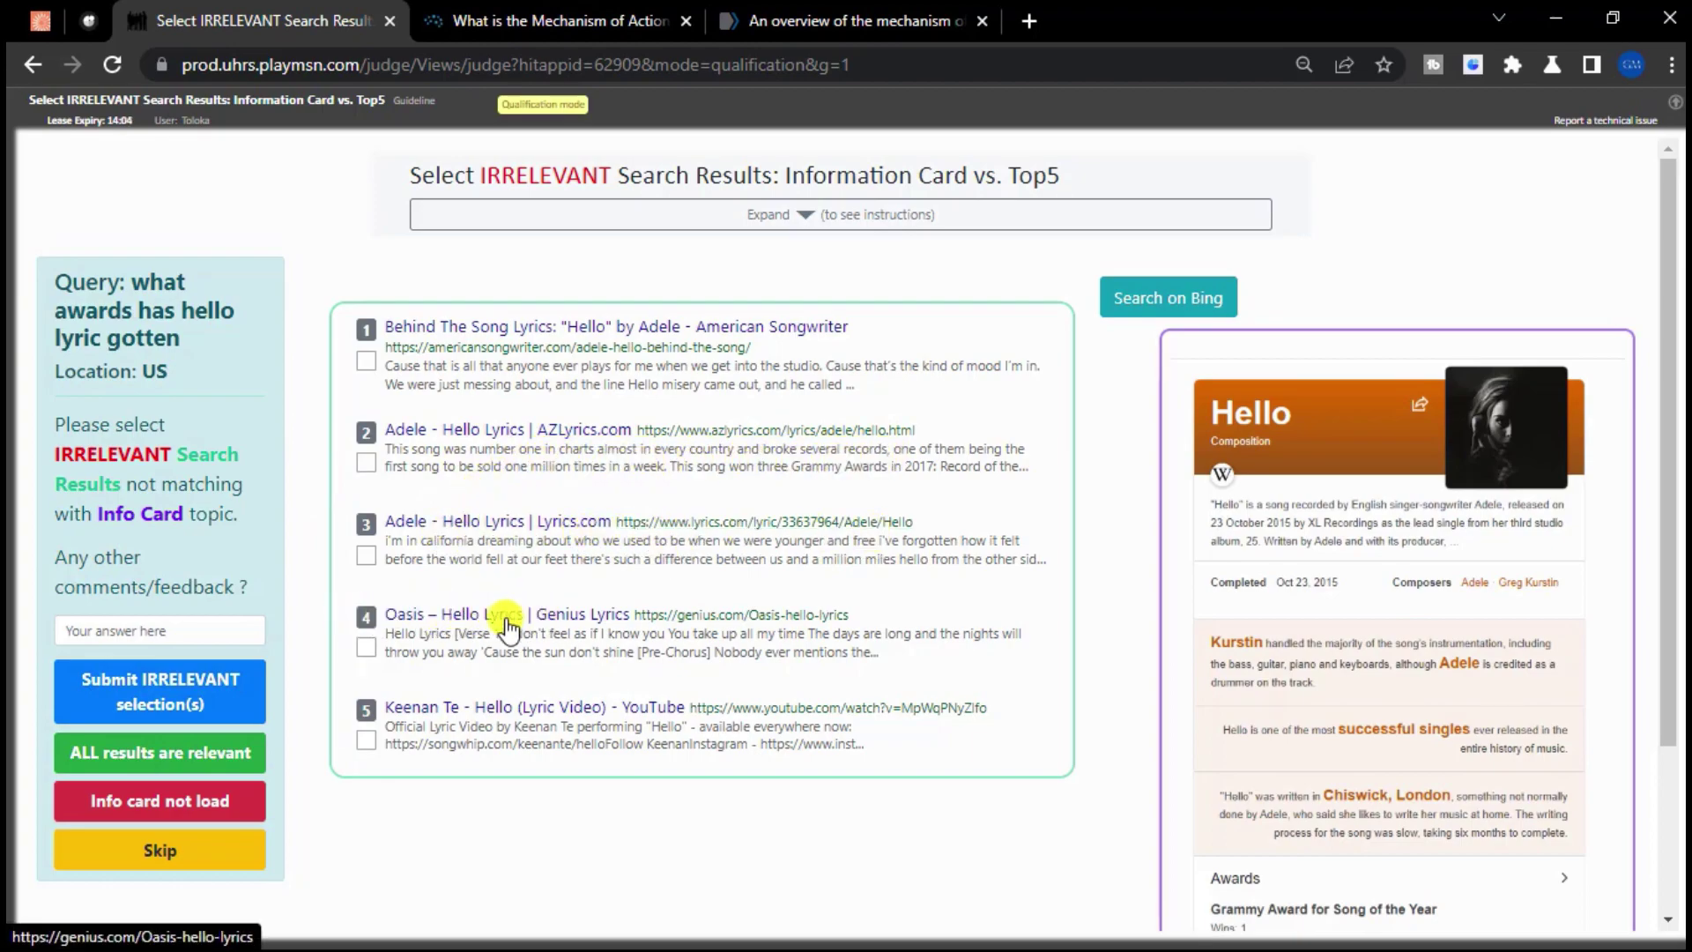
click(366, 648)
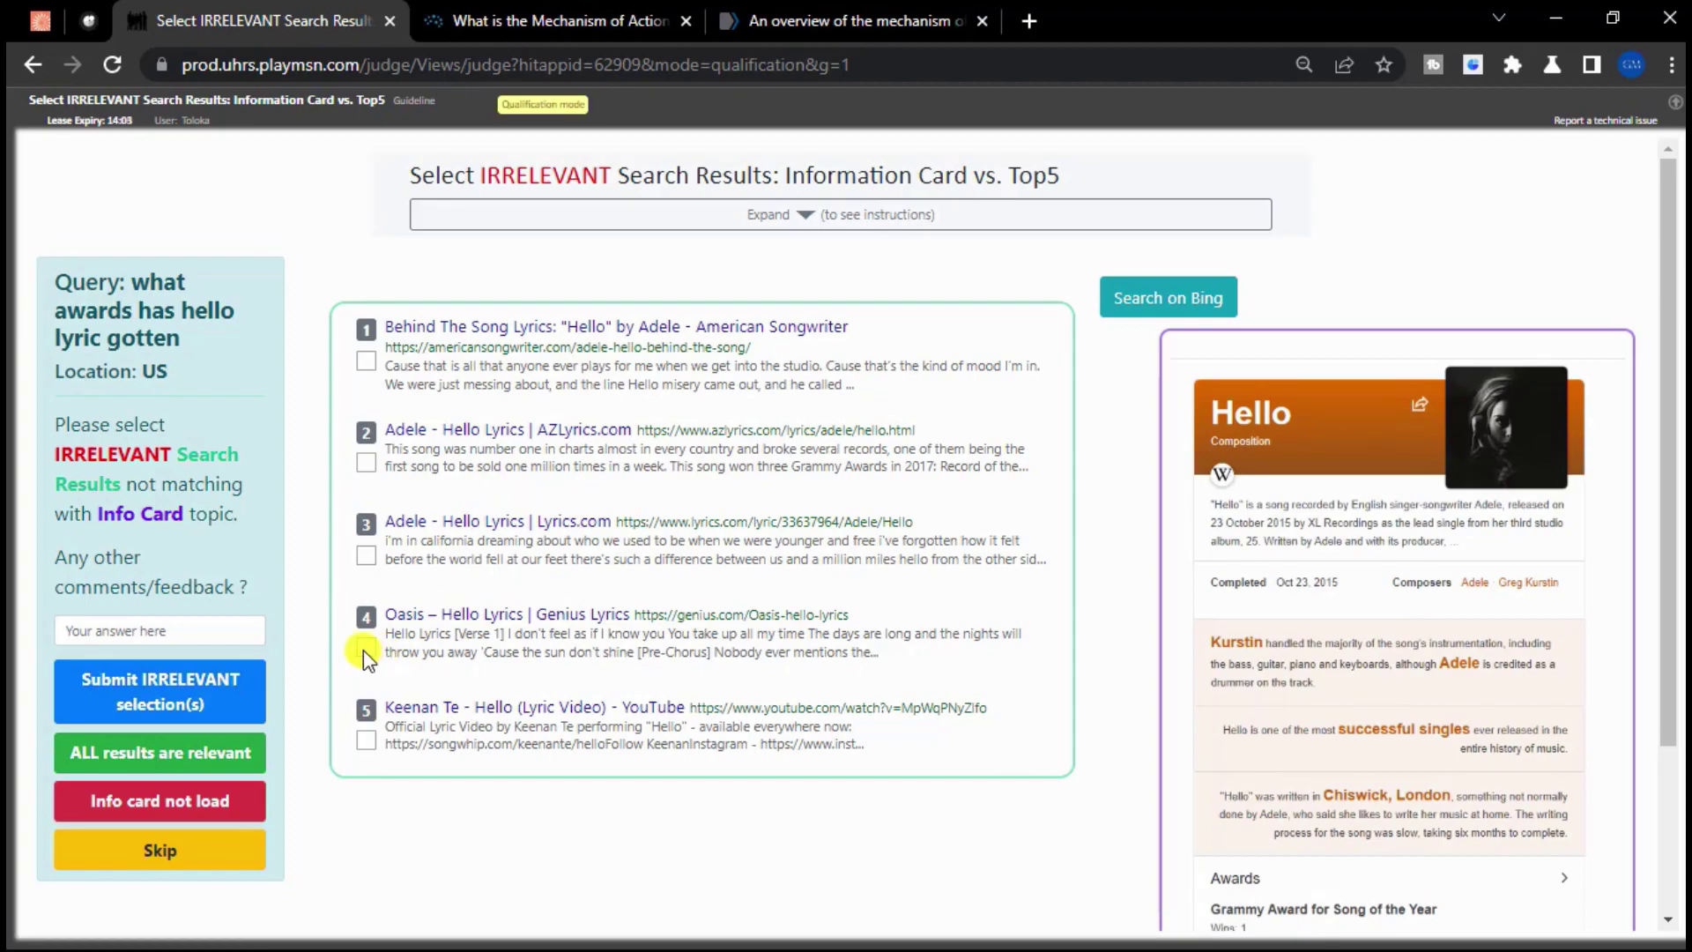
Step: Open the Genius lyrics result and close the two leftover clozapine article tabs
click(426, 610)
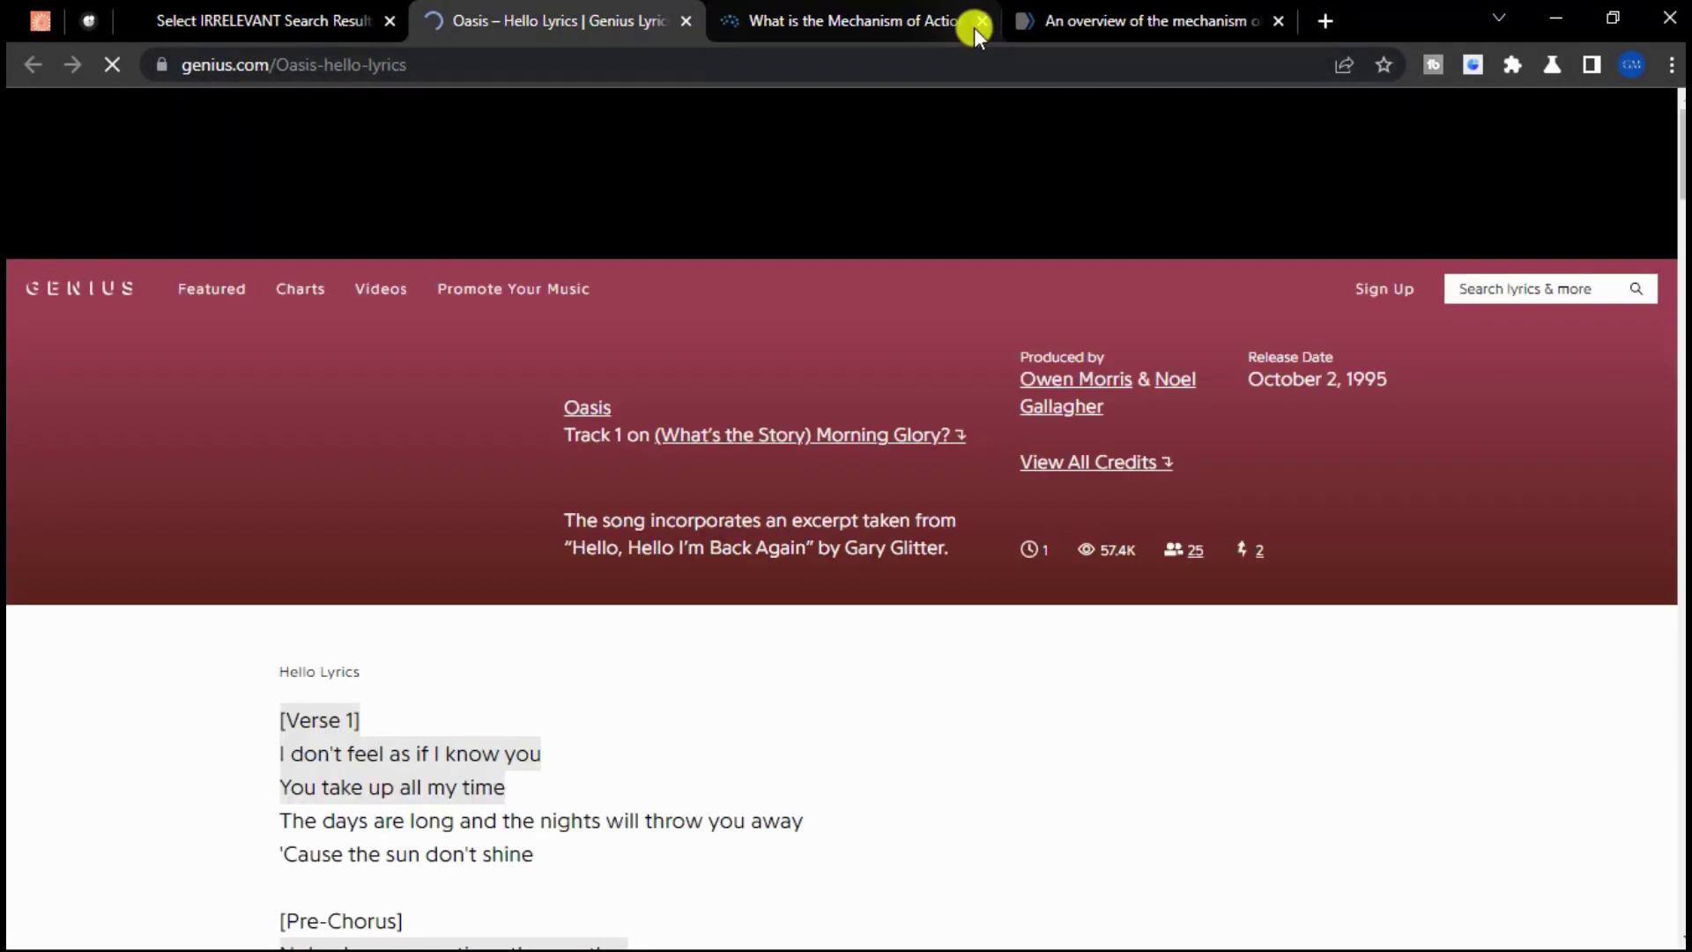
click(981, 20)
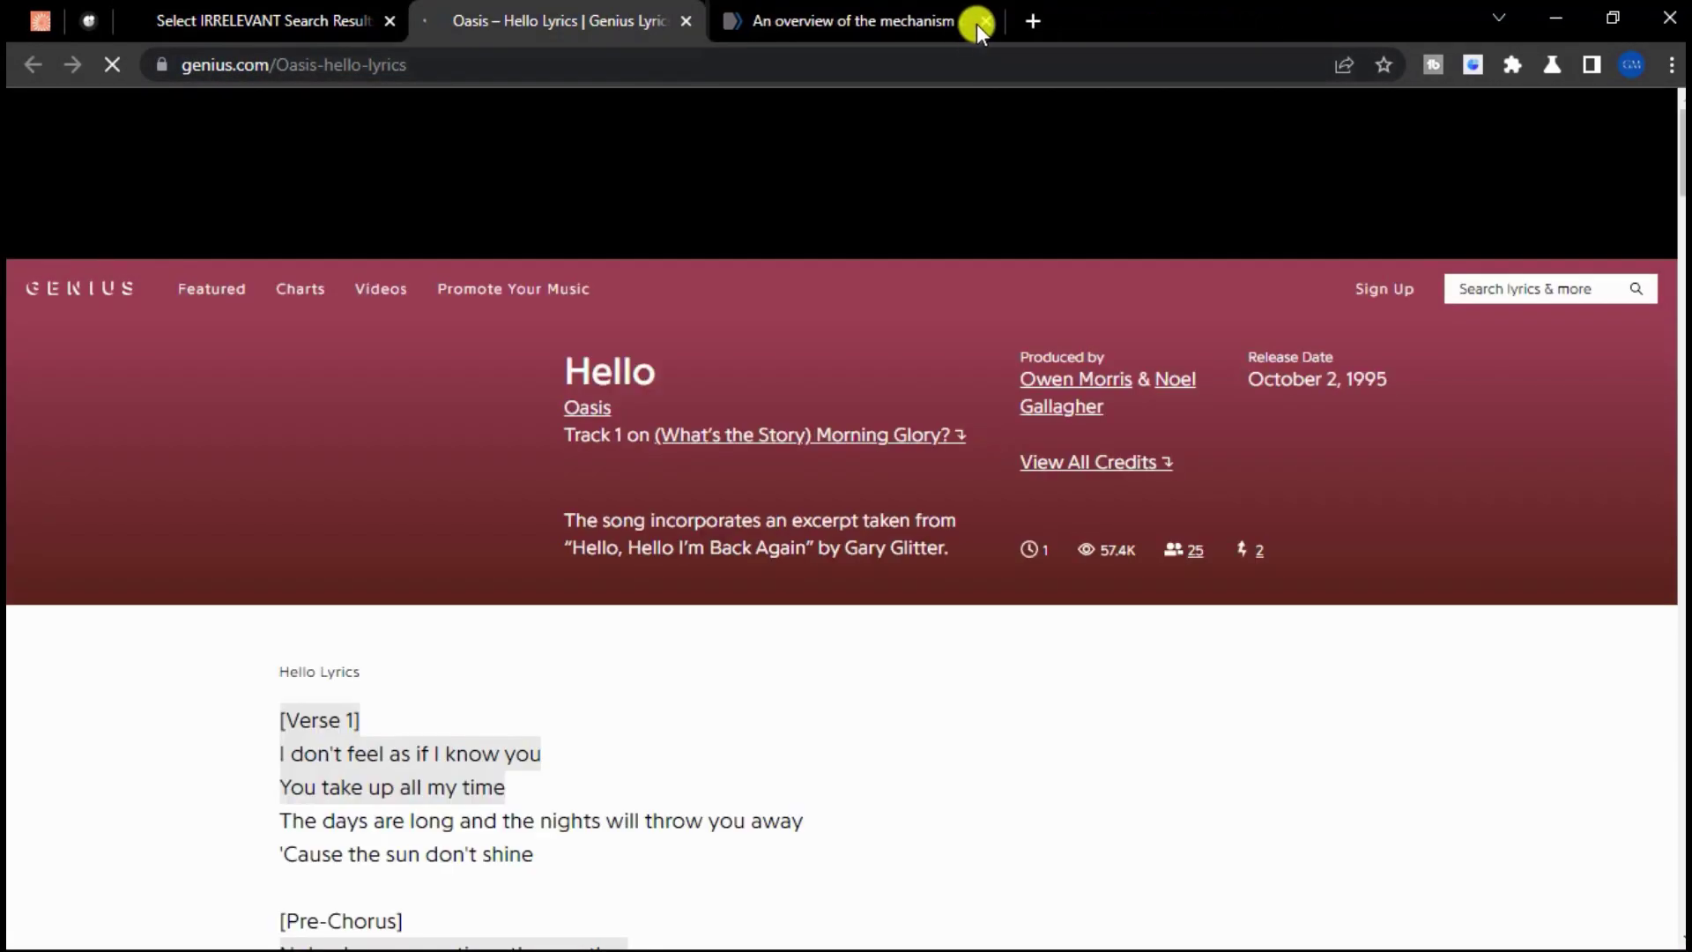
click(976, 21)
scroll(421, 665, down, 1)
scroll(457, 426, up, 1)
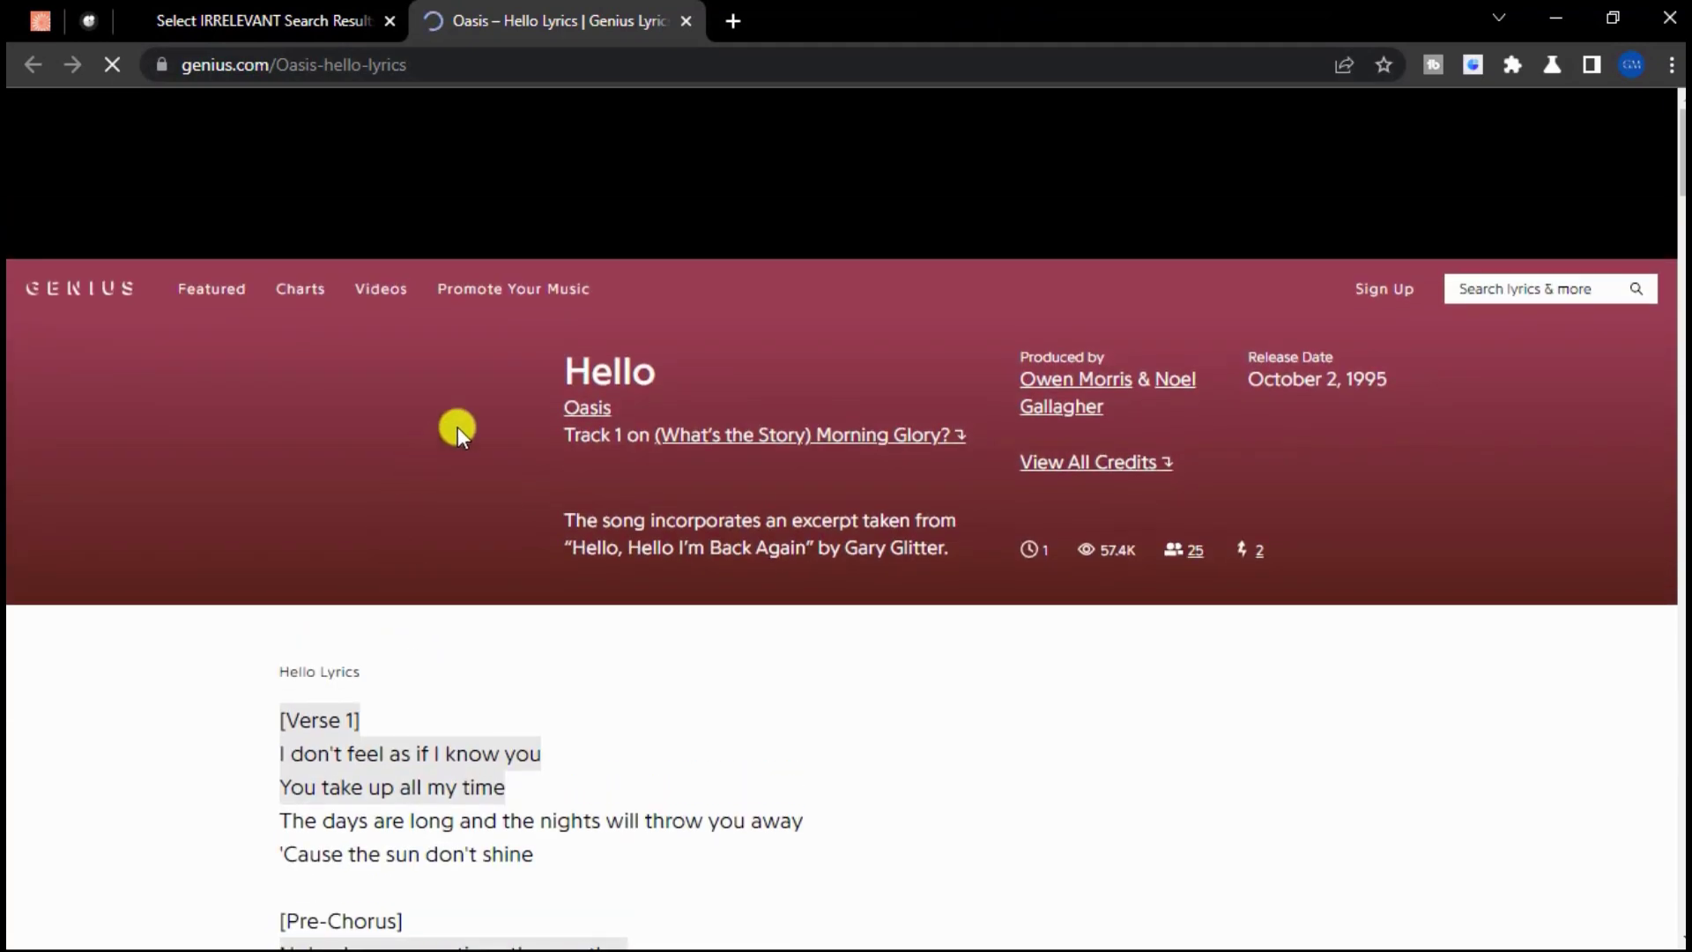
click(265, 20)
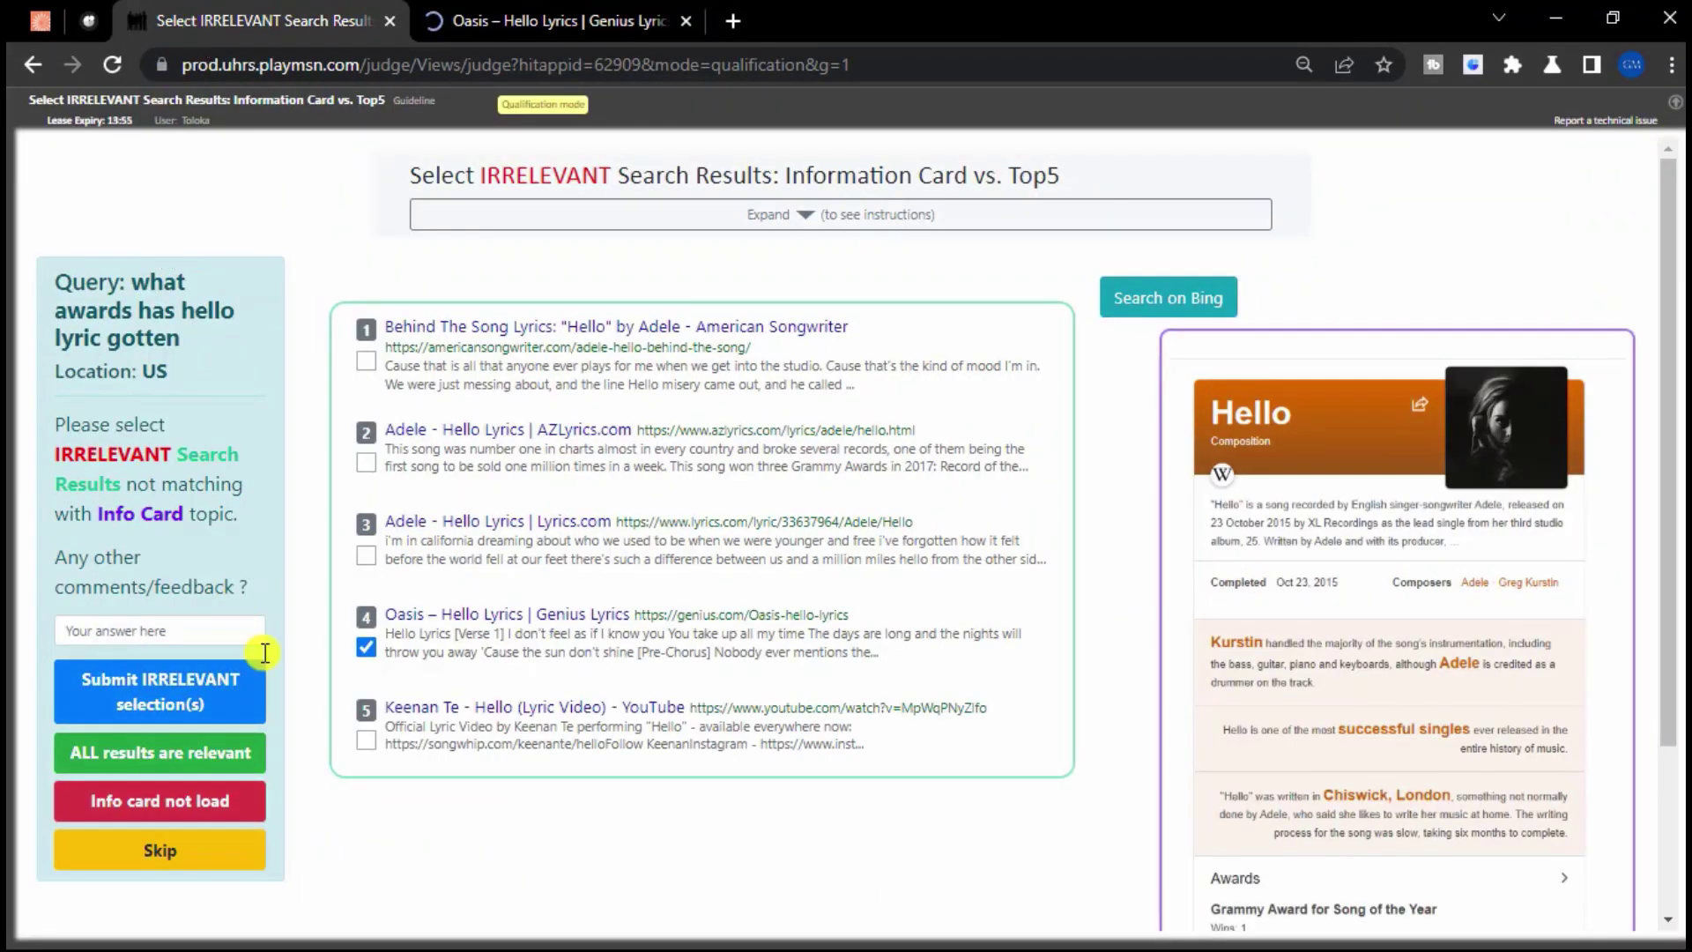
Step: Check the YouTube lyric video result, flag it irrelevant, and submit the hello-awards HIT
click(394, 705)
click(972, 14)
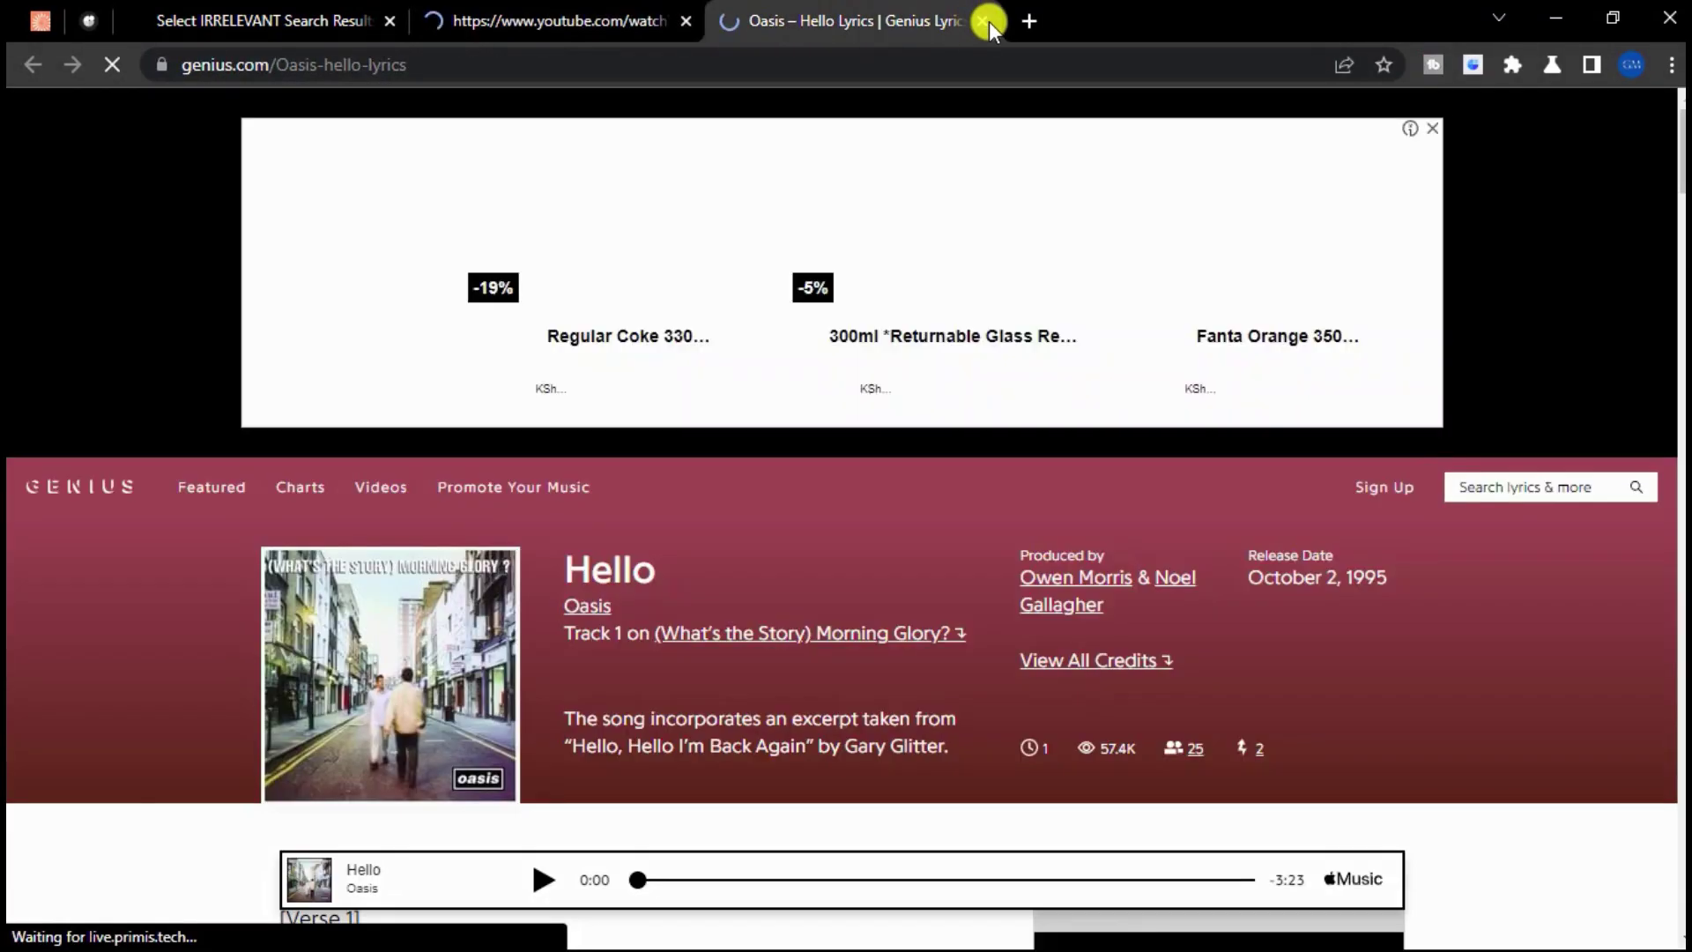
click(987, 21)
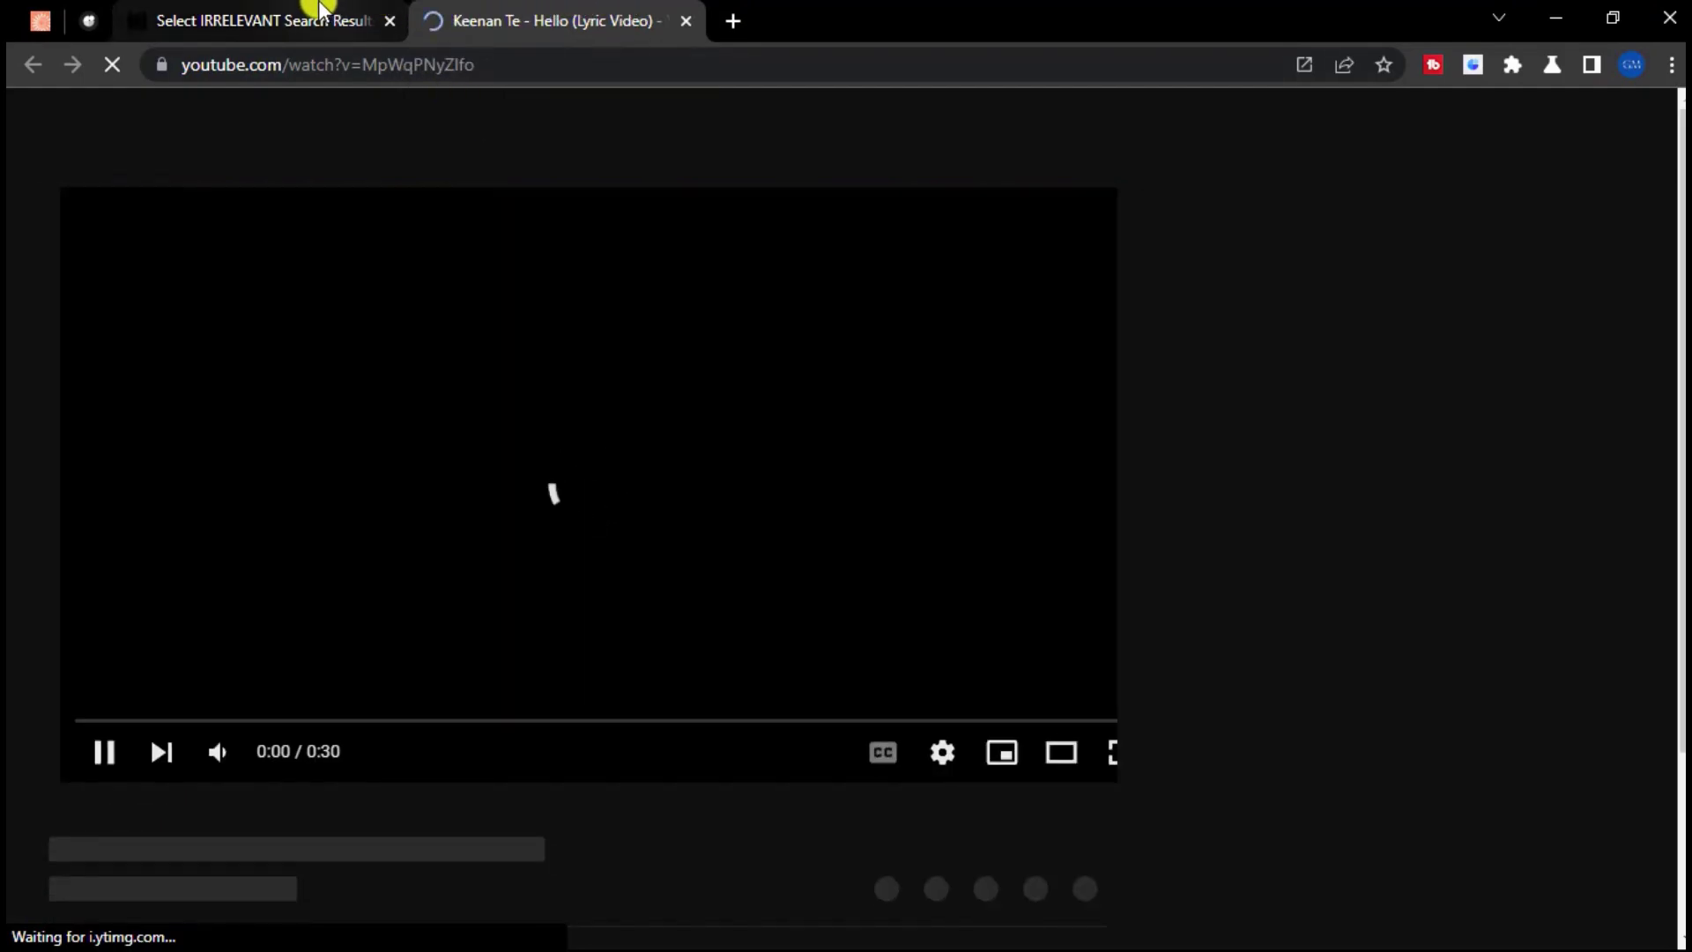
click(320, 12)
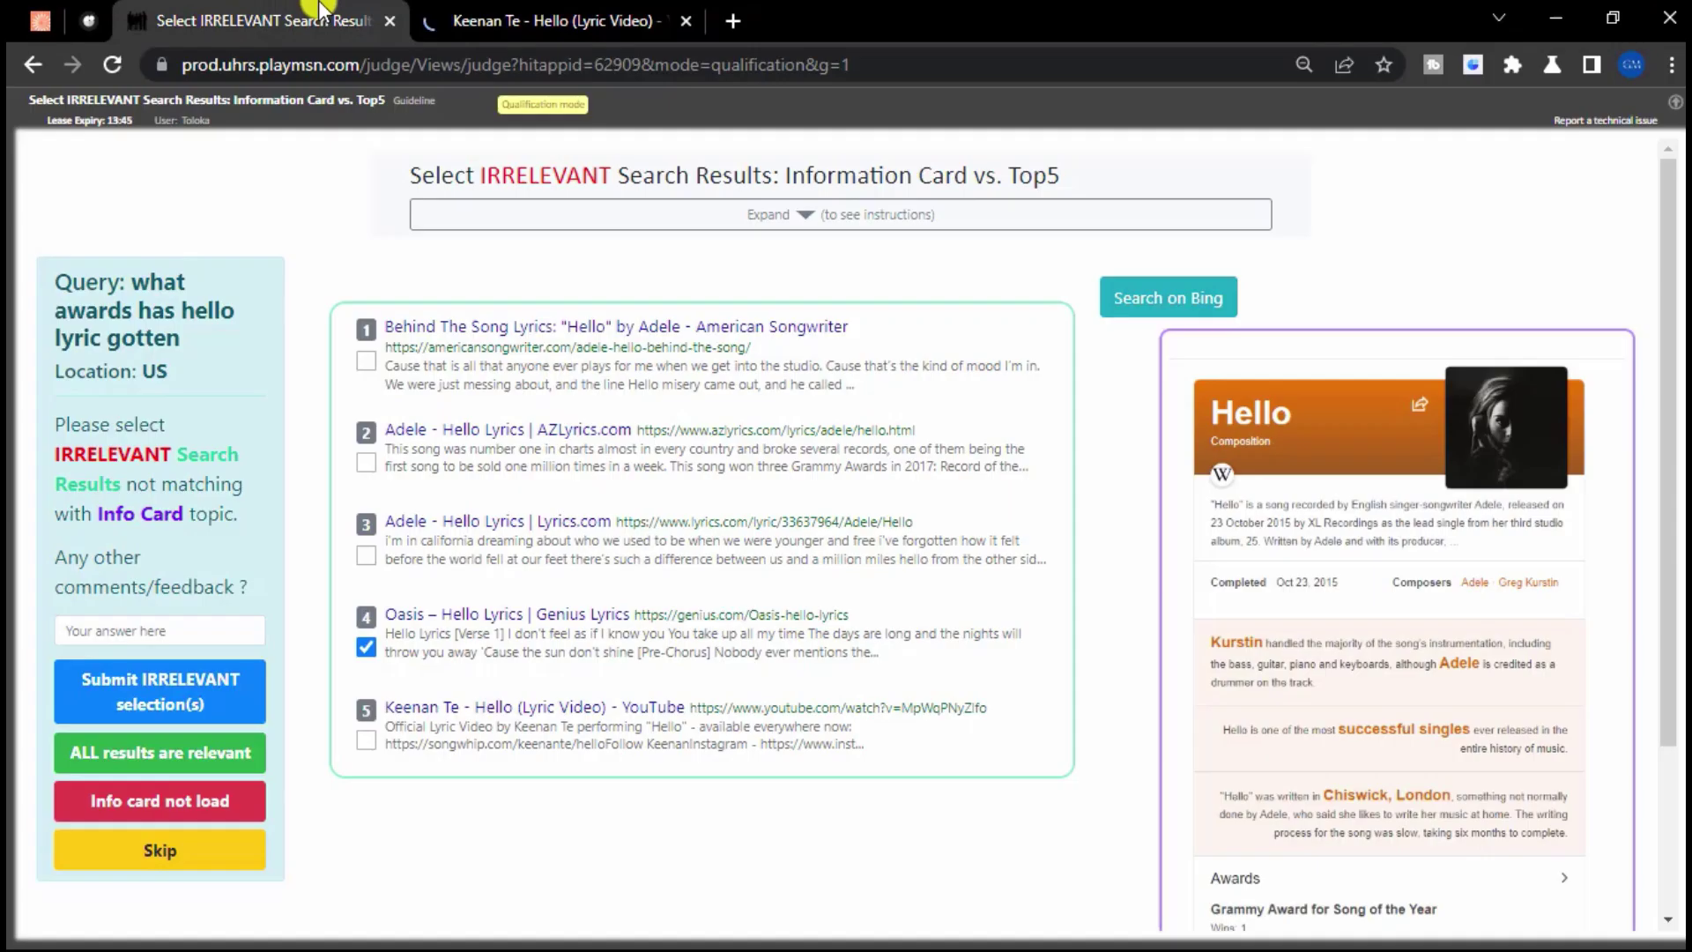
click(367, 737)
click(156, 692)
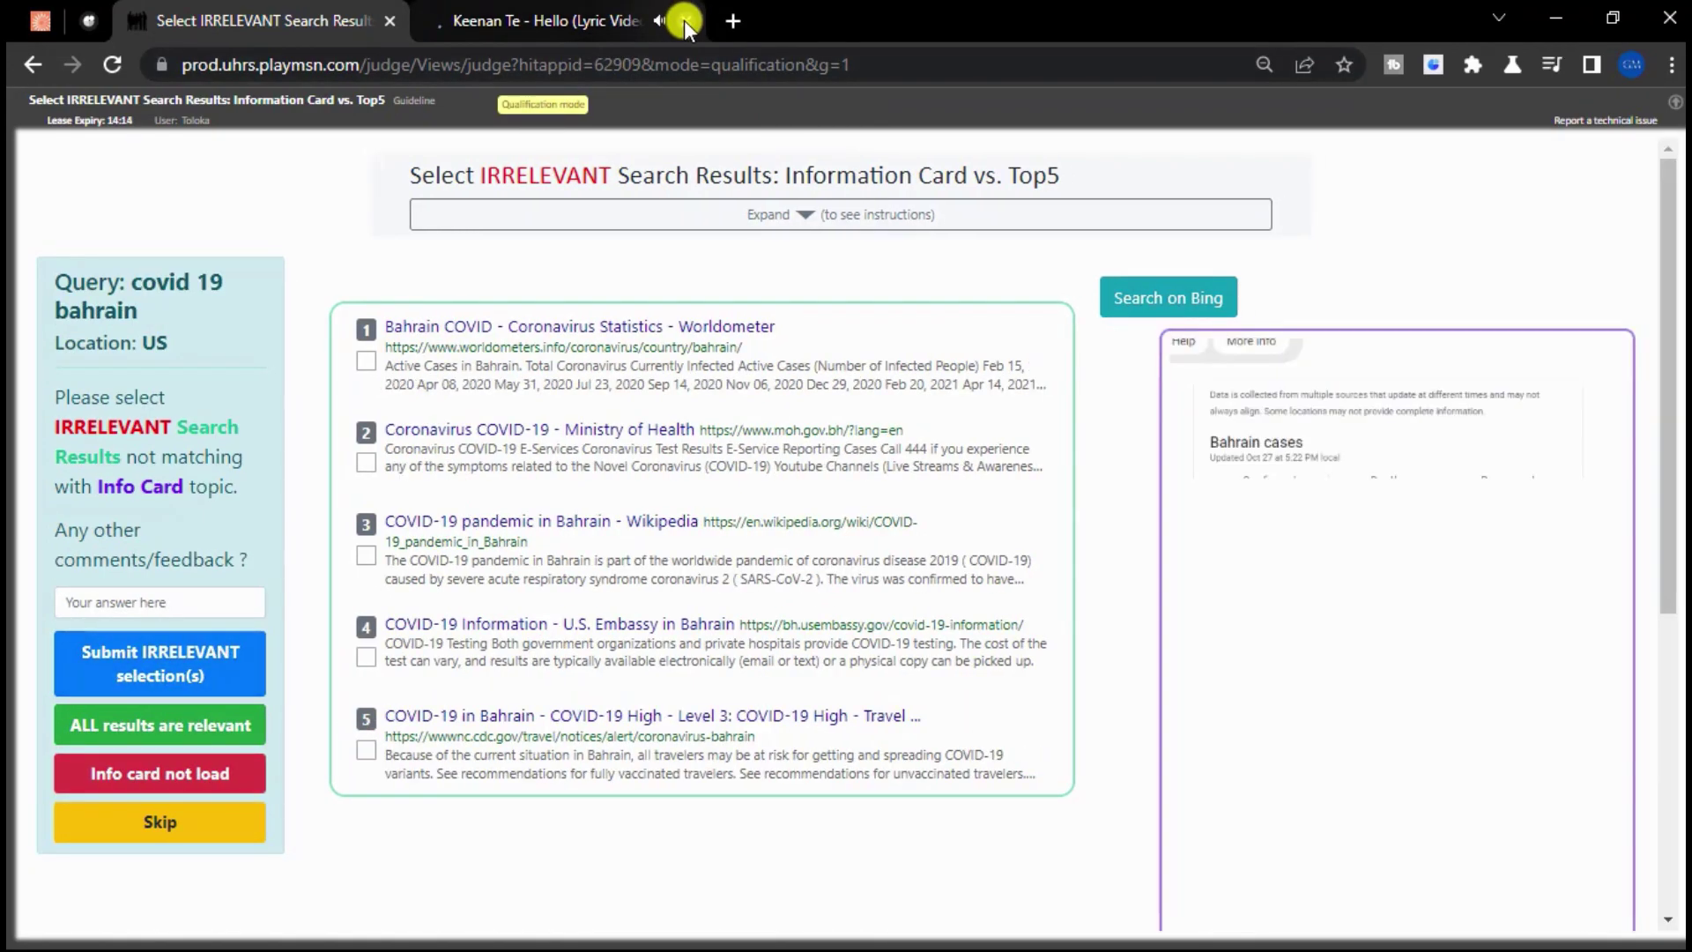
Step: Close YouTube, check the Ministry of Health result, and judge all covid 19 bahrain results relevant
click(685, 20)
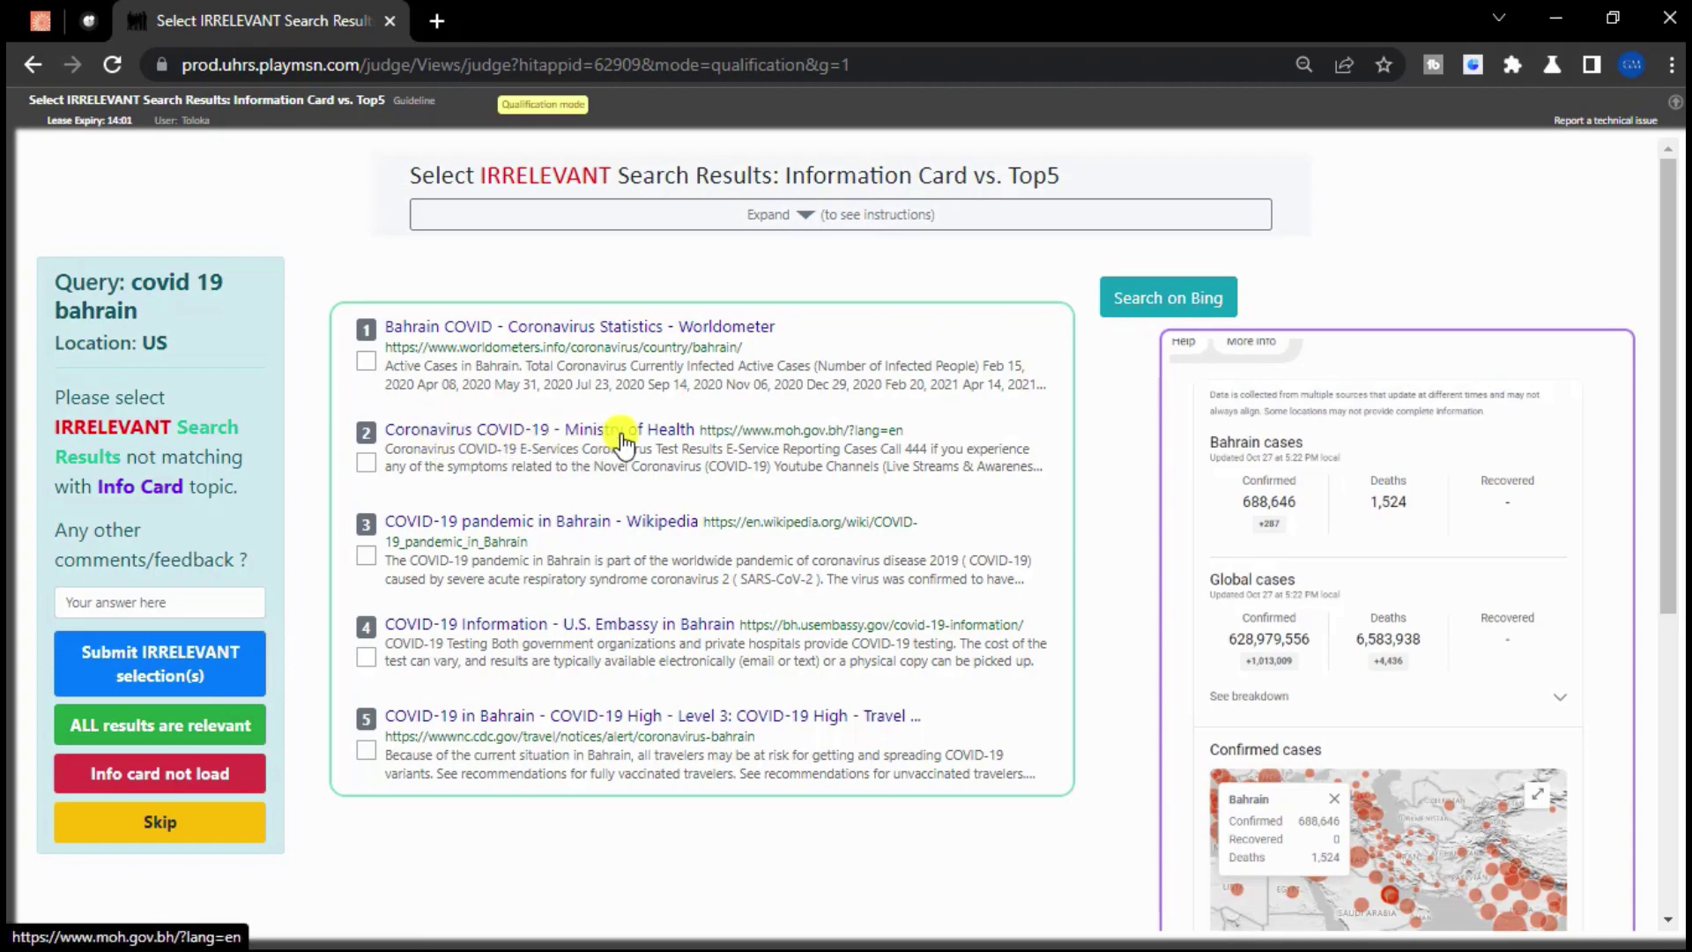
click(774, 432)
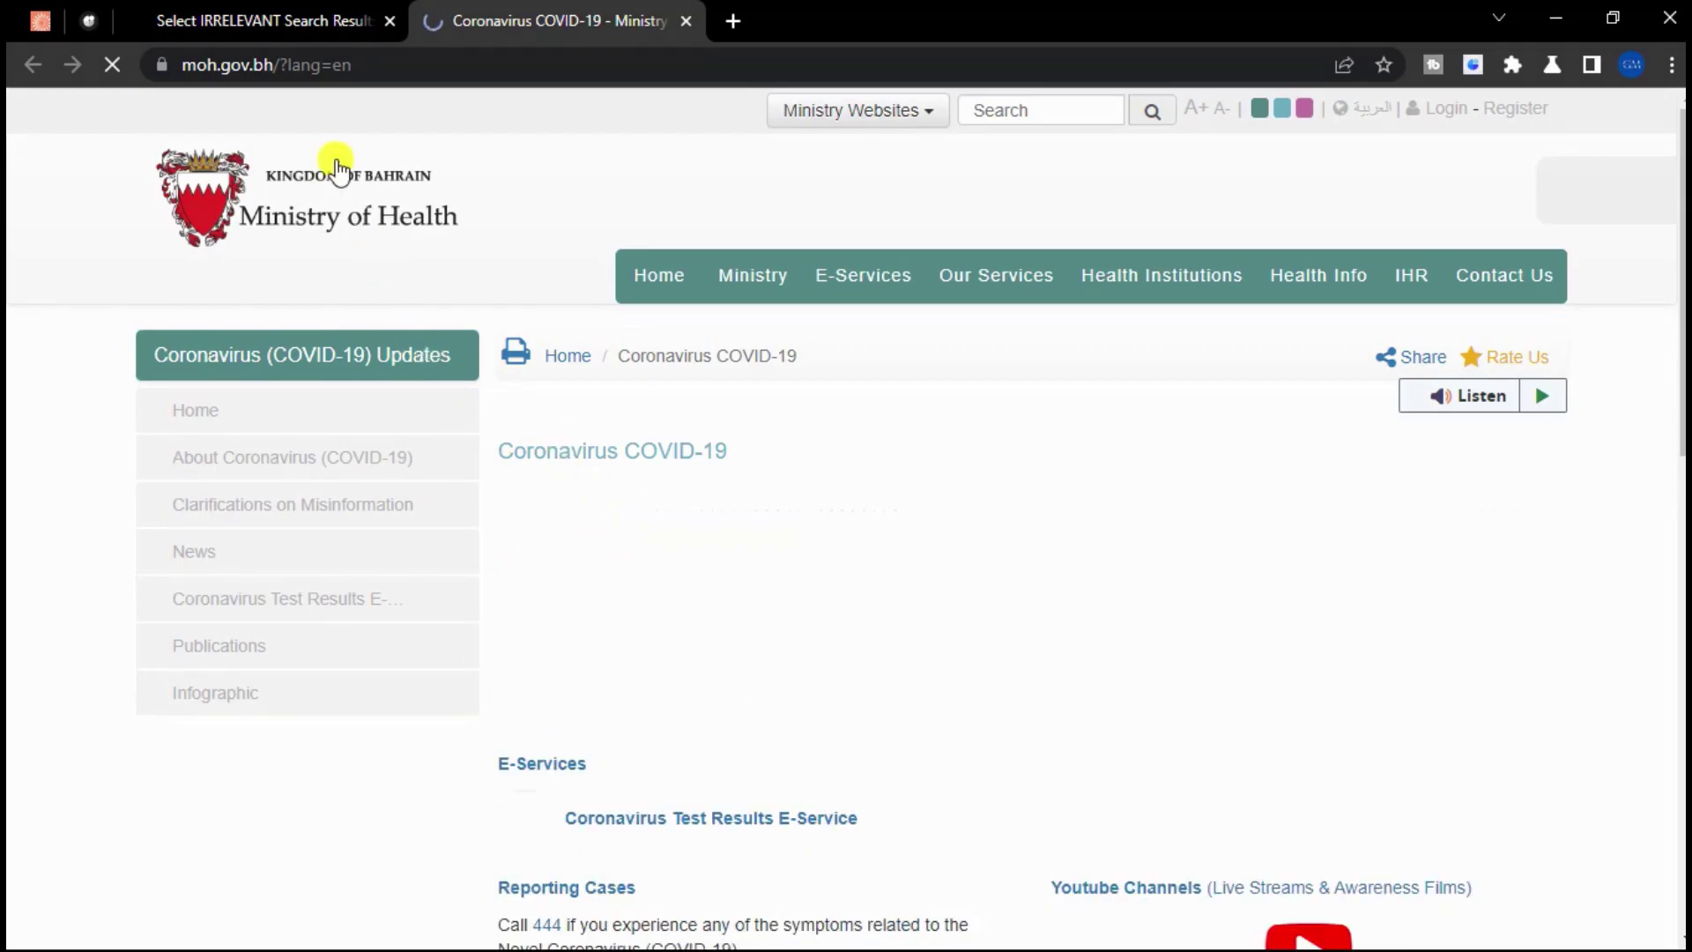
click(272, 19)
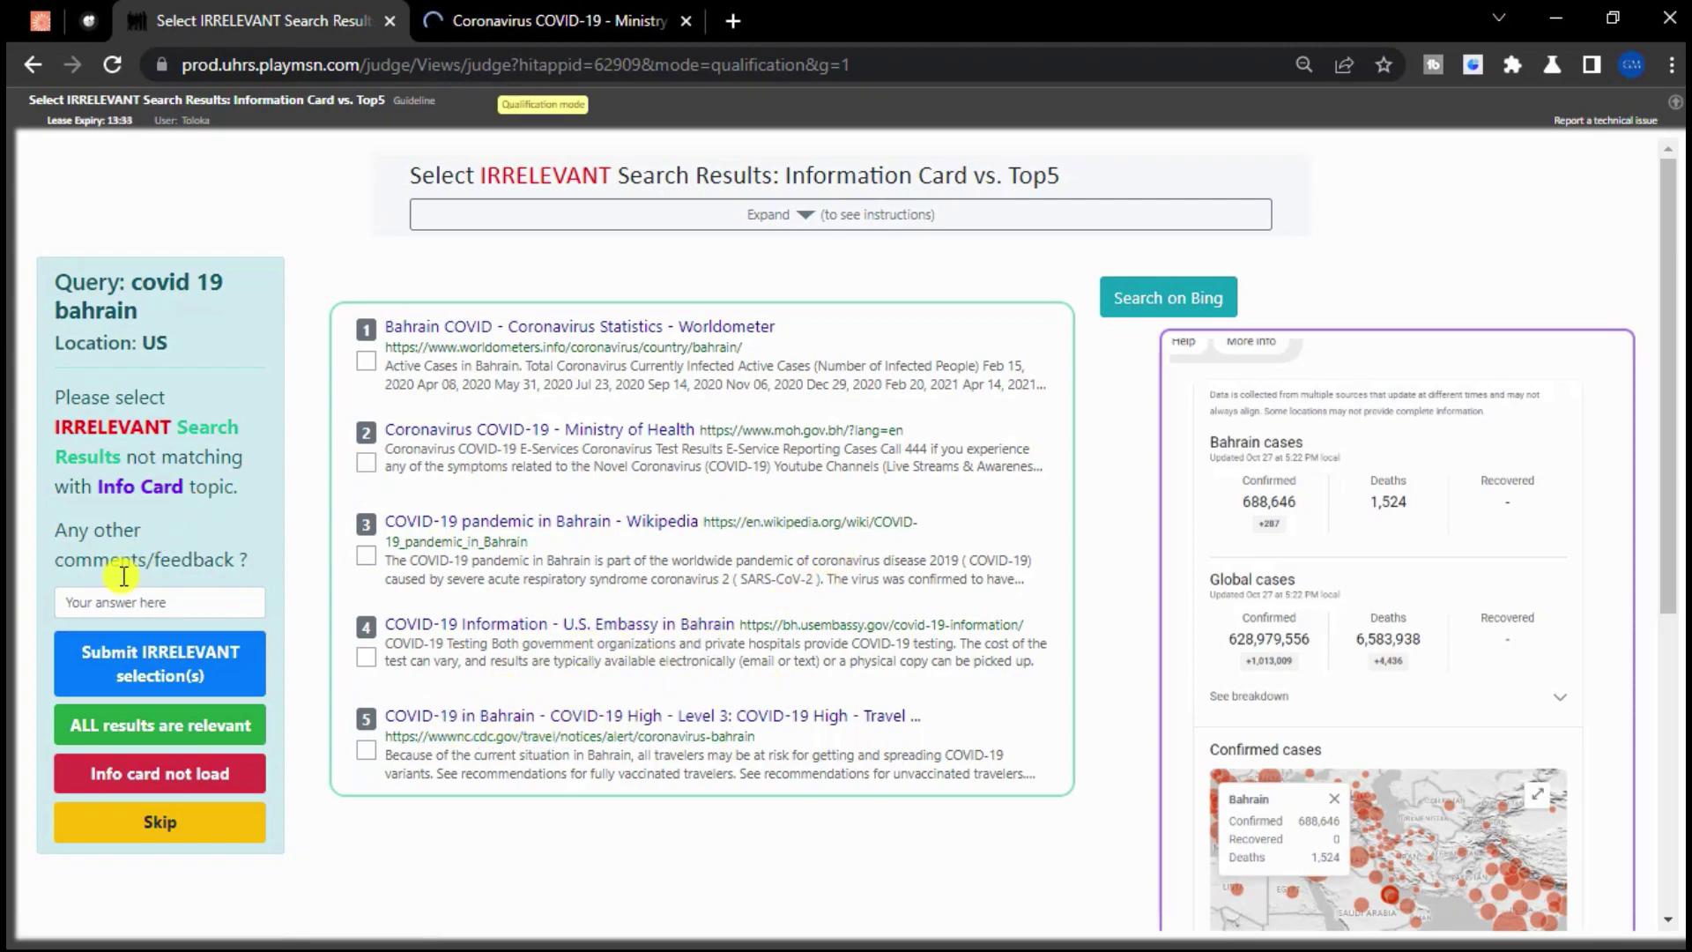
click(146, 730)
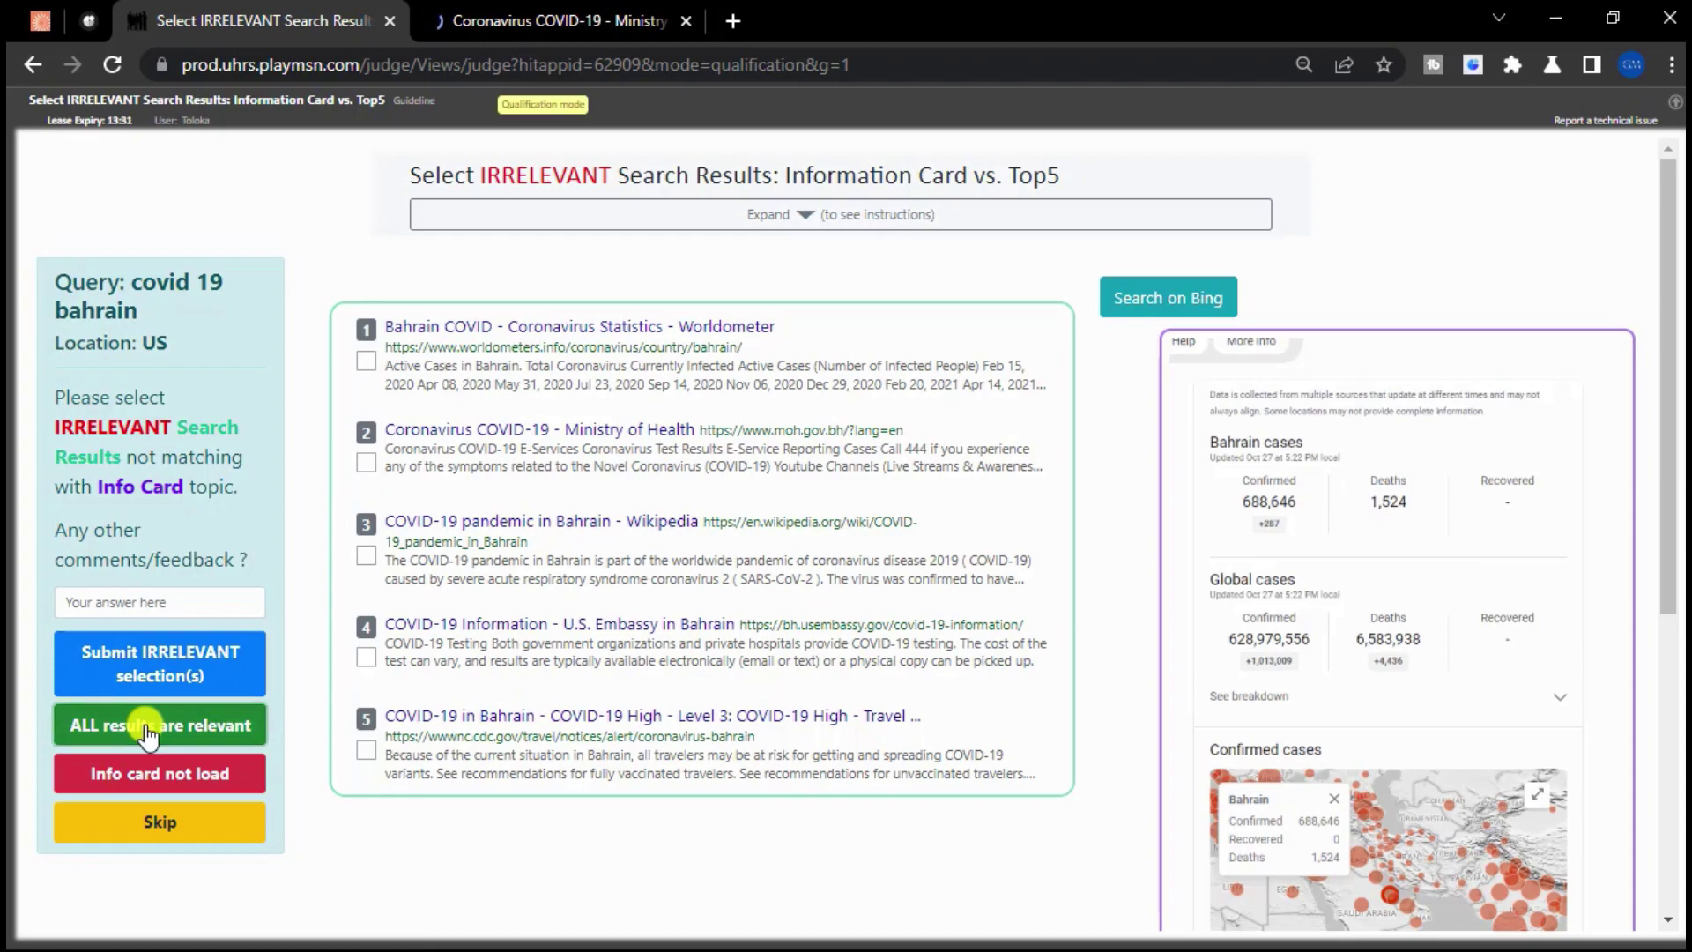
Step: Close the Ministry tab, set browser zoom to 75%, and judge all enmeshed family system results relevant
click(684, 20)
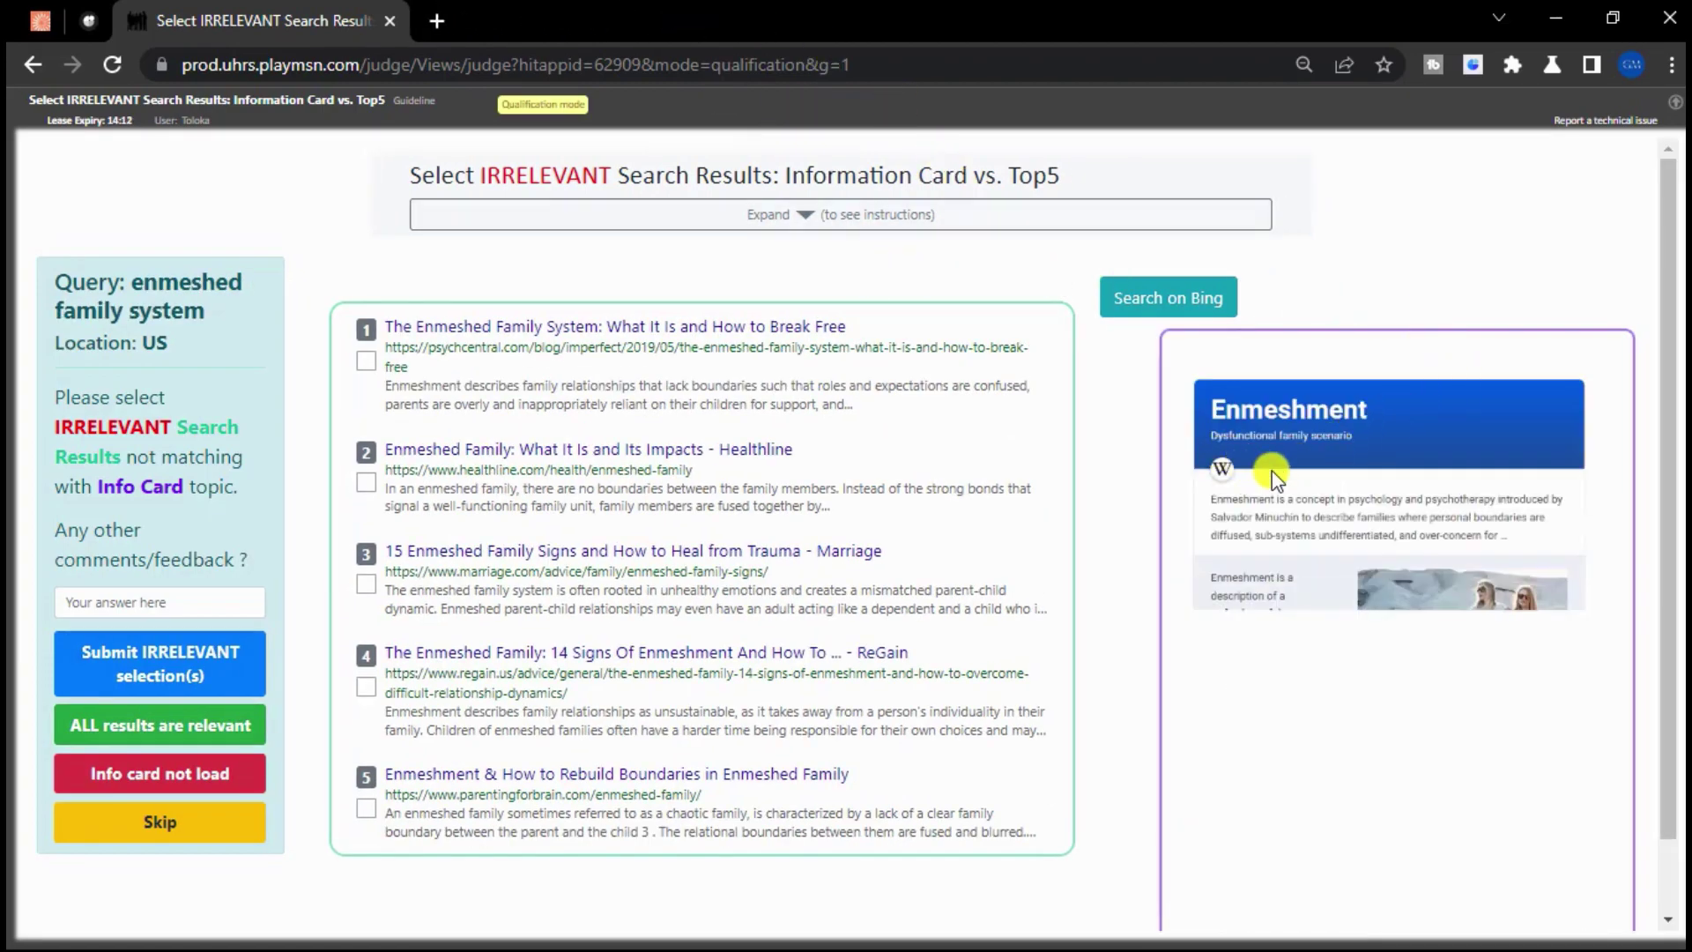
click(1663, 71)
click(1589, 294)
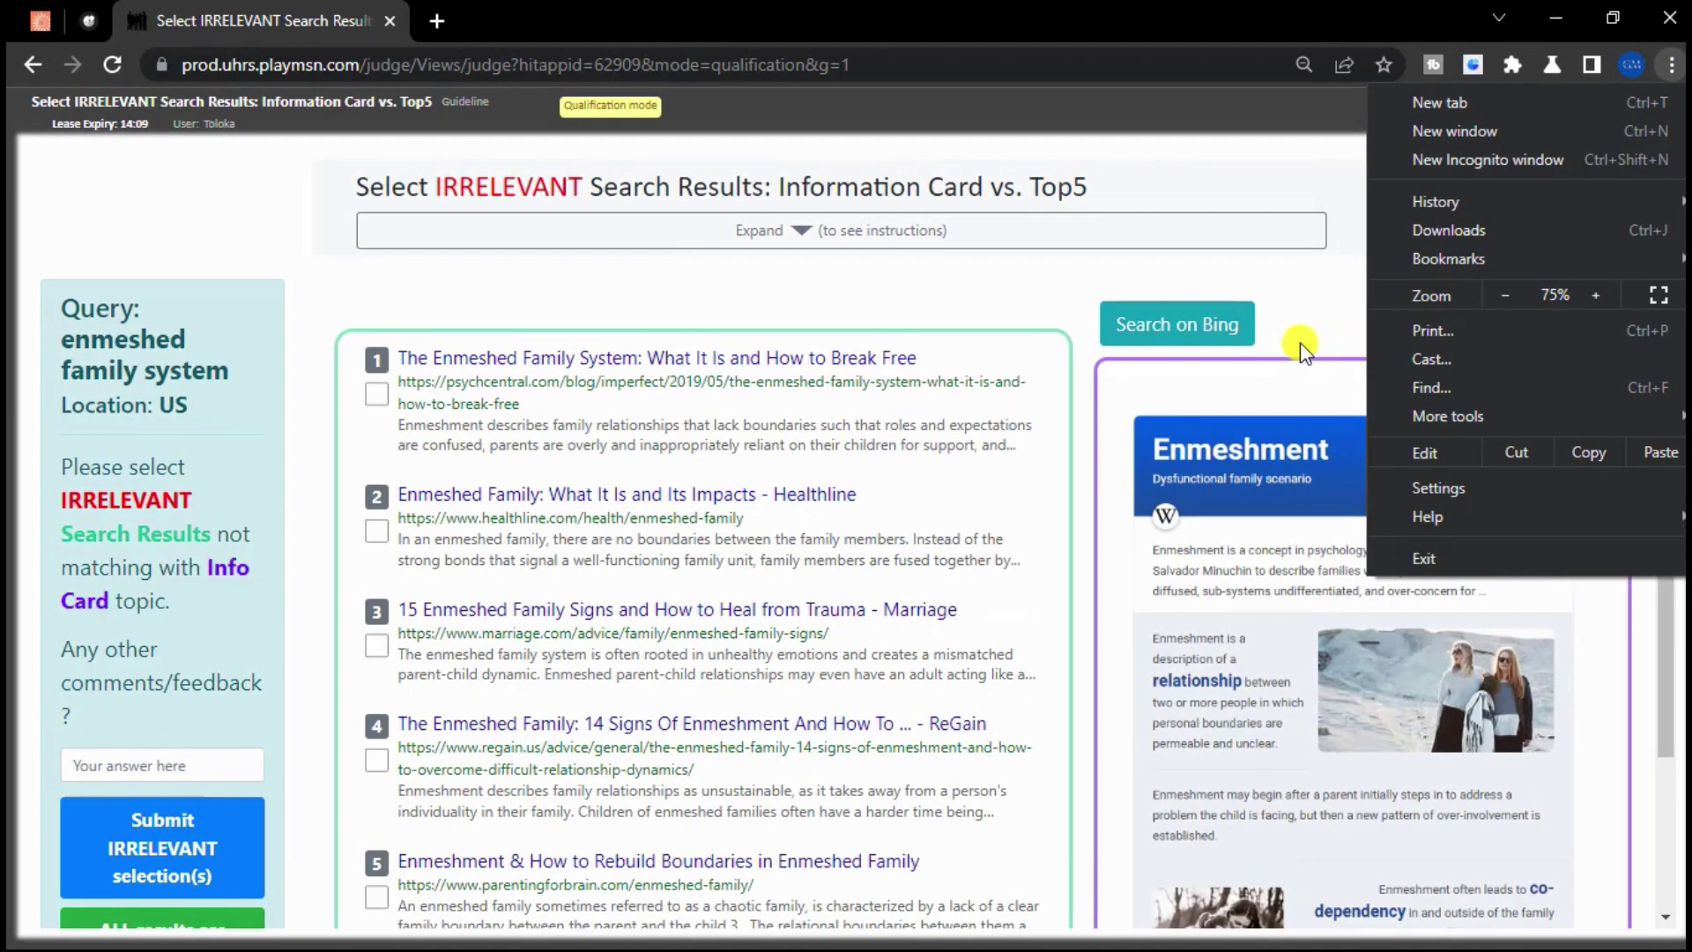
click(1288, 358)
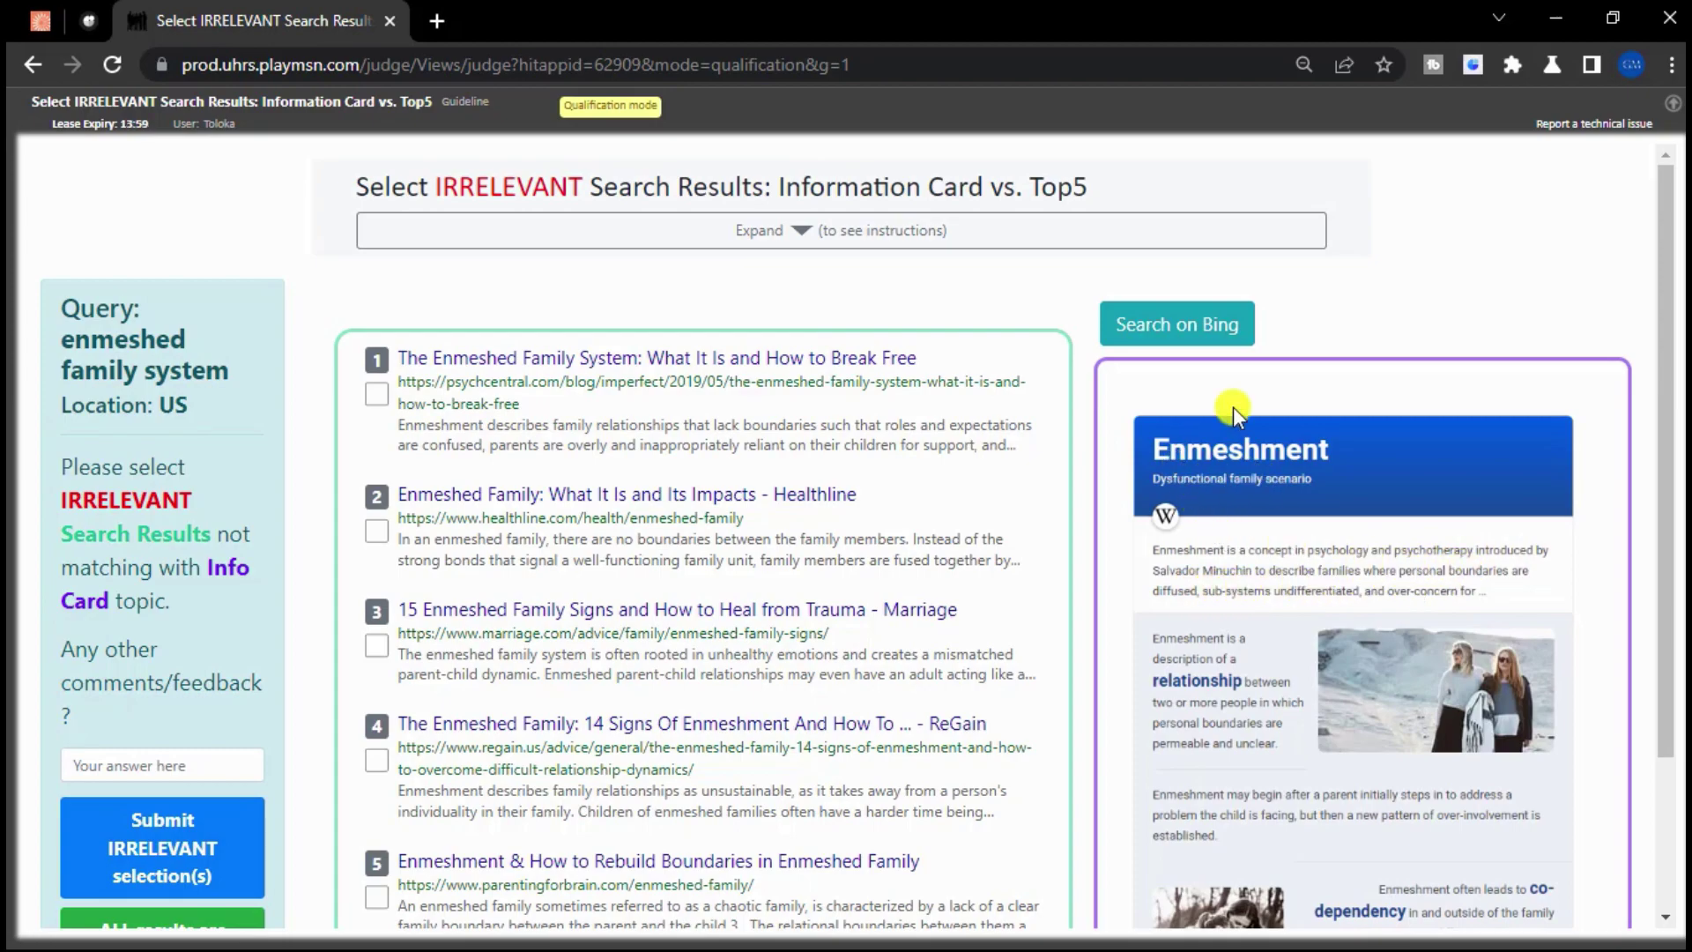
scroll(1391, 257, down, 1)
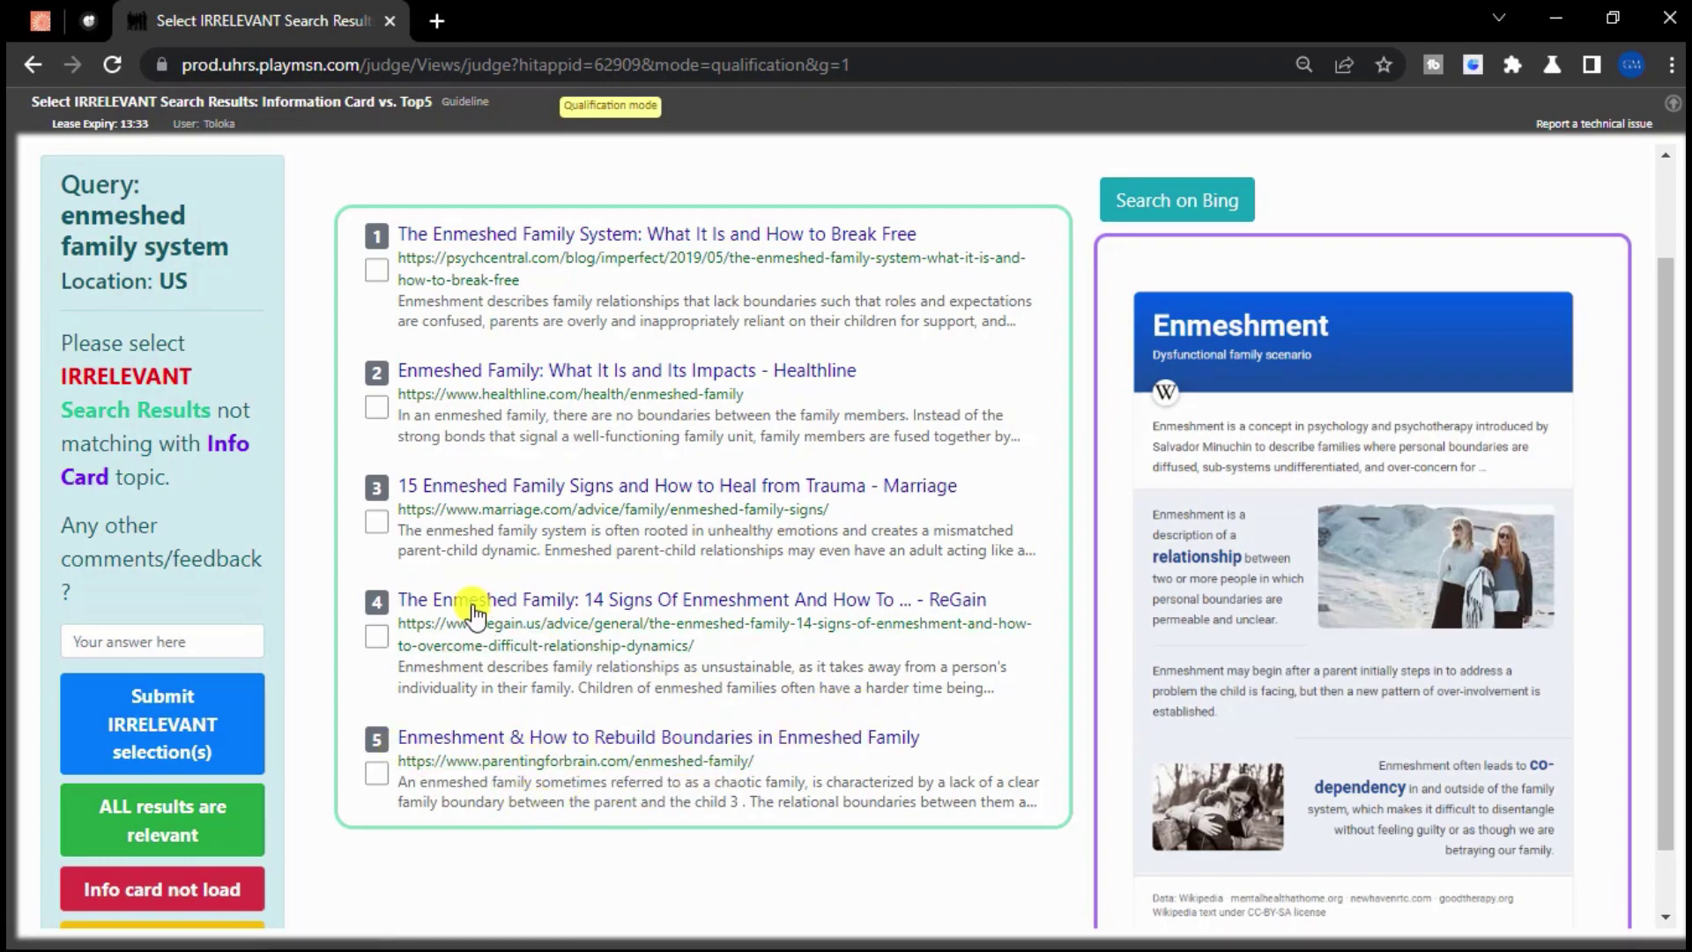
click(162, 828)
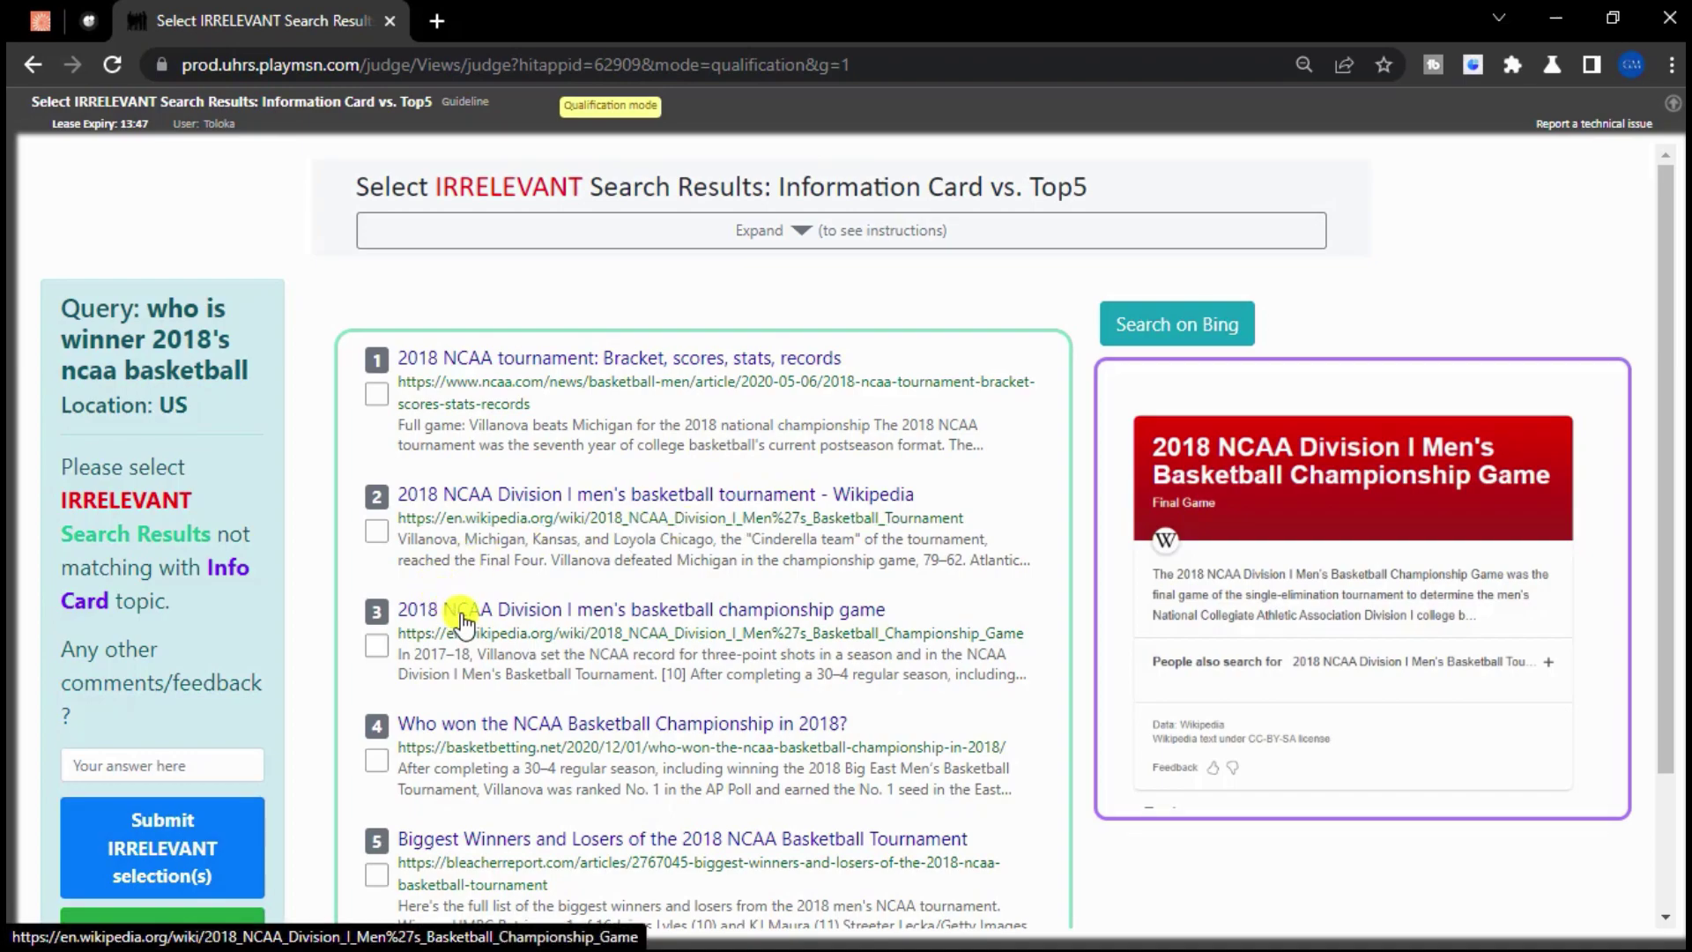
Step: Judge all five 2018 NCAA basketball results relevant and submit the HIT
scroll(458, 614, down, 1)
scroll(459, 614, down, 1)
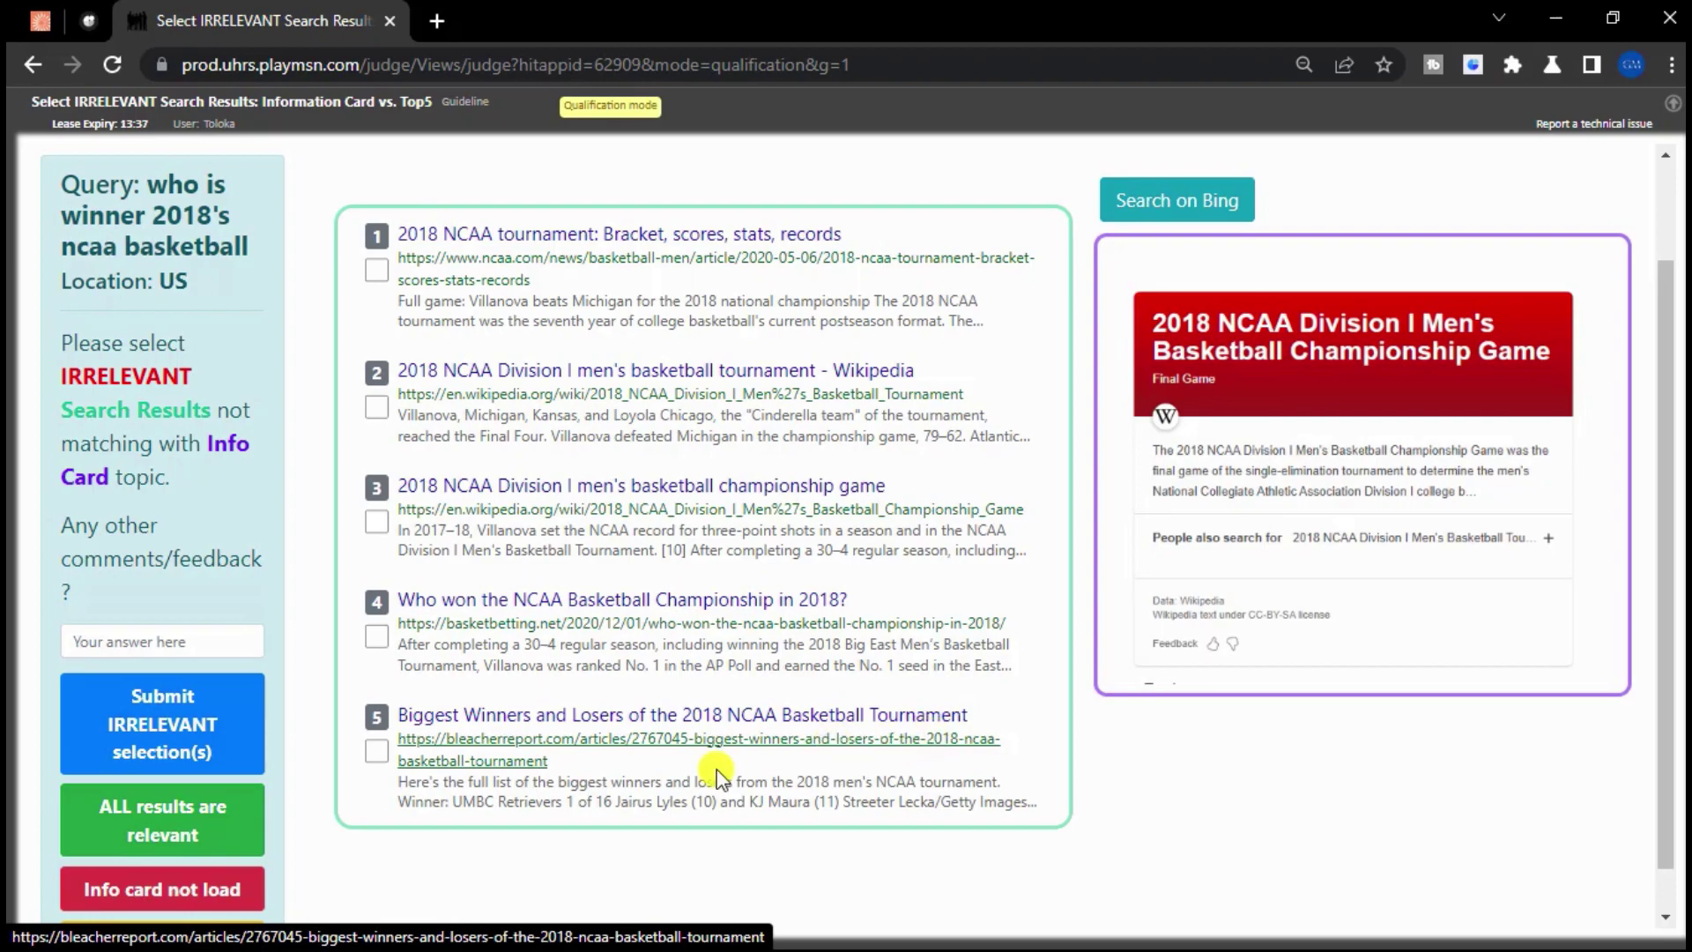
click(189, 828)
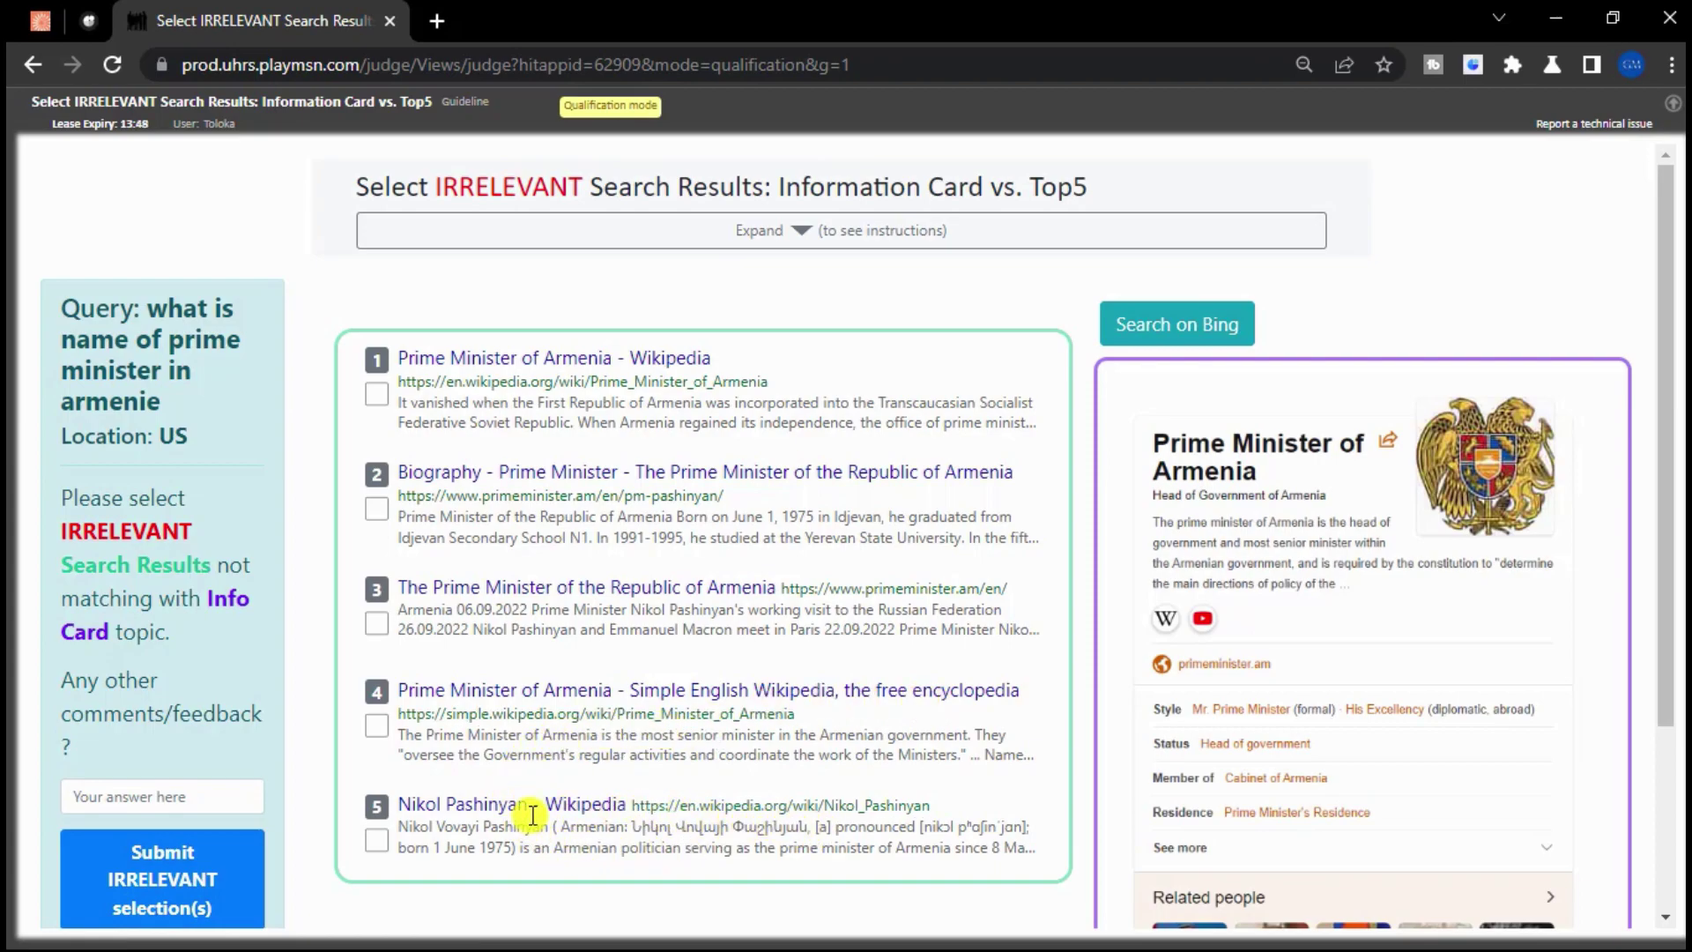
Step: Check result 5's Nikol Pashinyan Wikipedia link, then judge all Armenia prime minister results relevant
click(562, 803)
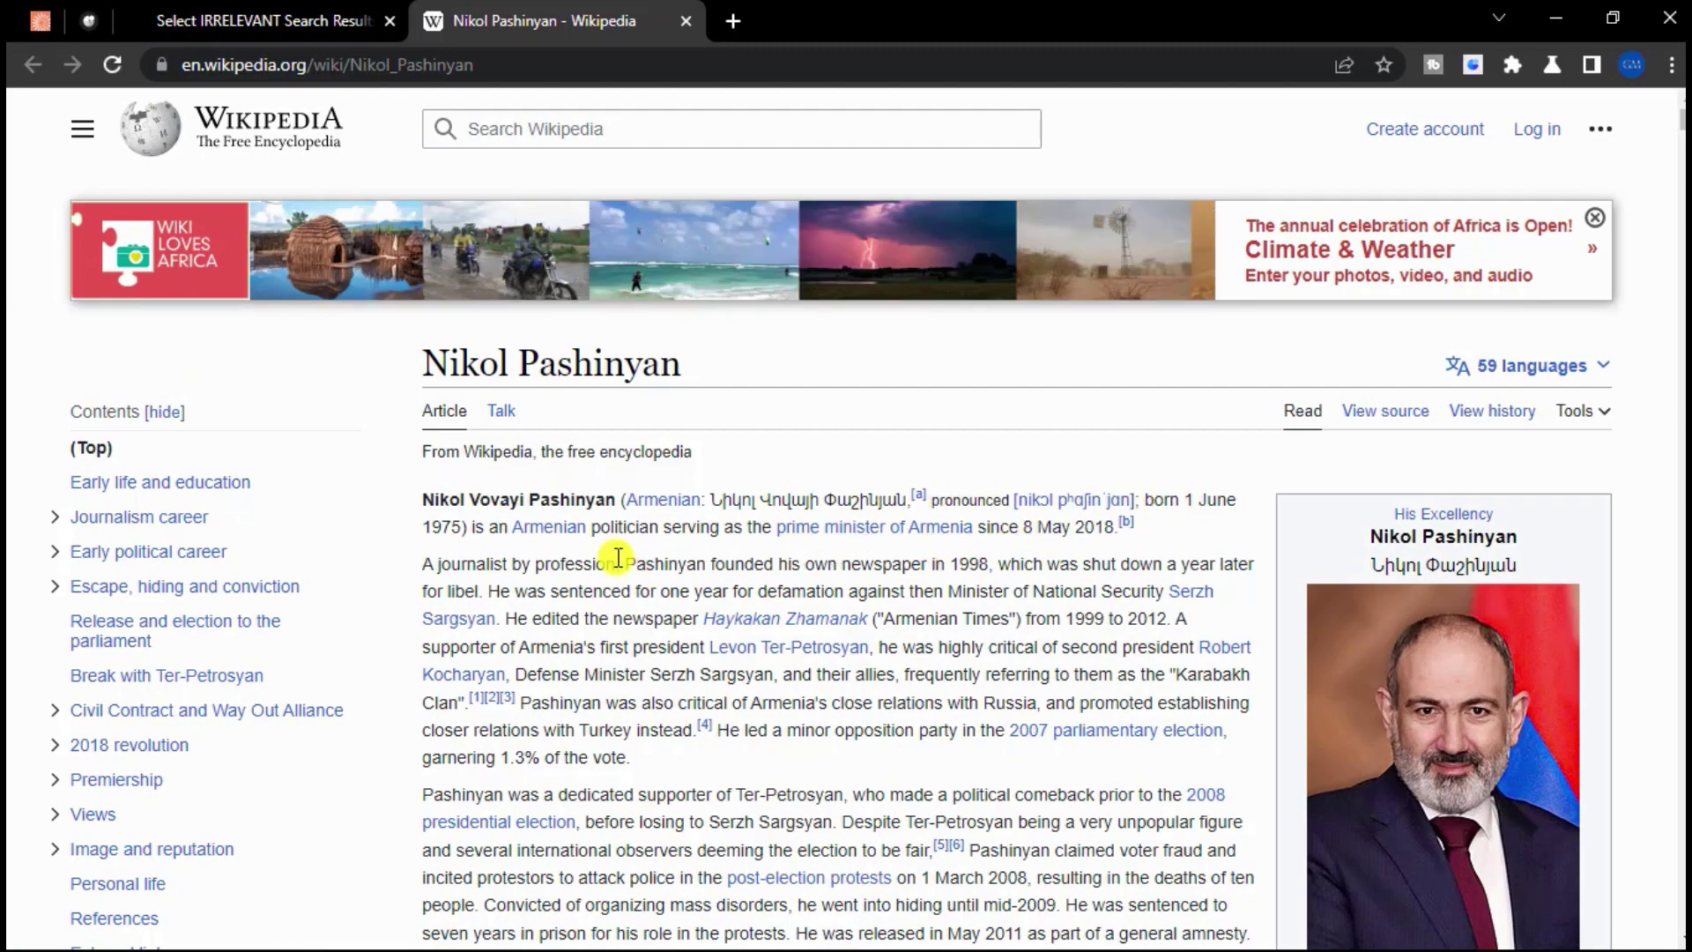
click(254, 11)
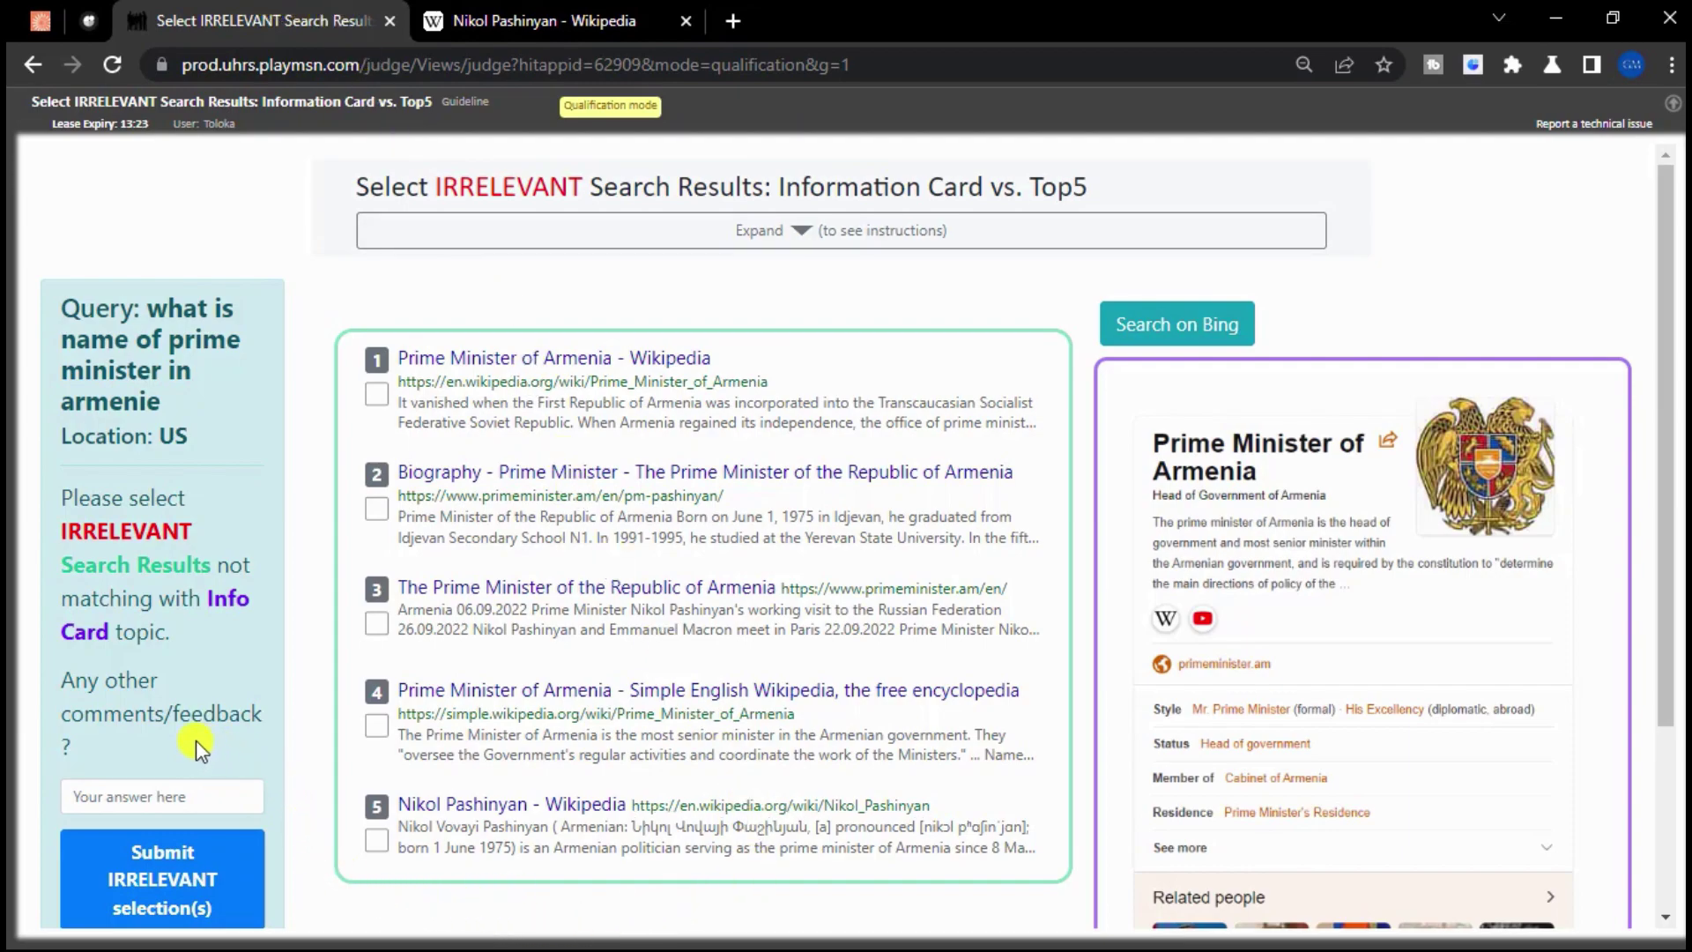
scroll(167, 705, down, 3)
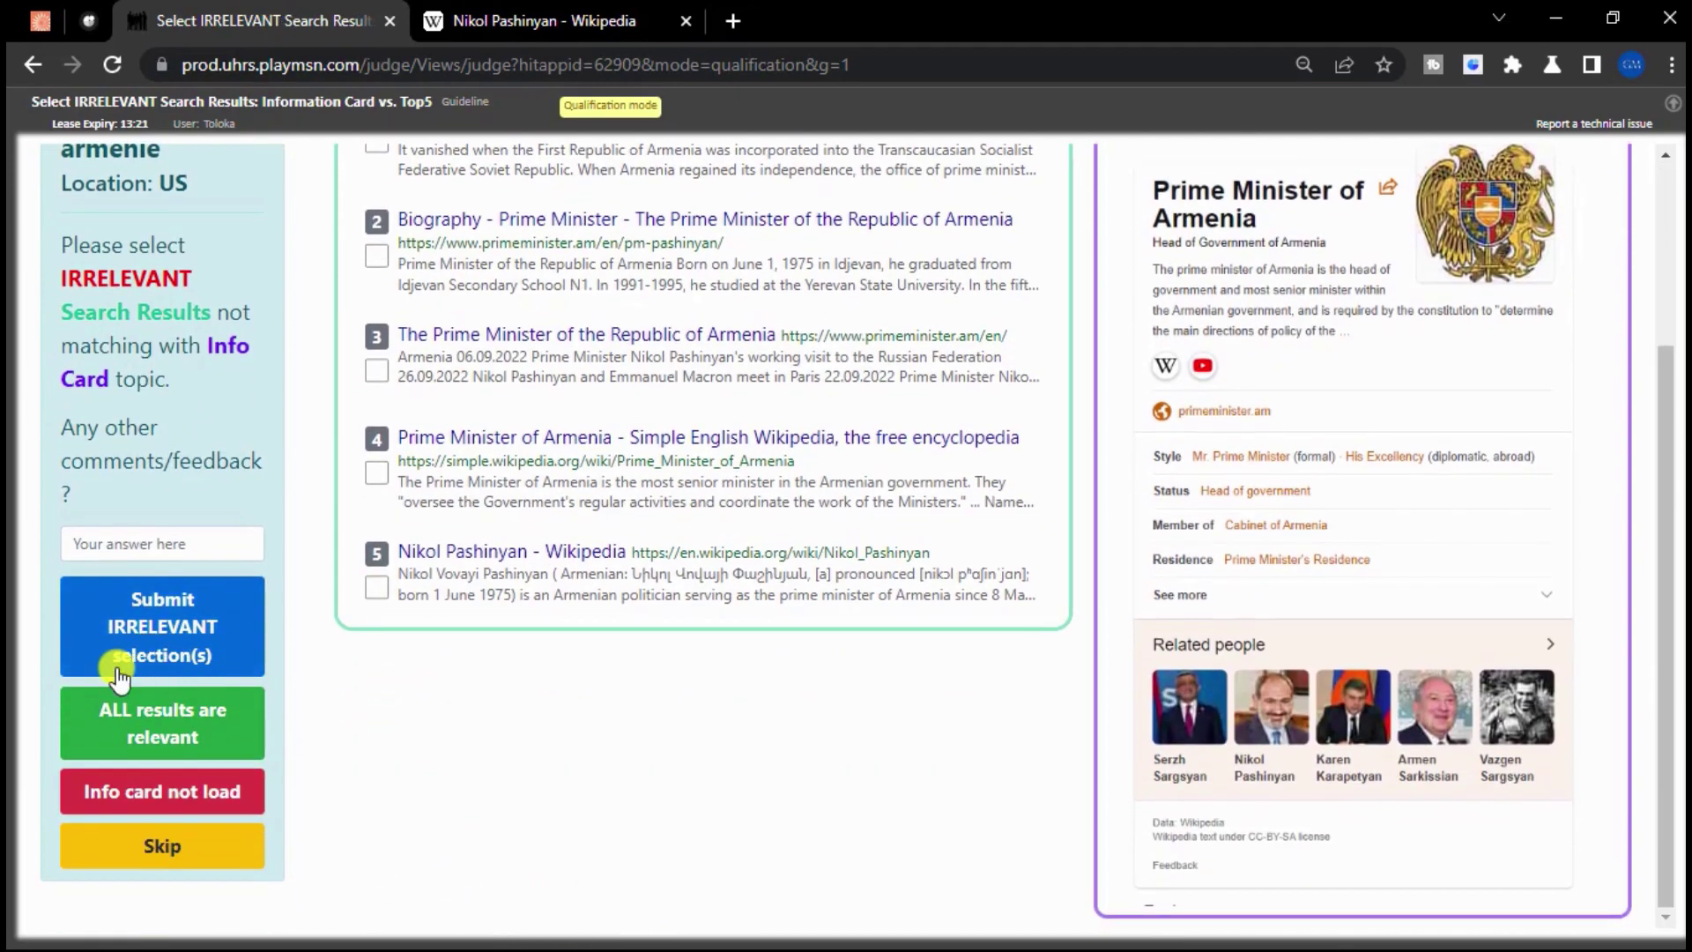
click(166, 736)
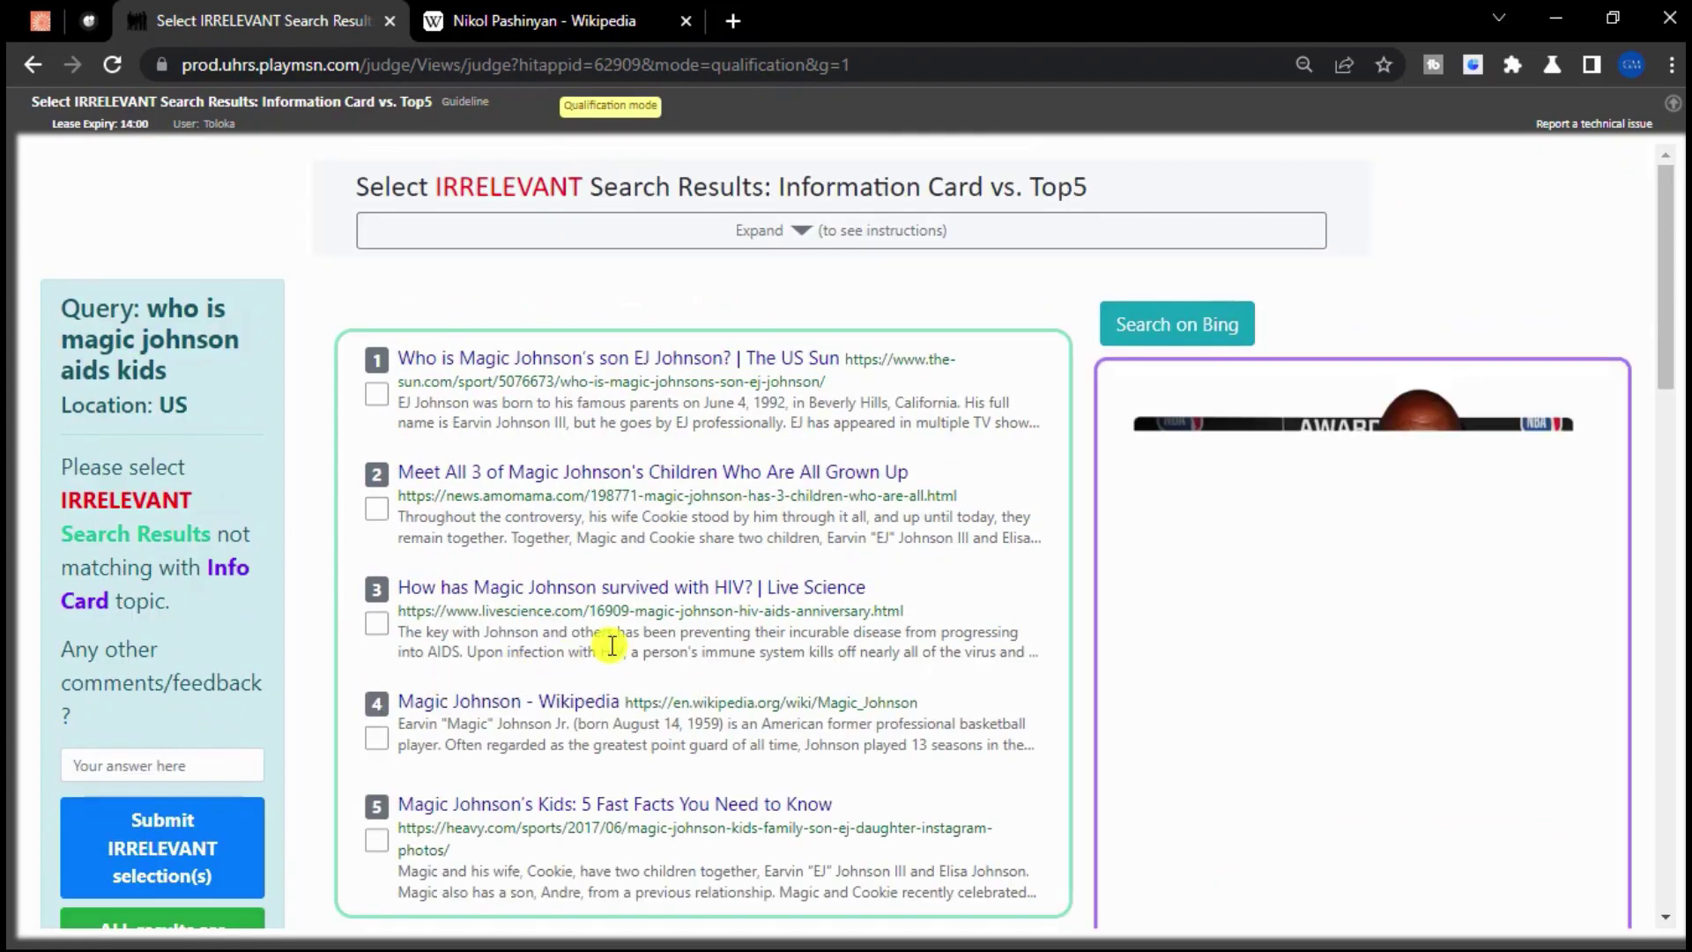
Step: Close the Nikol Pashinyan – Wikipedia tab
click(684, 21)
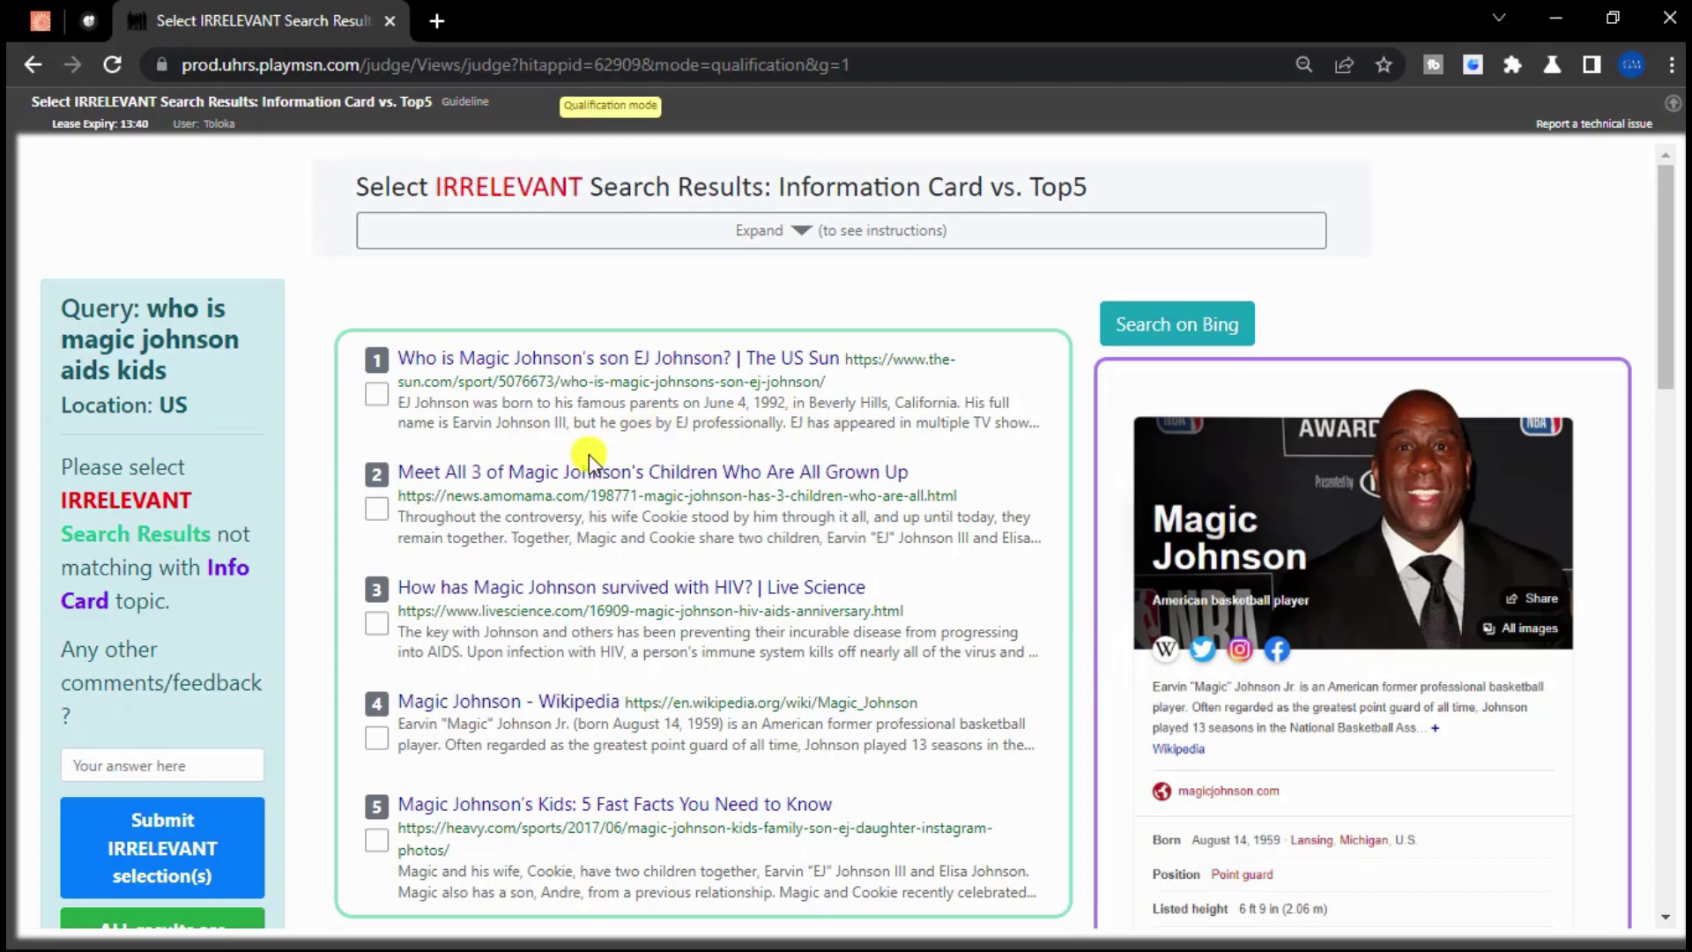
Step: Open and read The Sun's EJ Johnson article from result 1
click(653, 369)
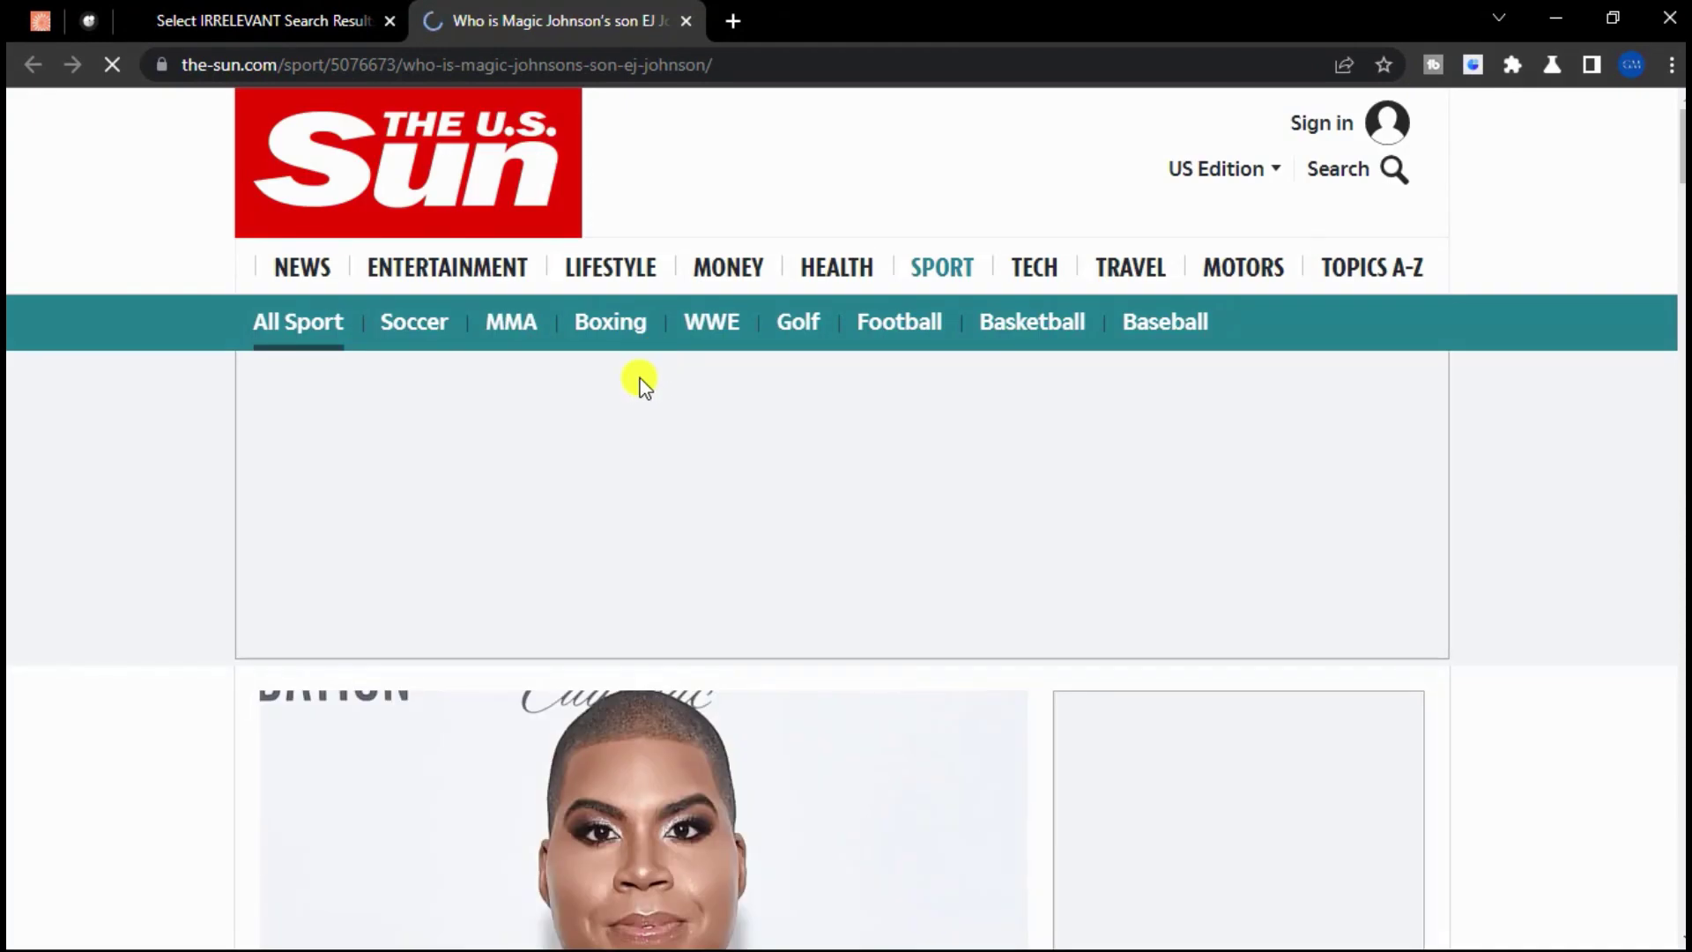
scroll(641, 381, down, 3)
scroll(383, 446, down, 3)
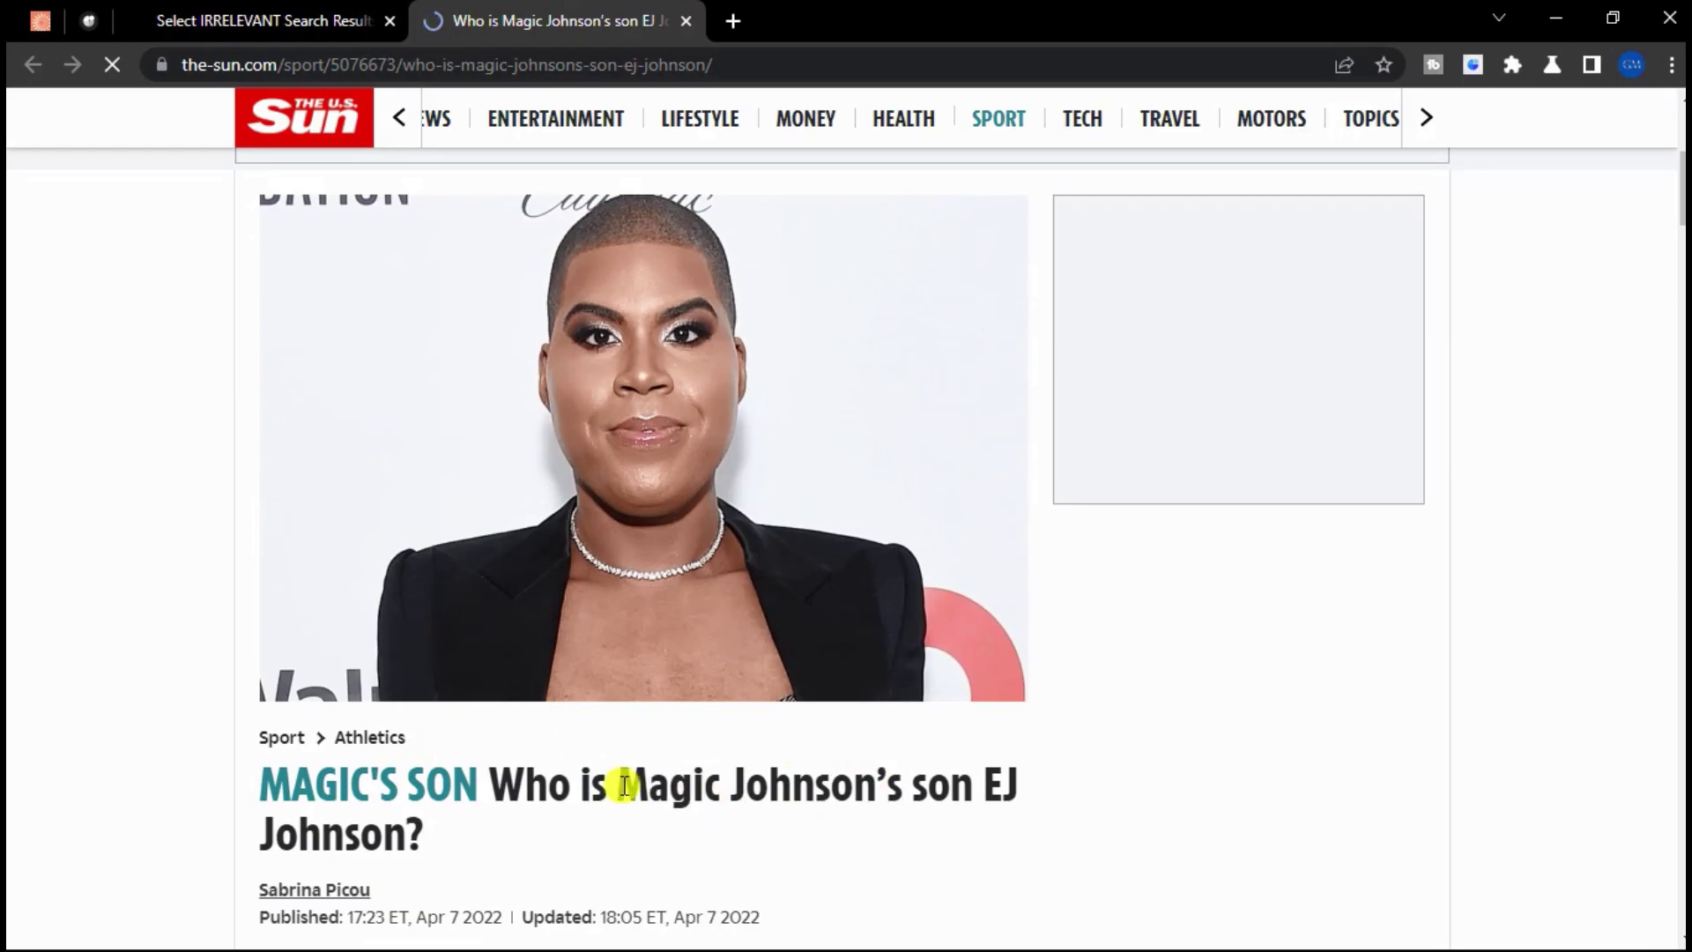
scroll(378, 752, down, 2)
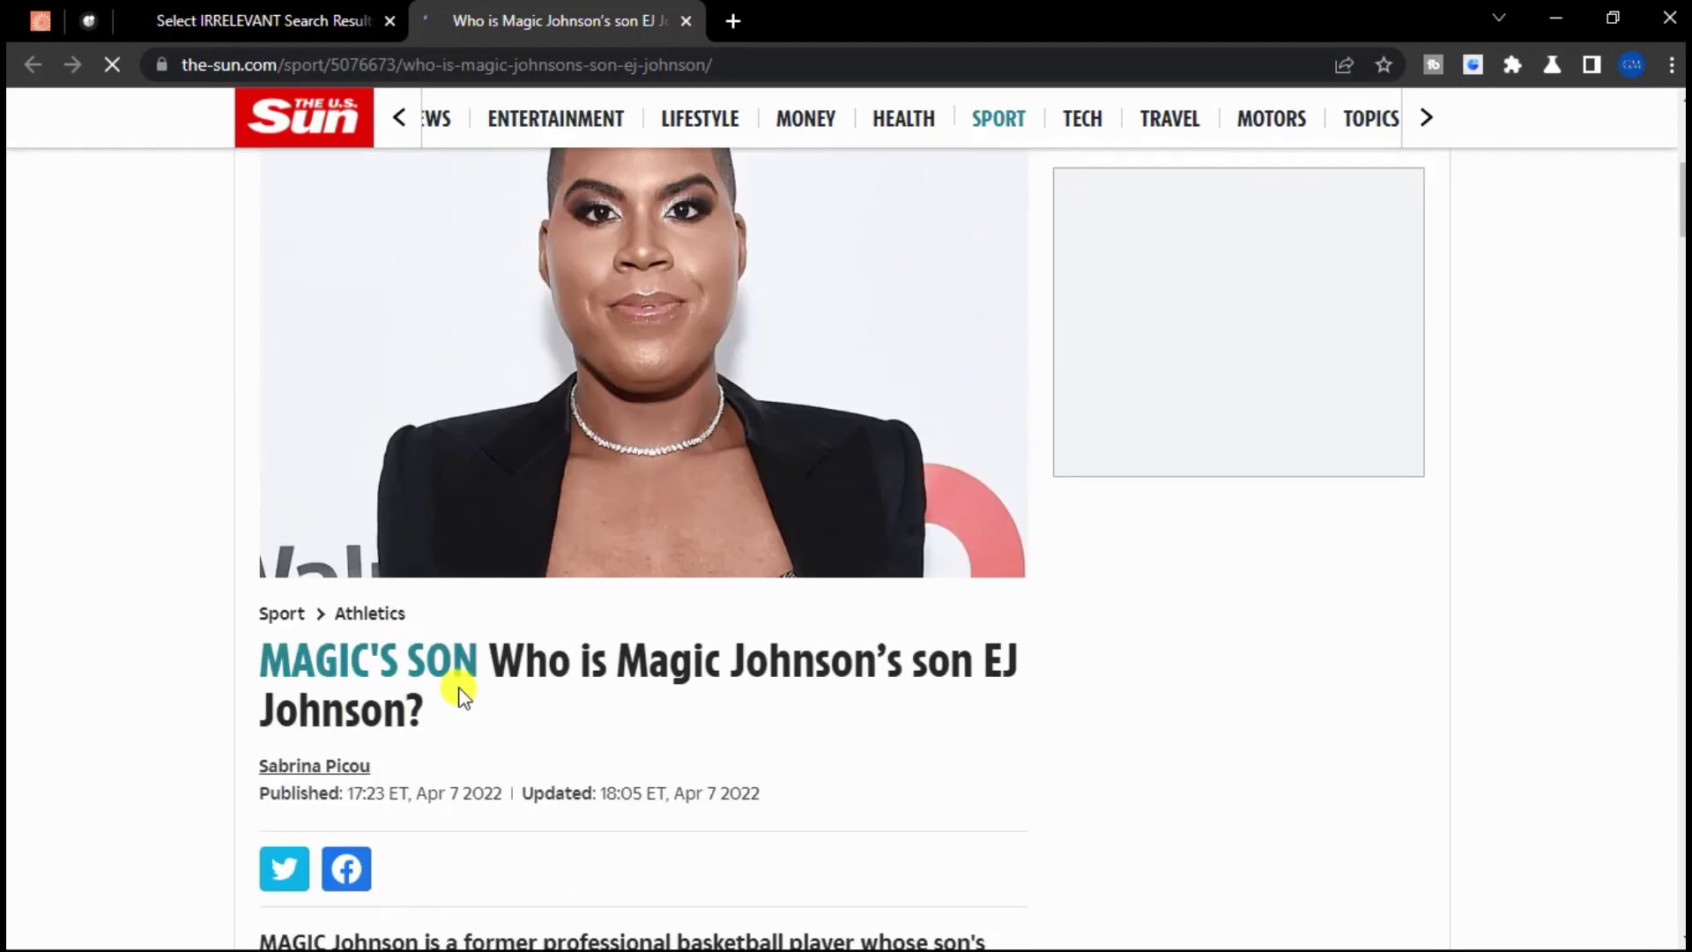
scroll(423, 670, down, 5)
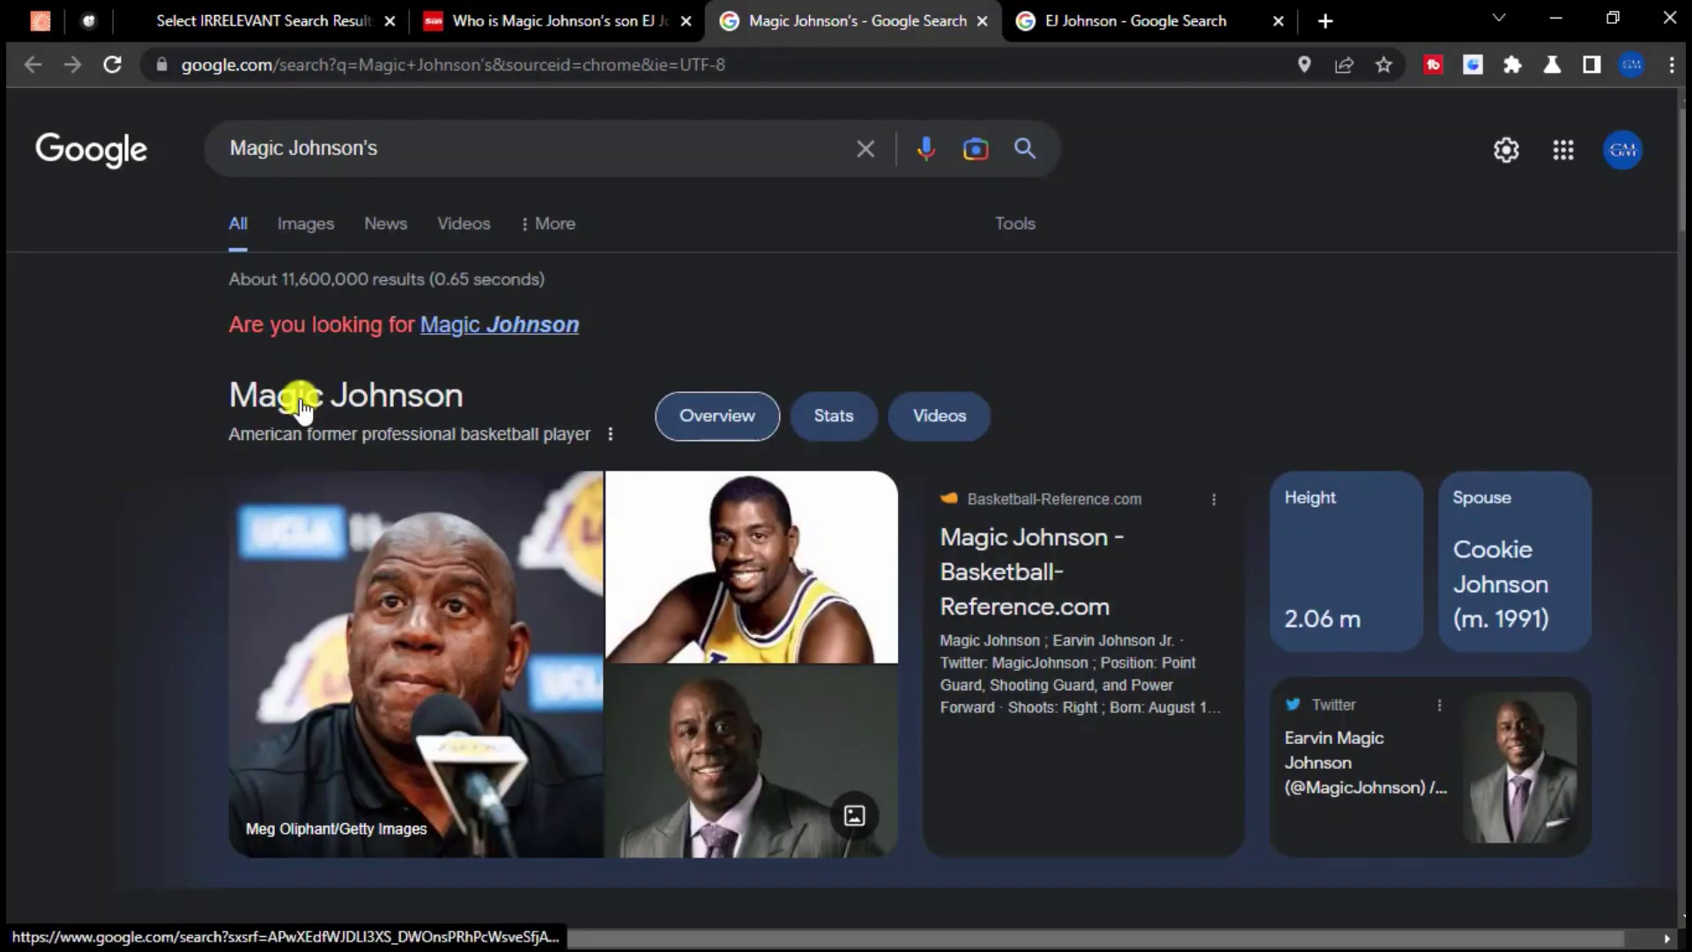
scroll(295, 397, down, 6)
Step: Search Google for EJ Johnson among Magic Johnson's children, then go back to the task
click(255, 370)
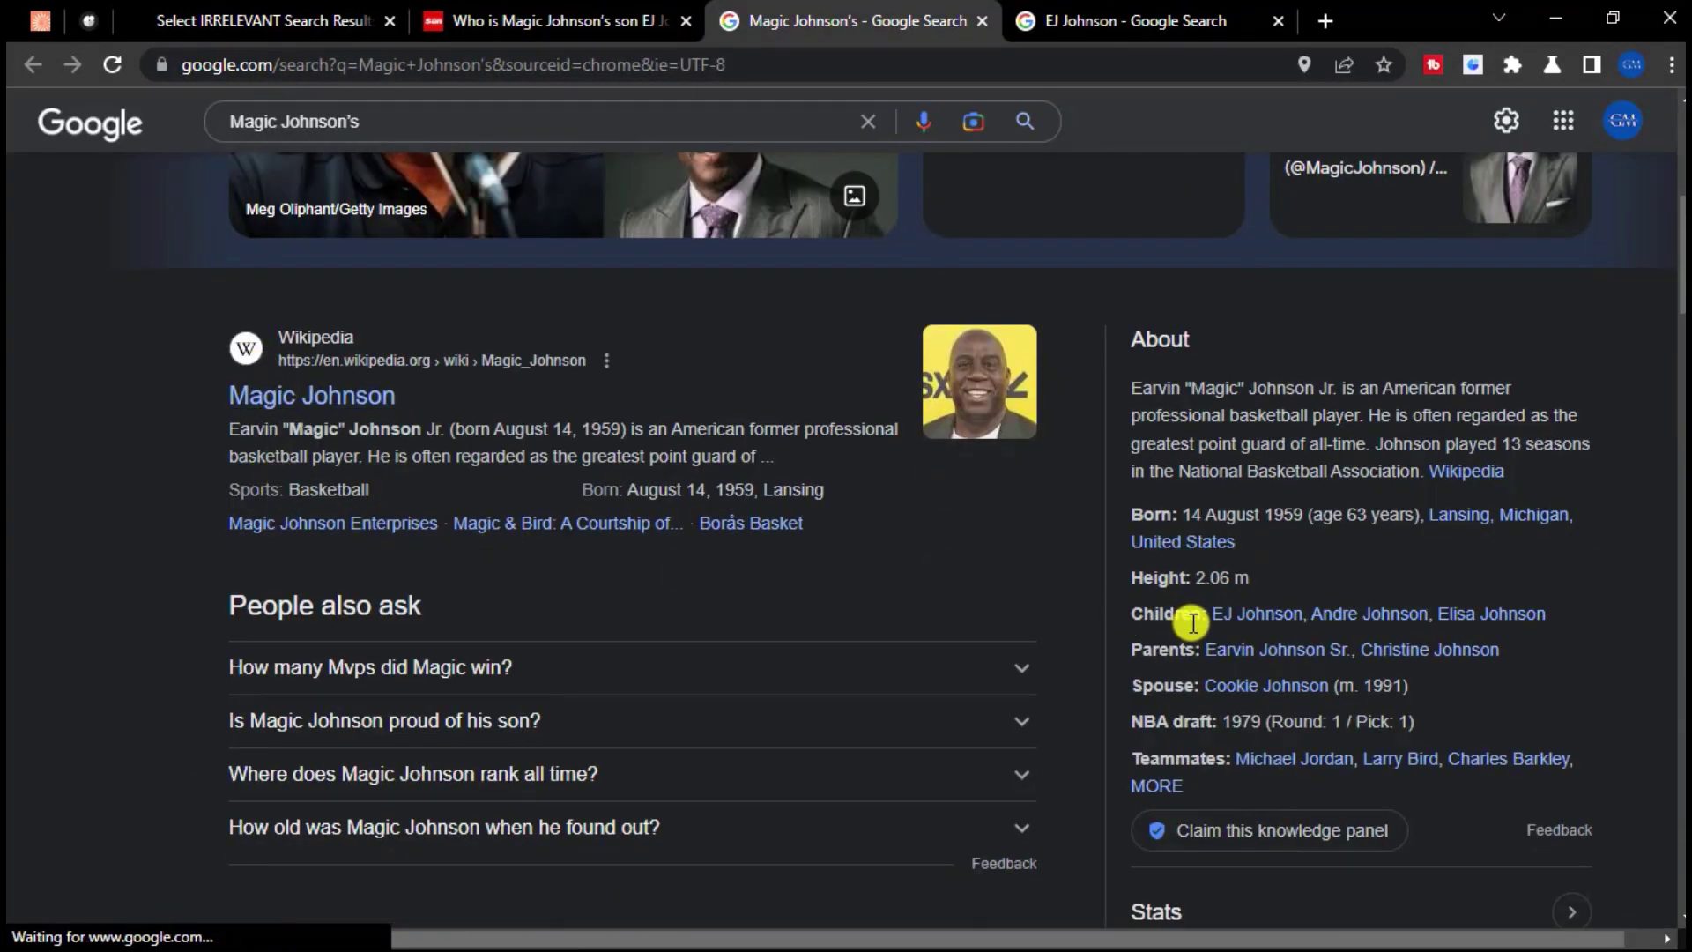
click(1262, 617)
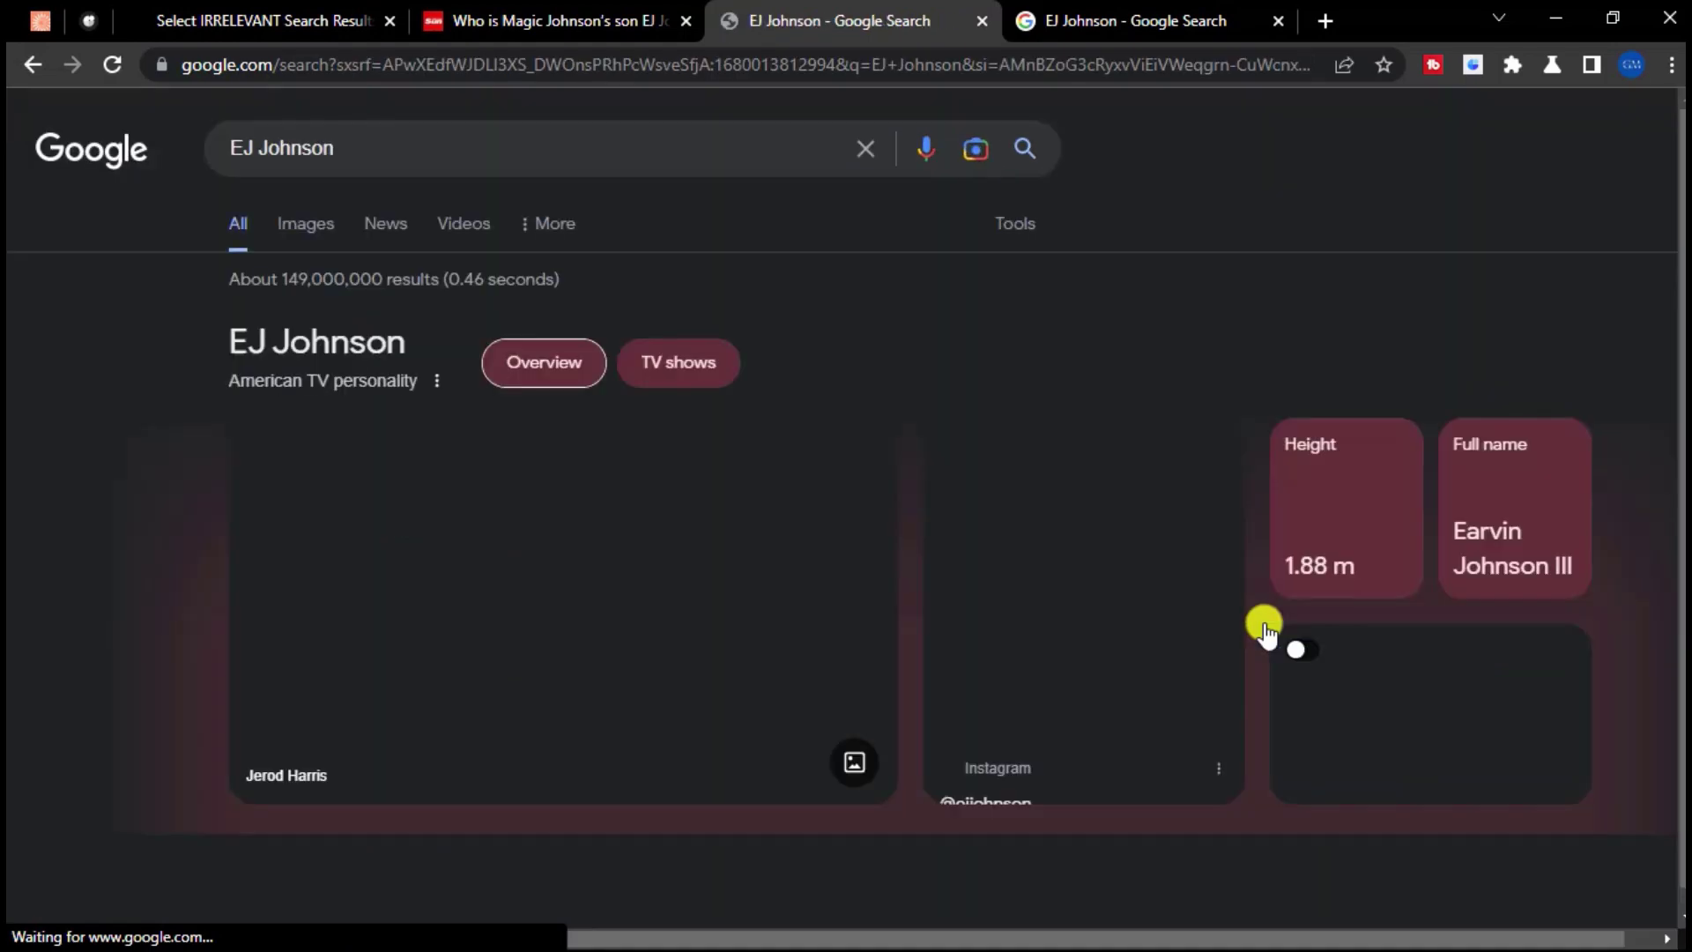
click(319, 7)
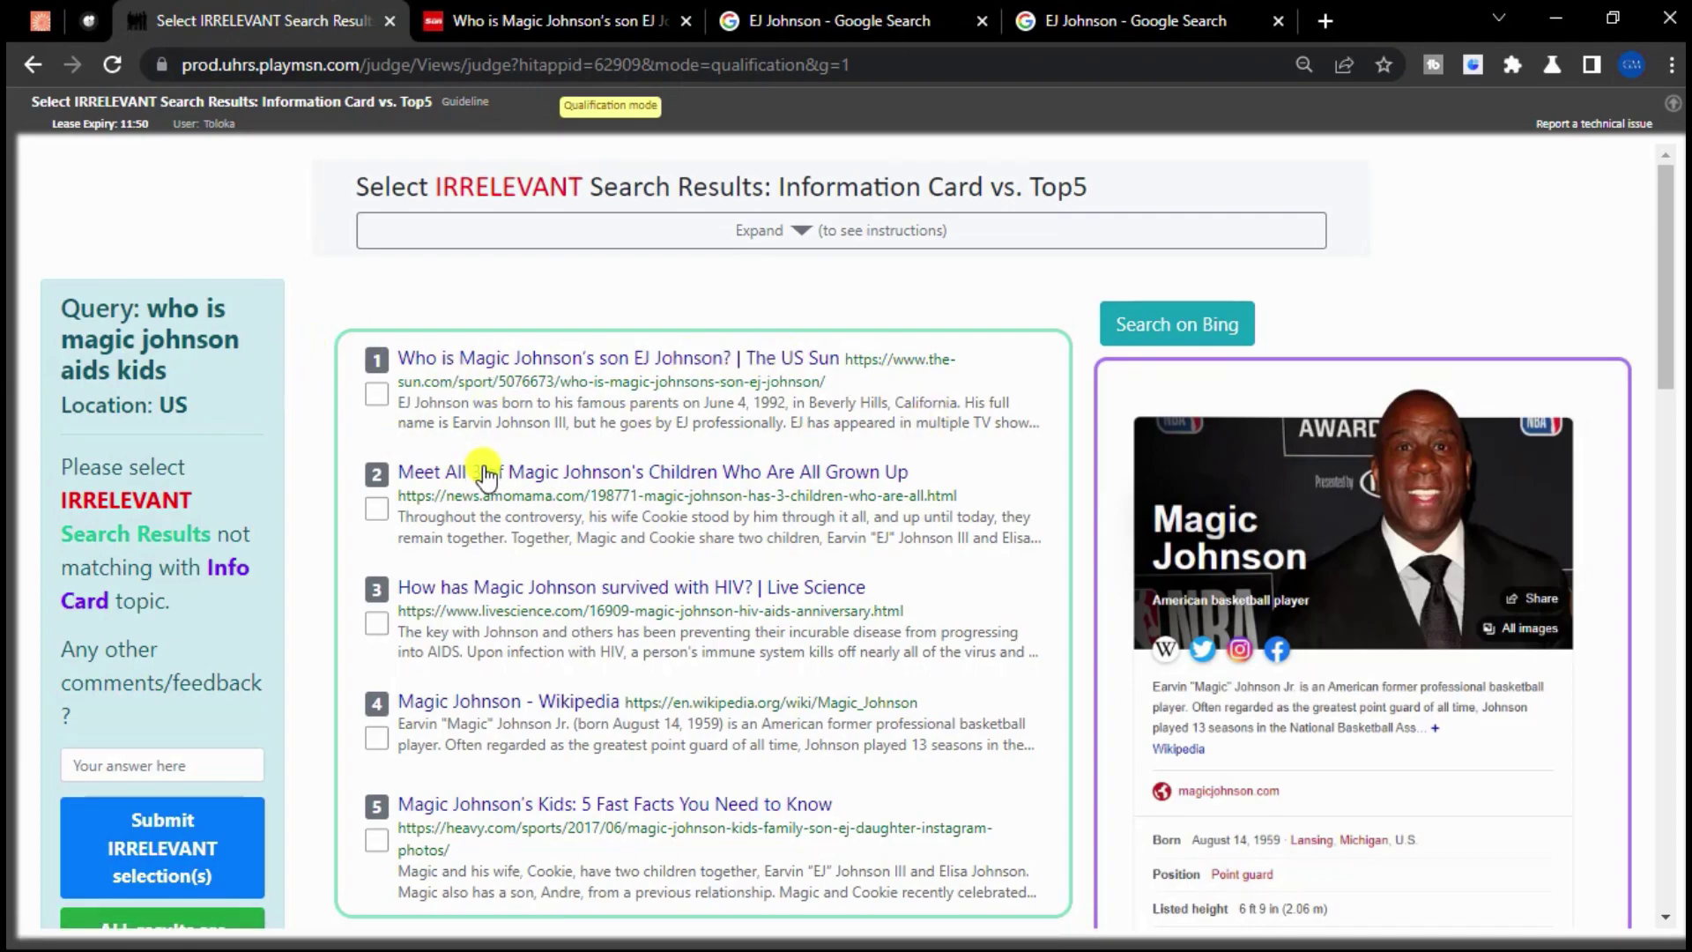
Step: Check result 3's HIV article for the Magic Johnson AIDS kids query
scroll(479, 426, down, 2)
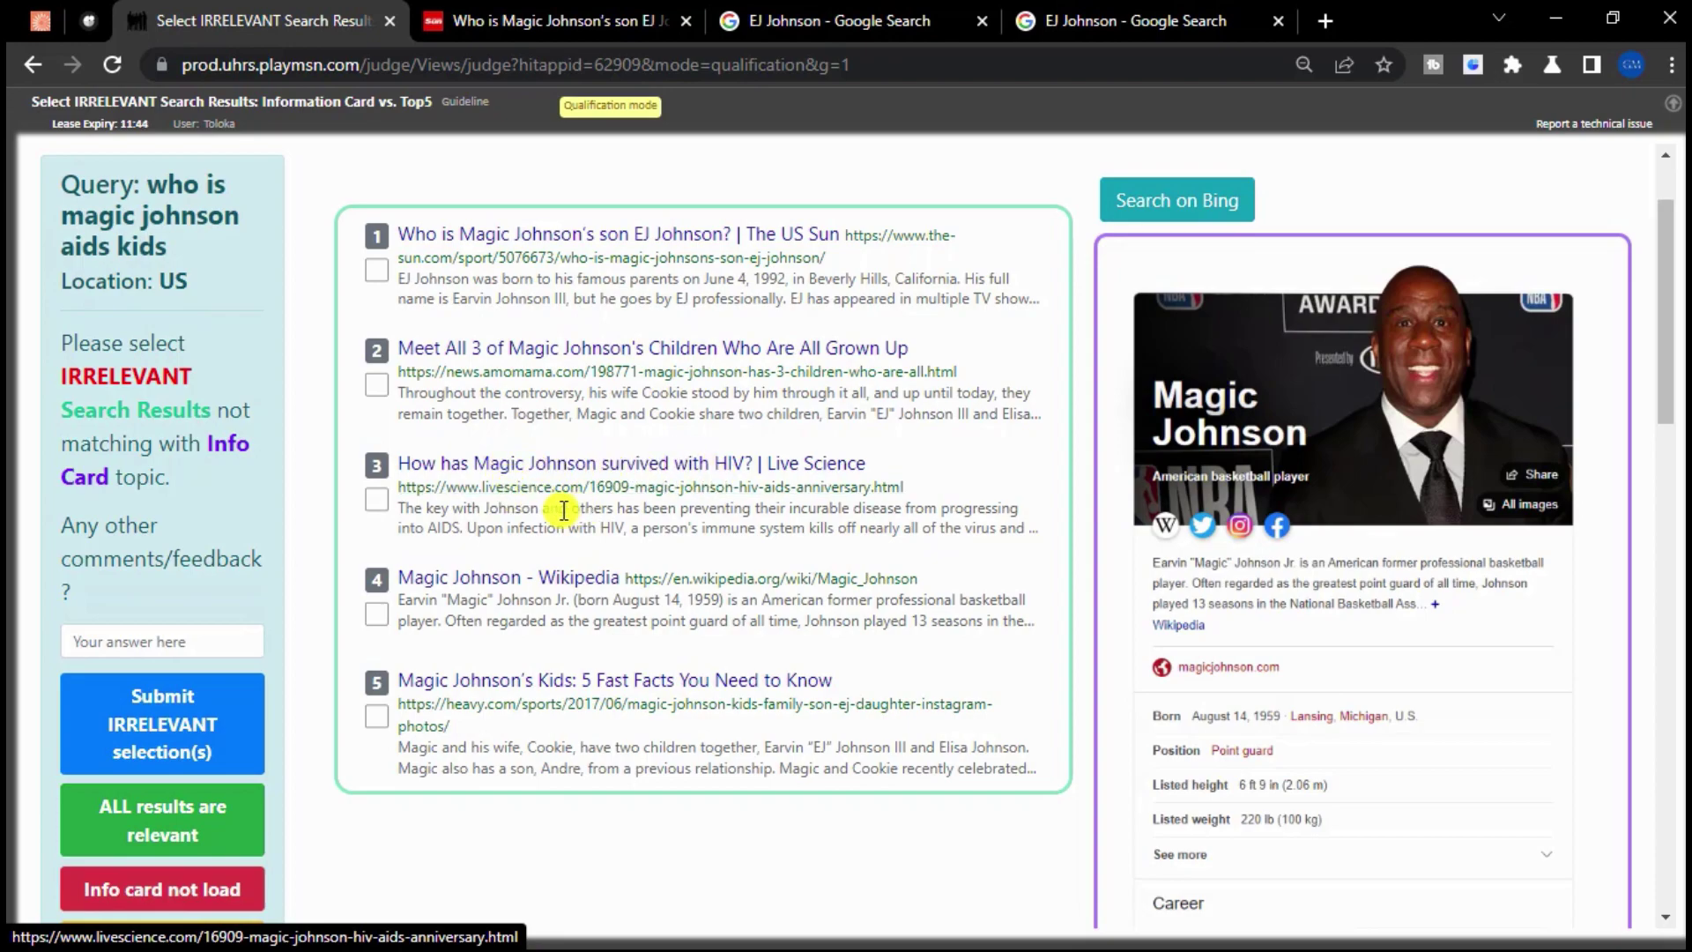
click(571, 482)
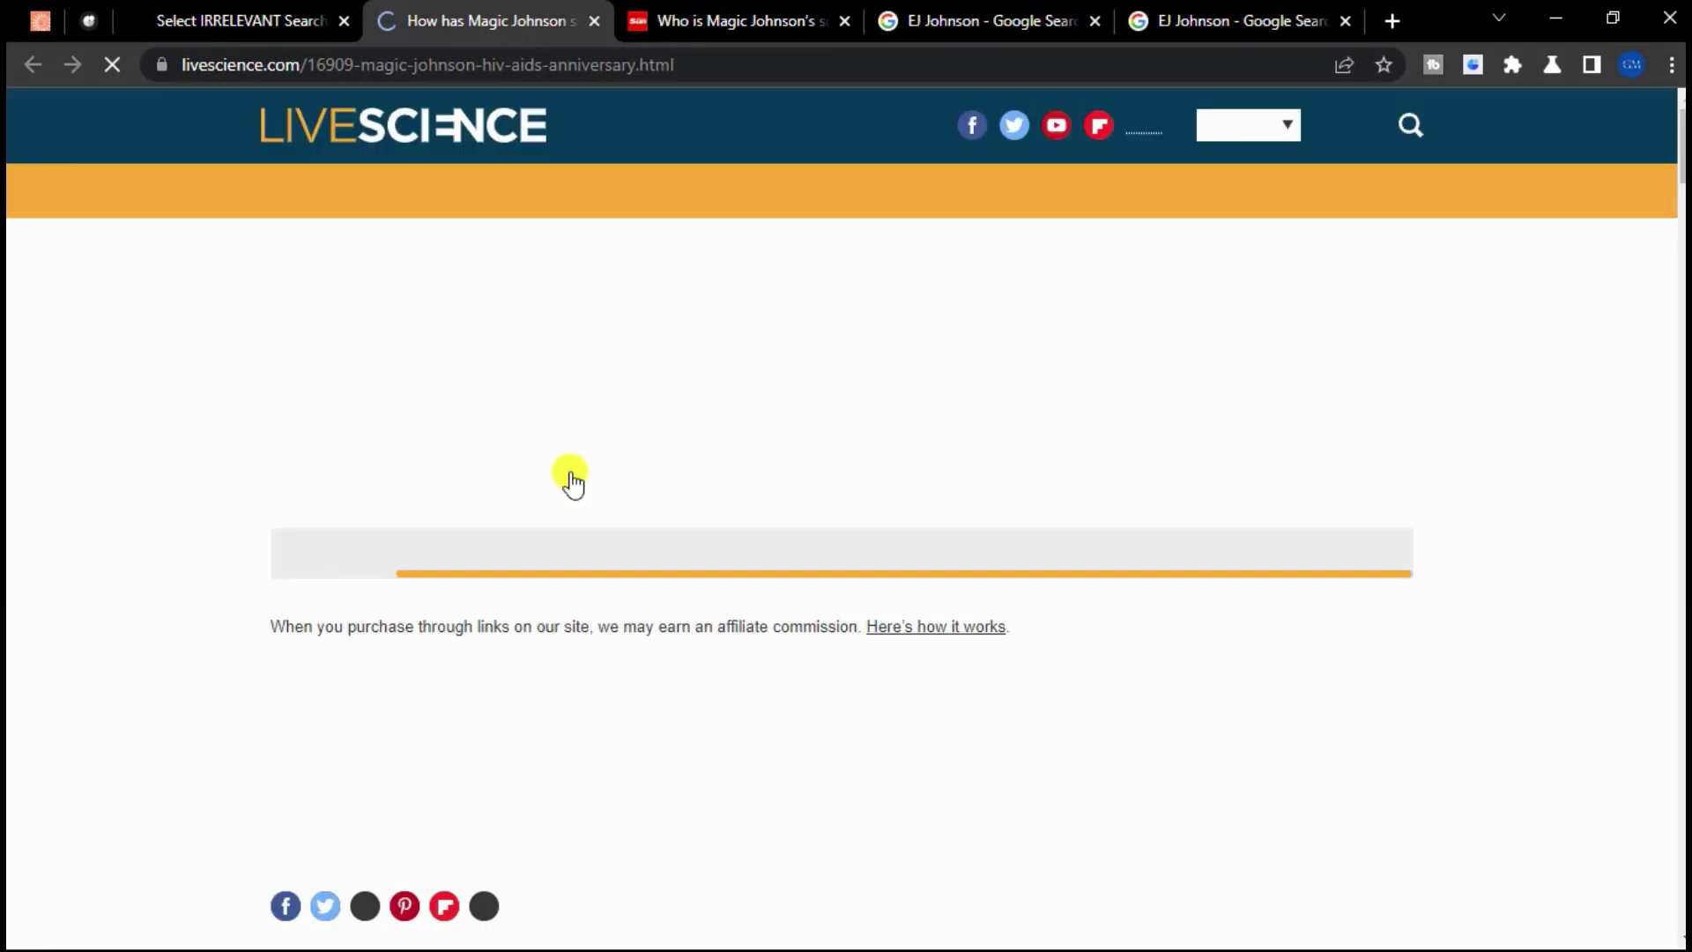
scroll(256, 527, down, 3)
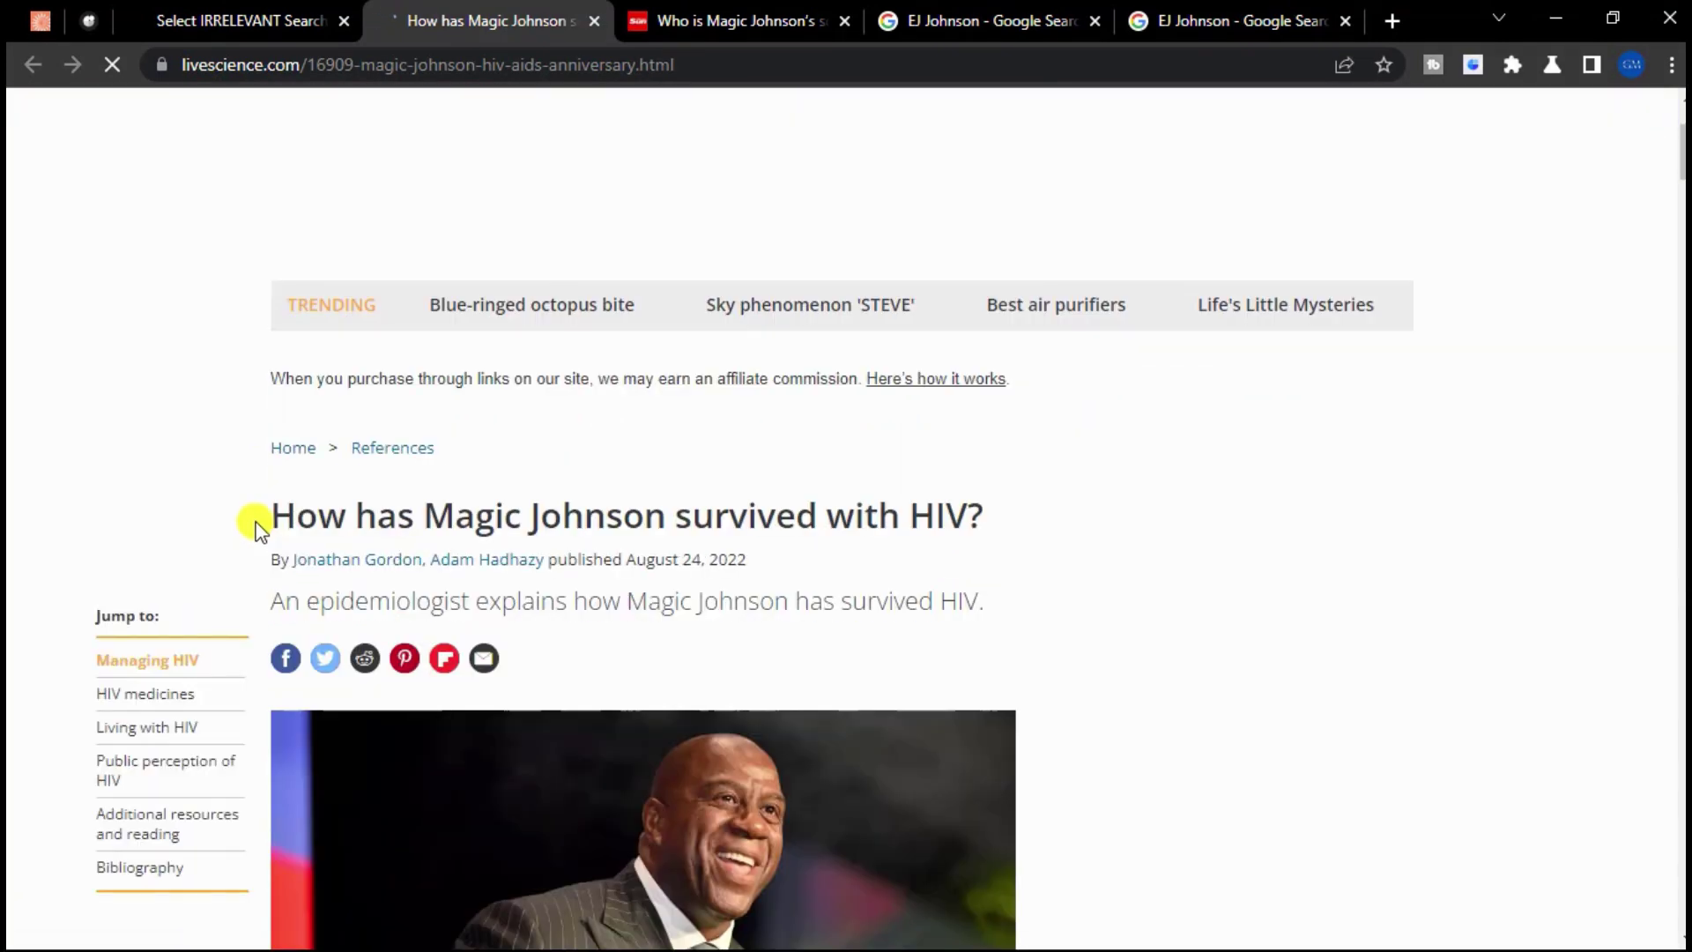
scroll(256, 519, down, 4)
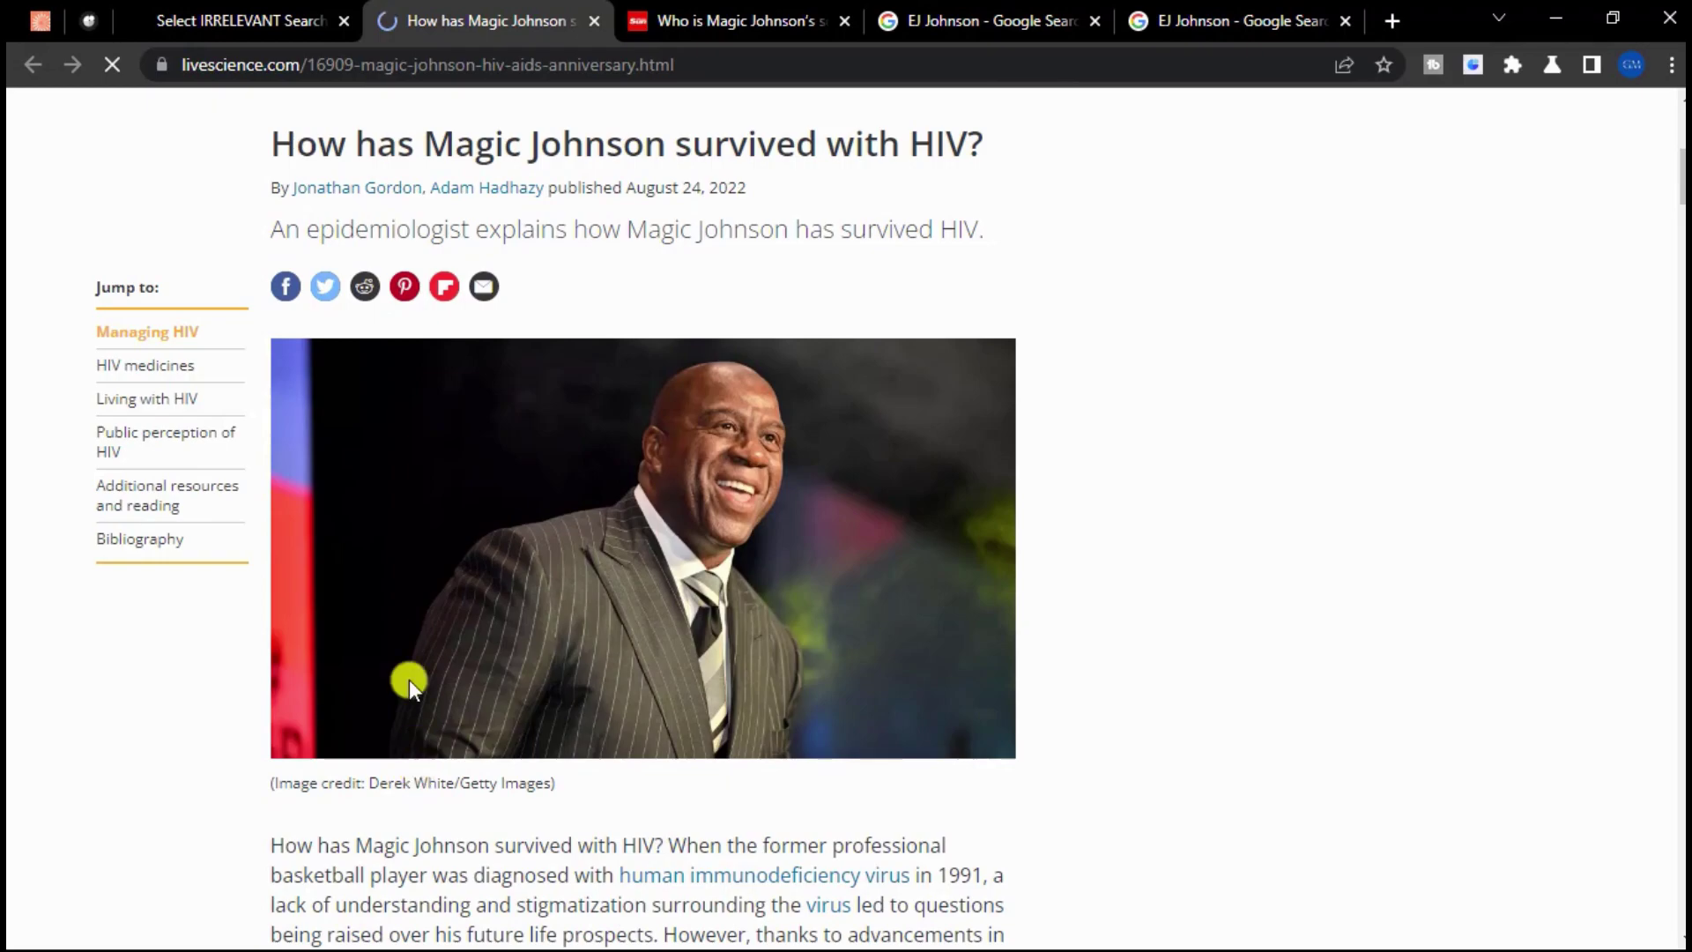
scroll(775, 264, down, 3)
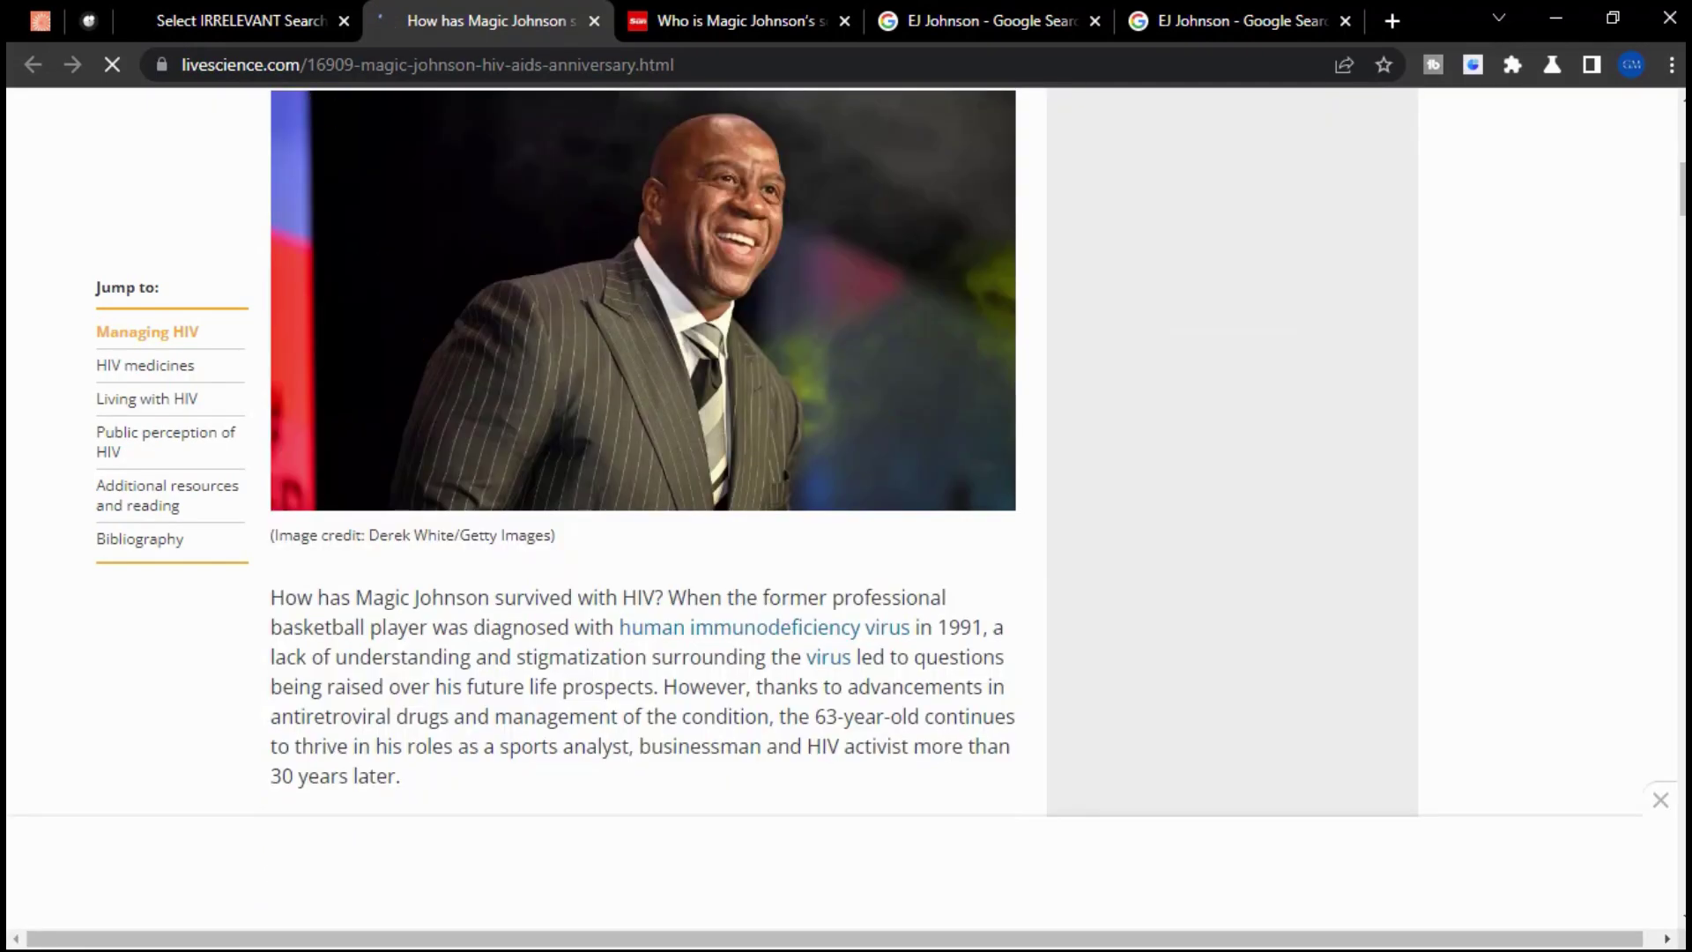
Step: Judge all Magic Johnson results relevant, submit, and close the two leftover article tabs
click(150, 12)
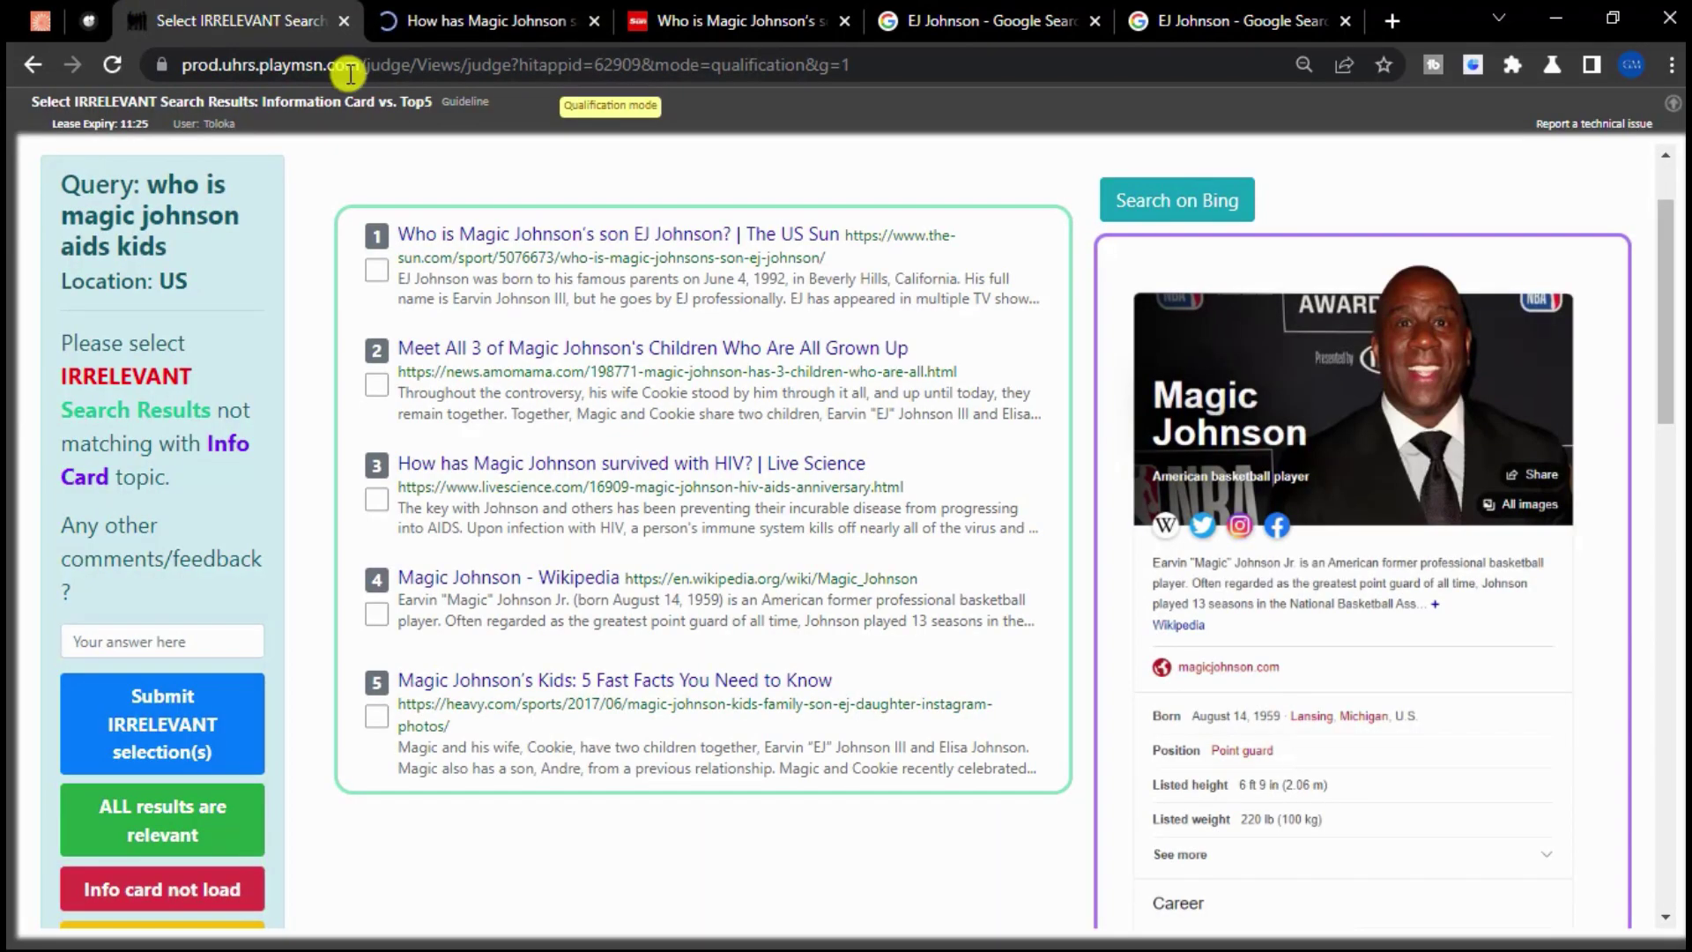
scroll(564, 547, down, 1)
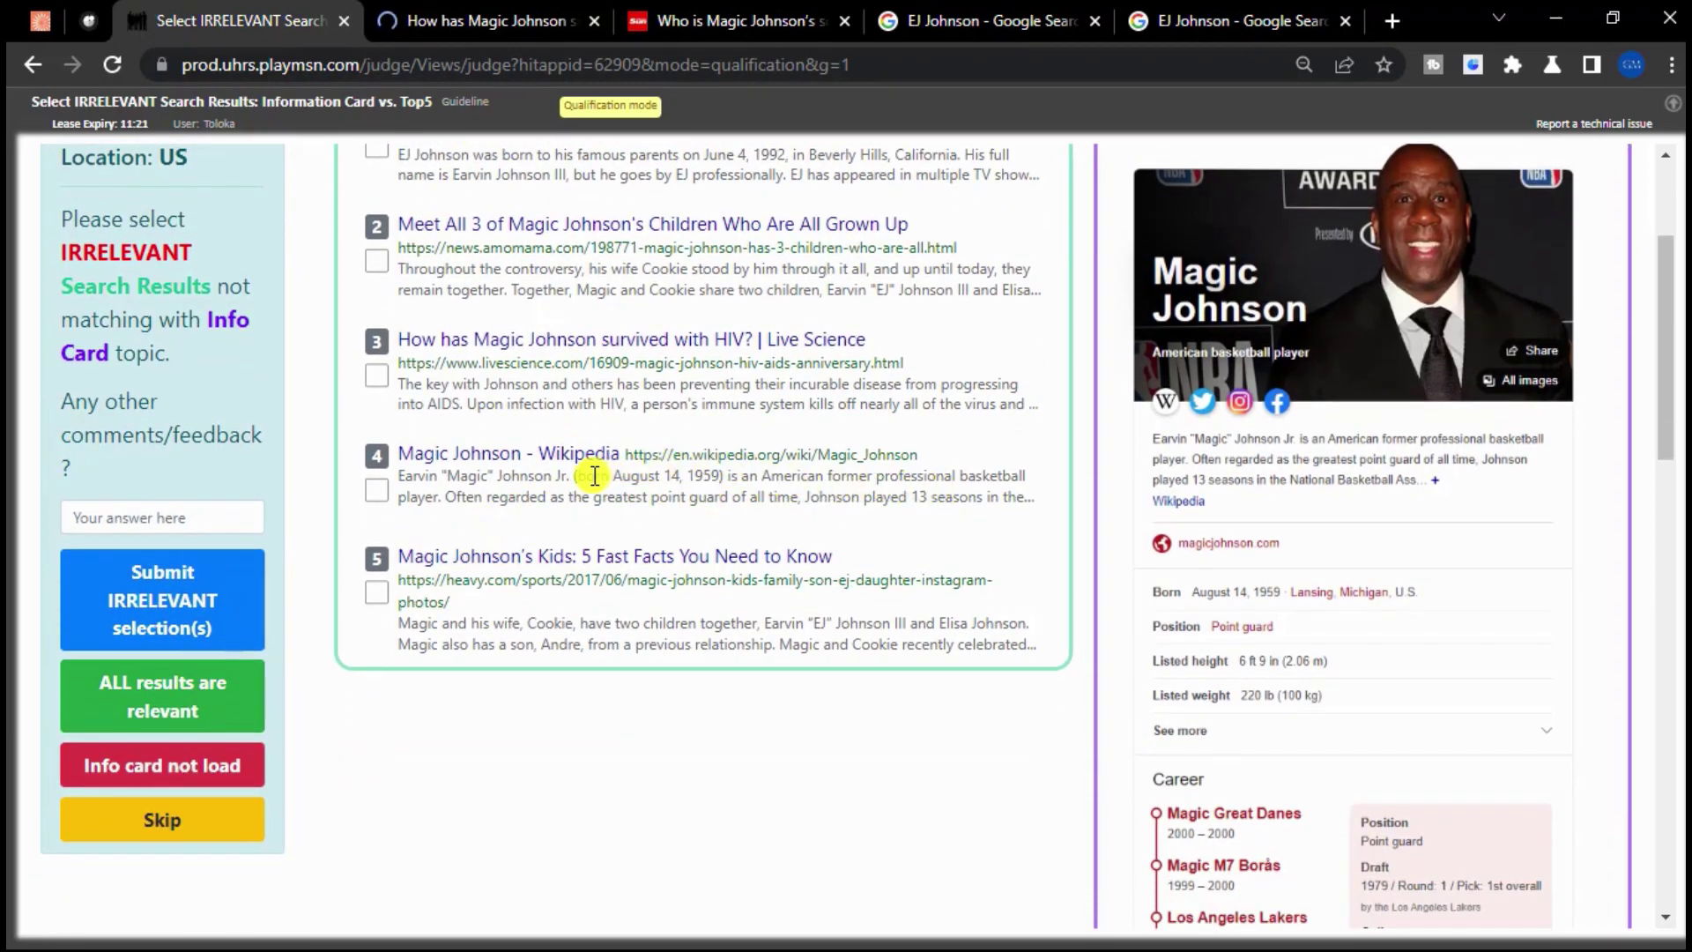
scroll(595, 476, down, 1)
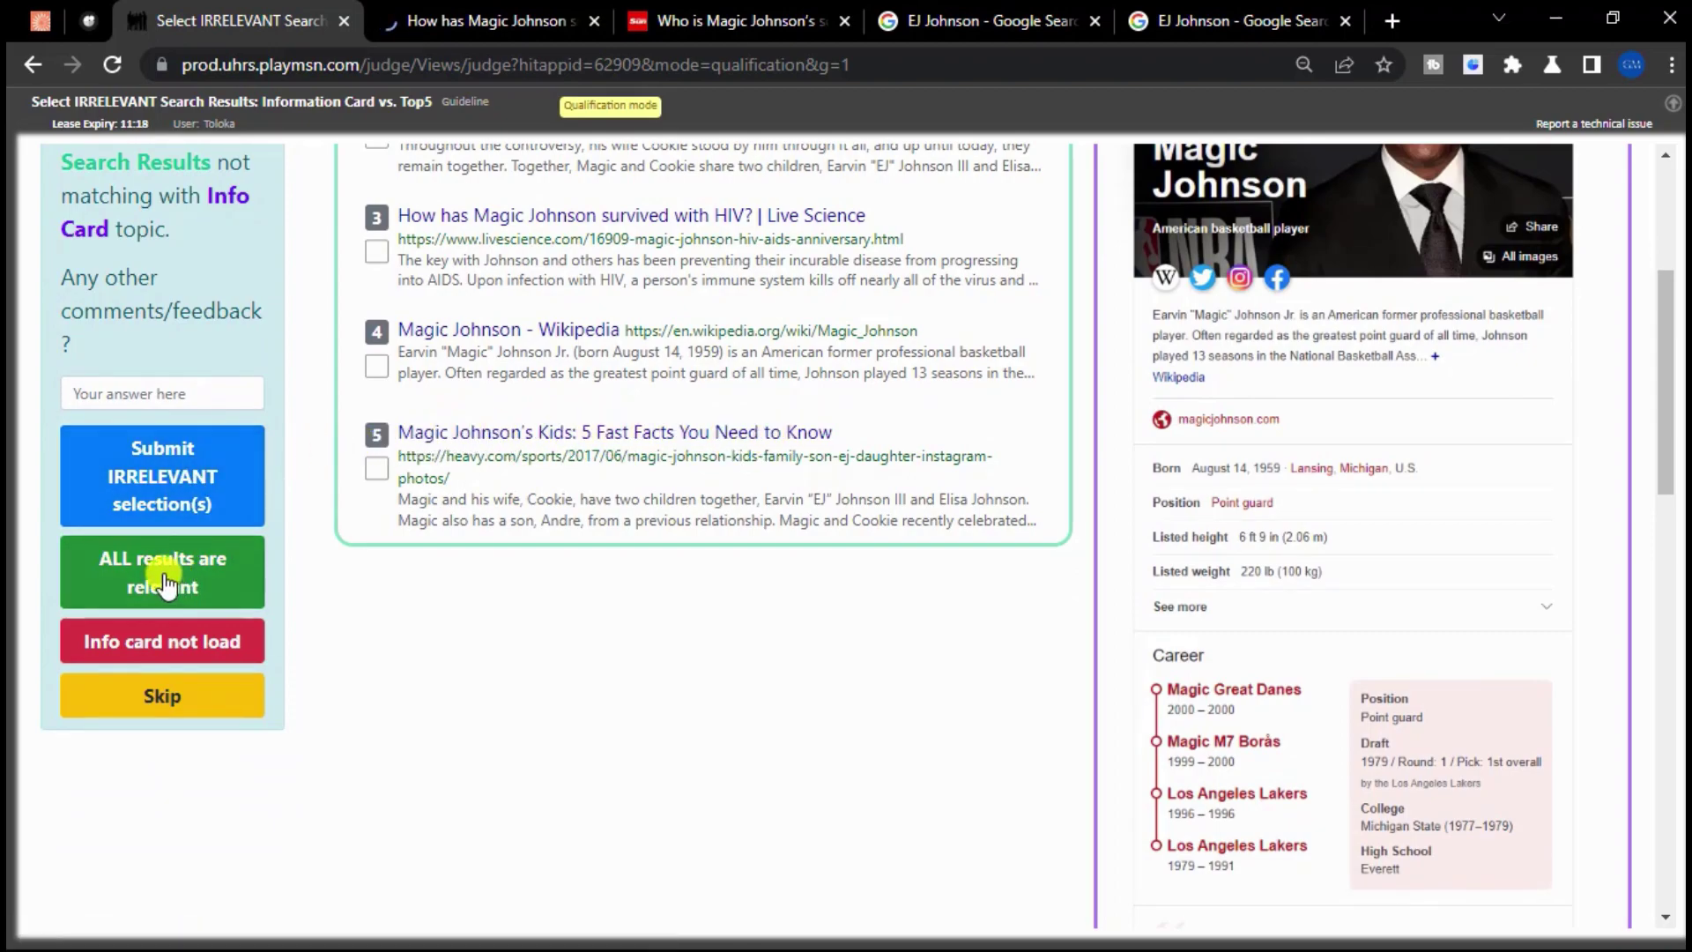
click(196, 572)
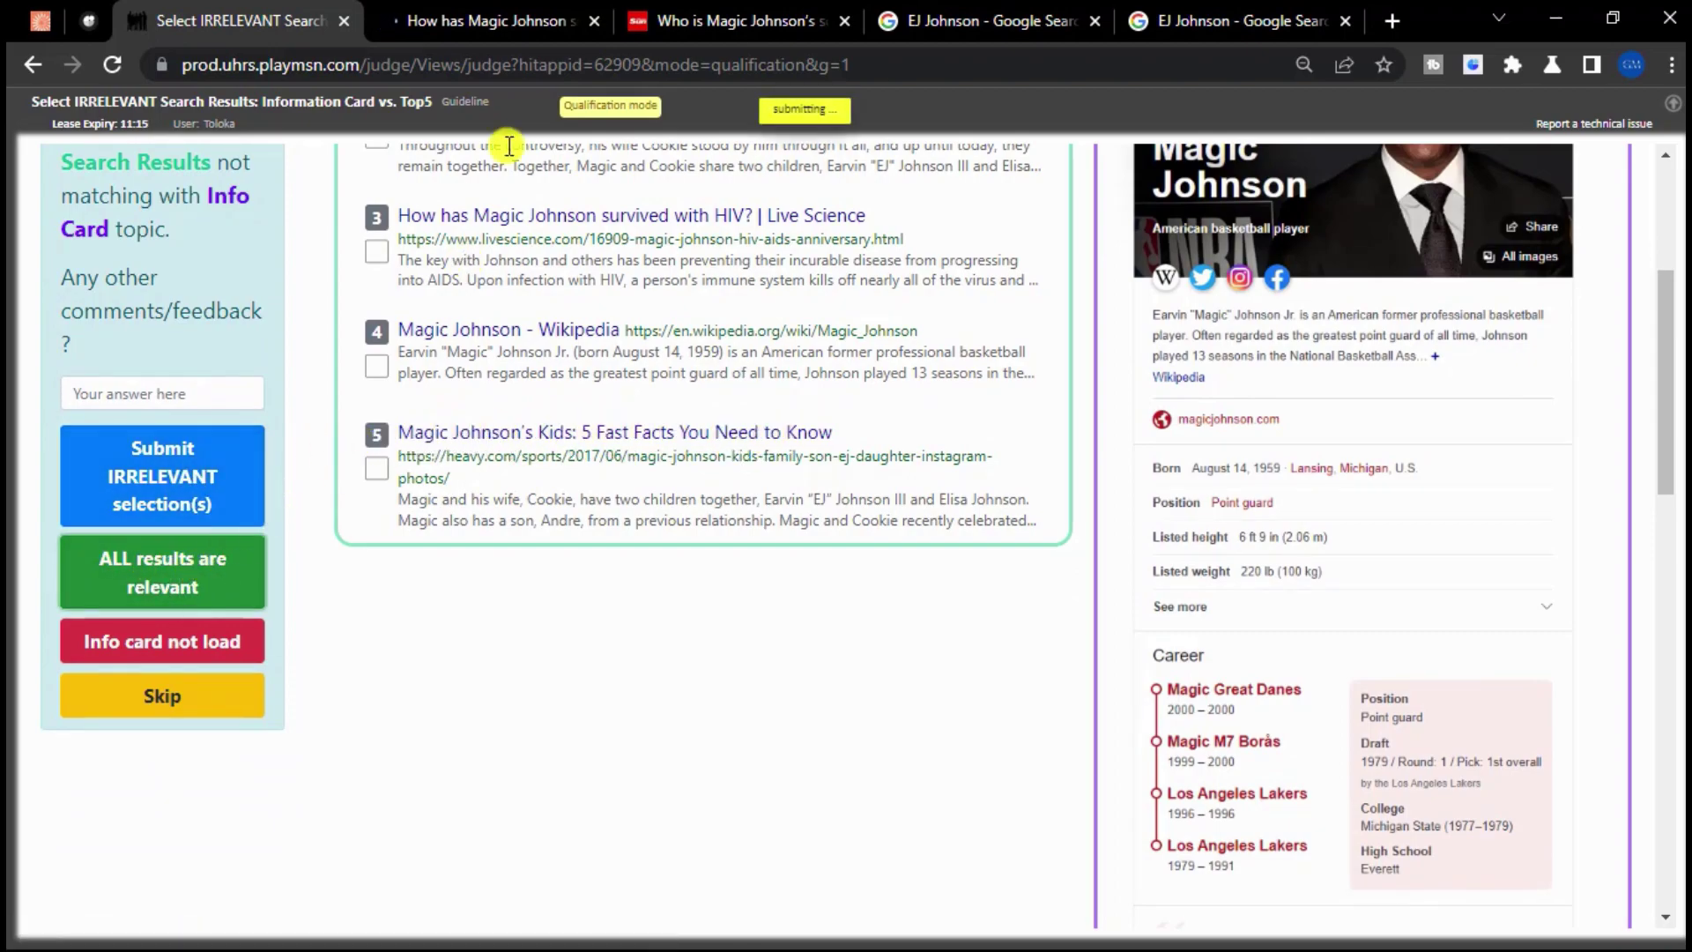
click(594, 19)
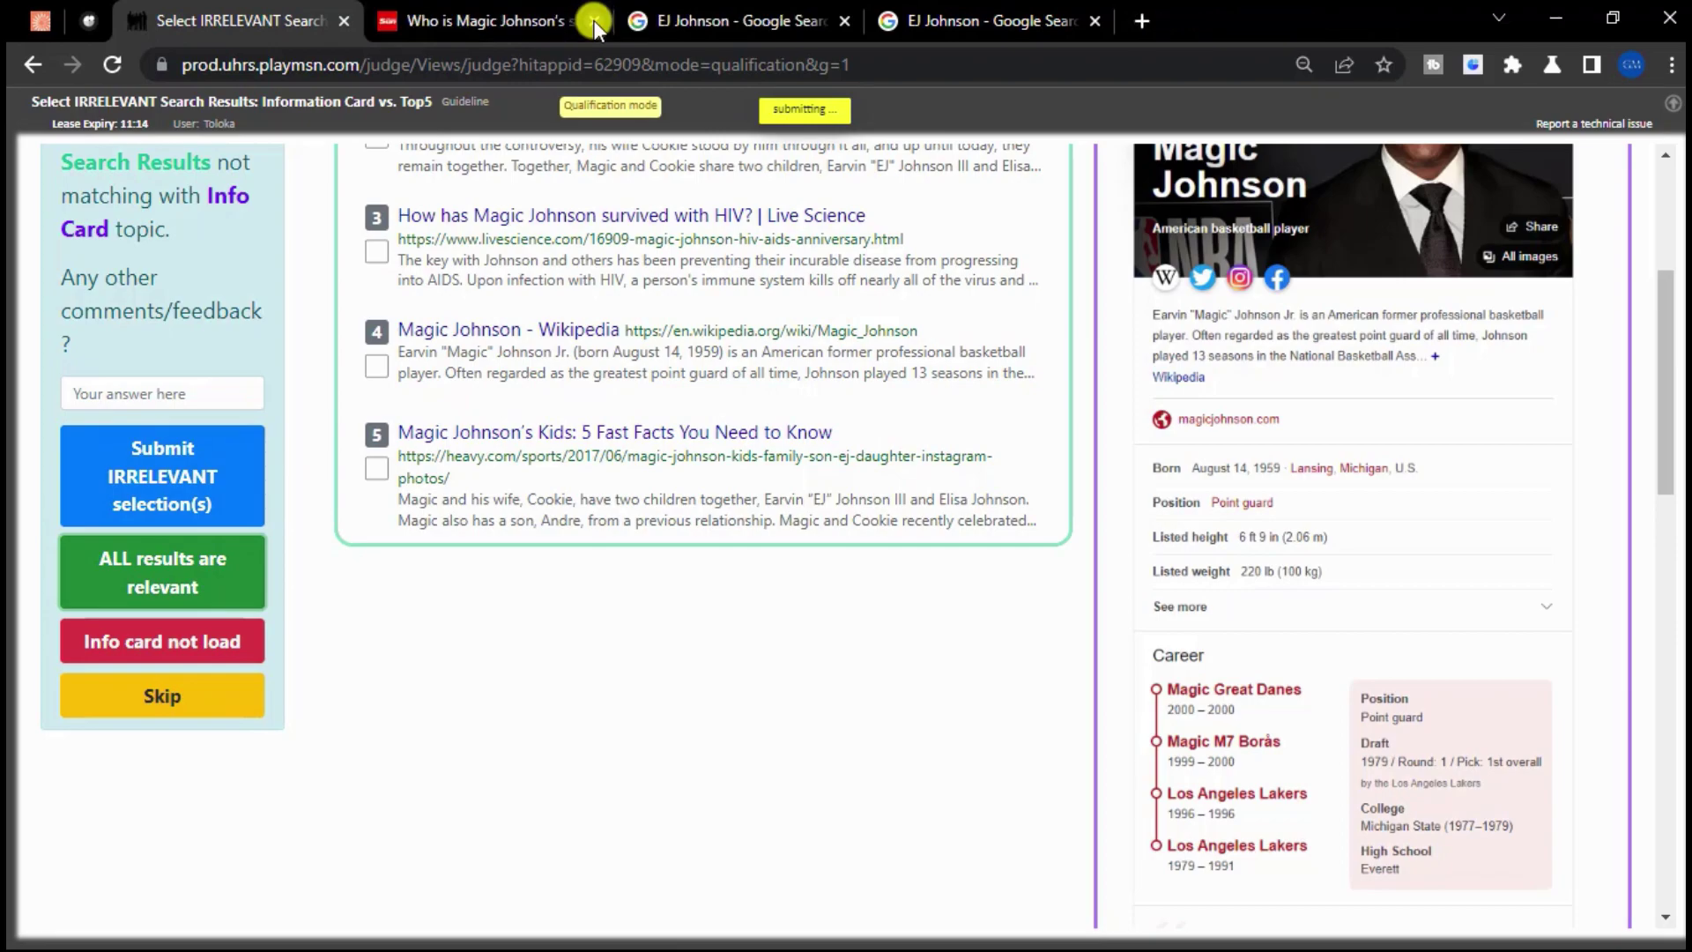
click(594, 19)
Step: Close the leftover EJ Johnson tabs and check result 1's Wikipedia page
click(594, 20)
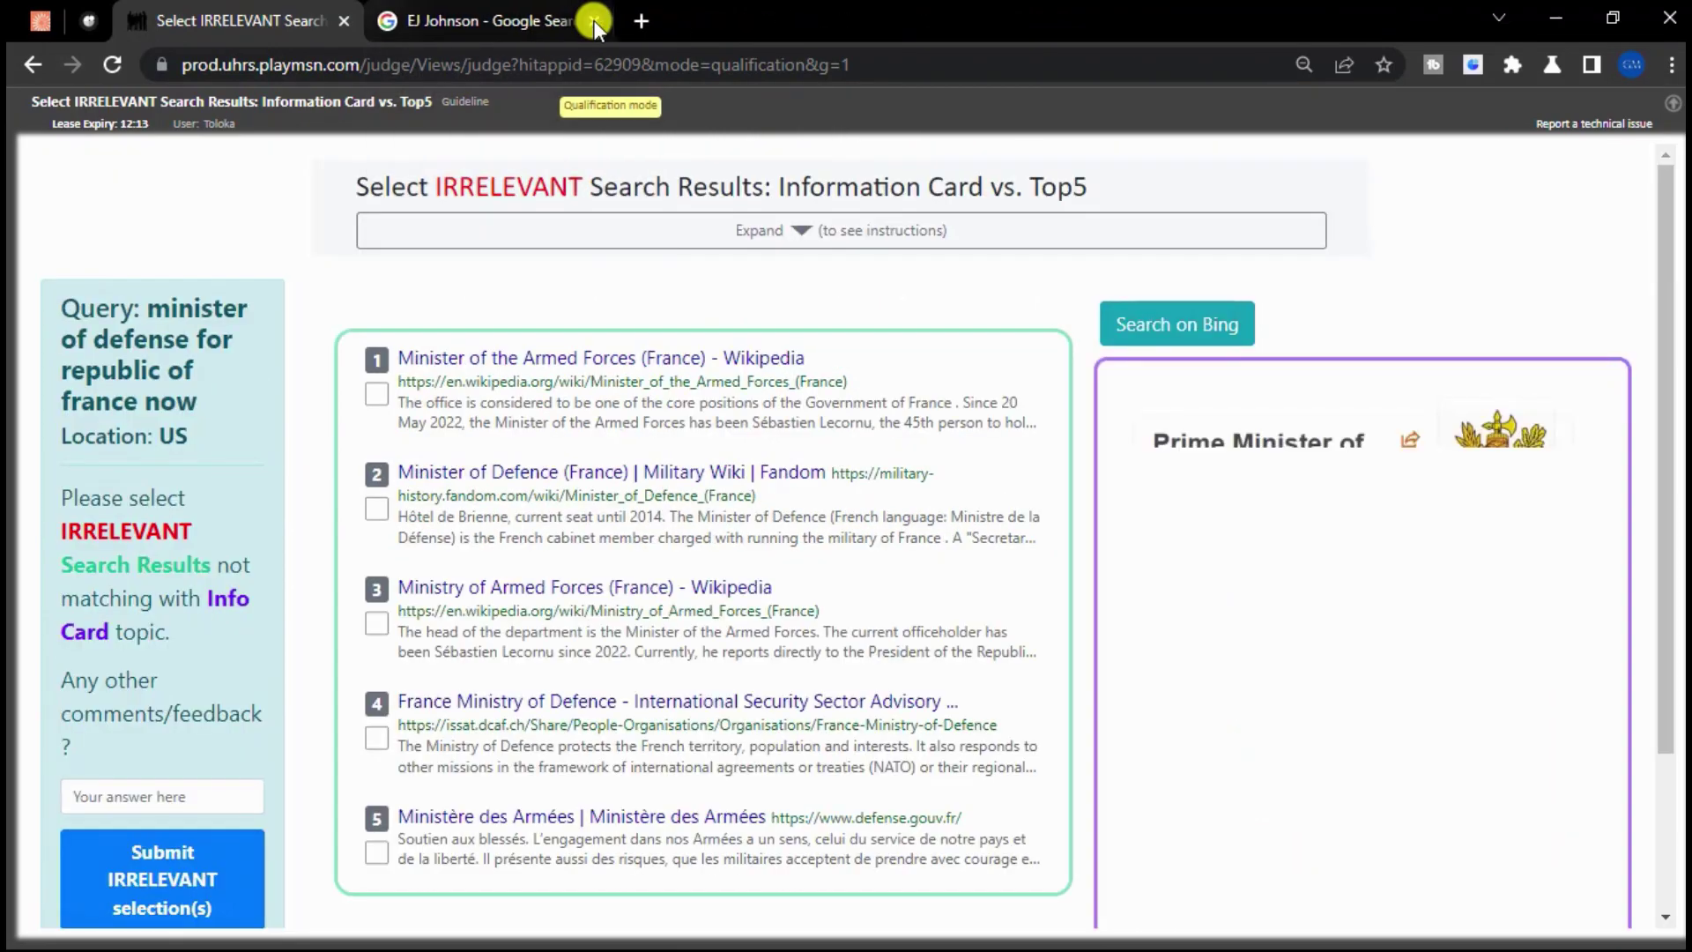
click(594, 19)
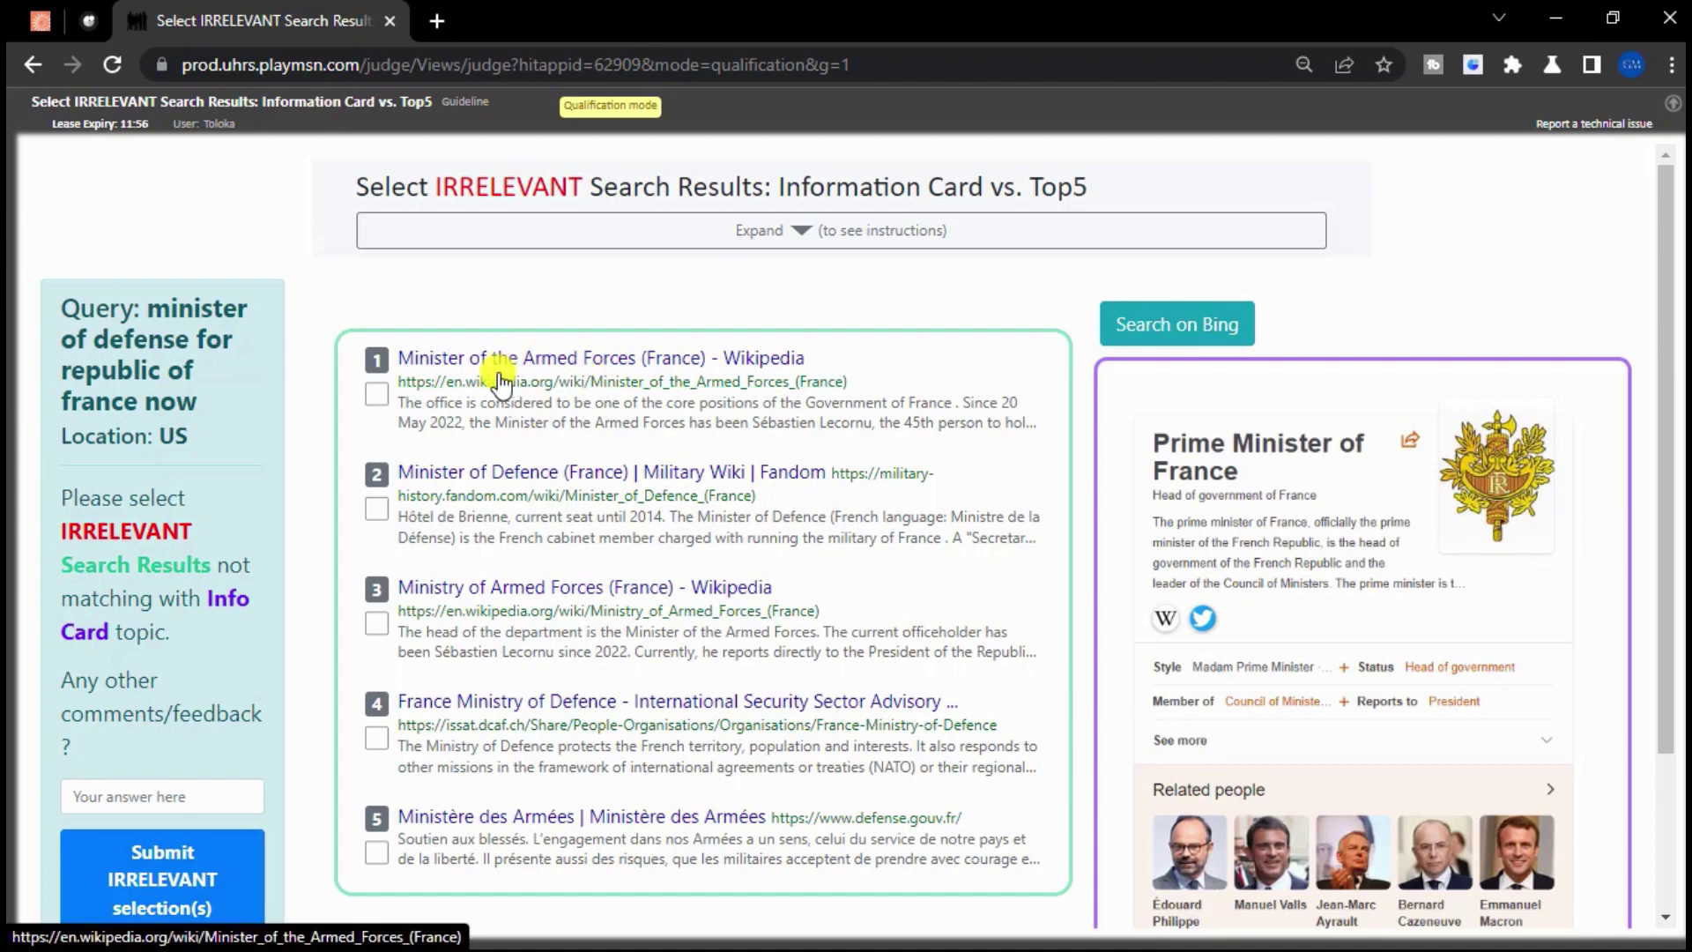
click(500, 382)
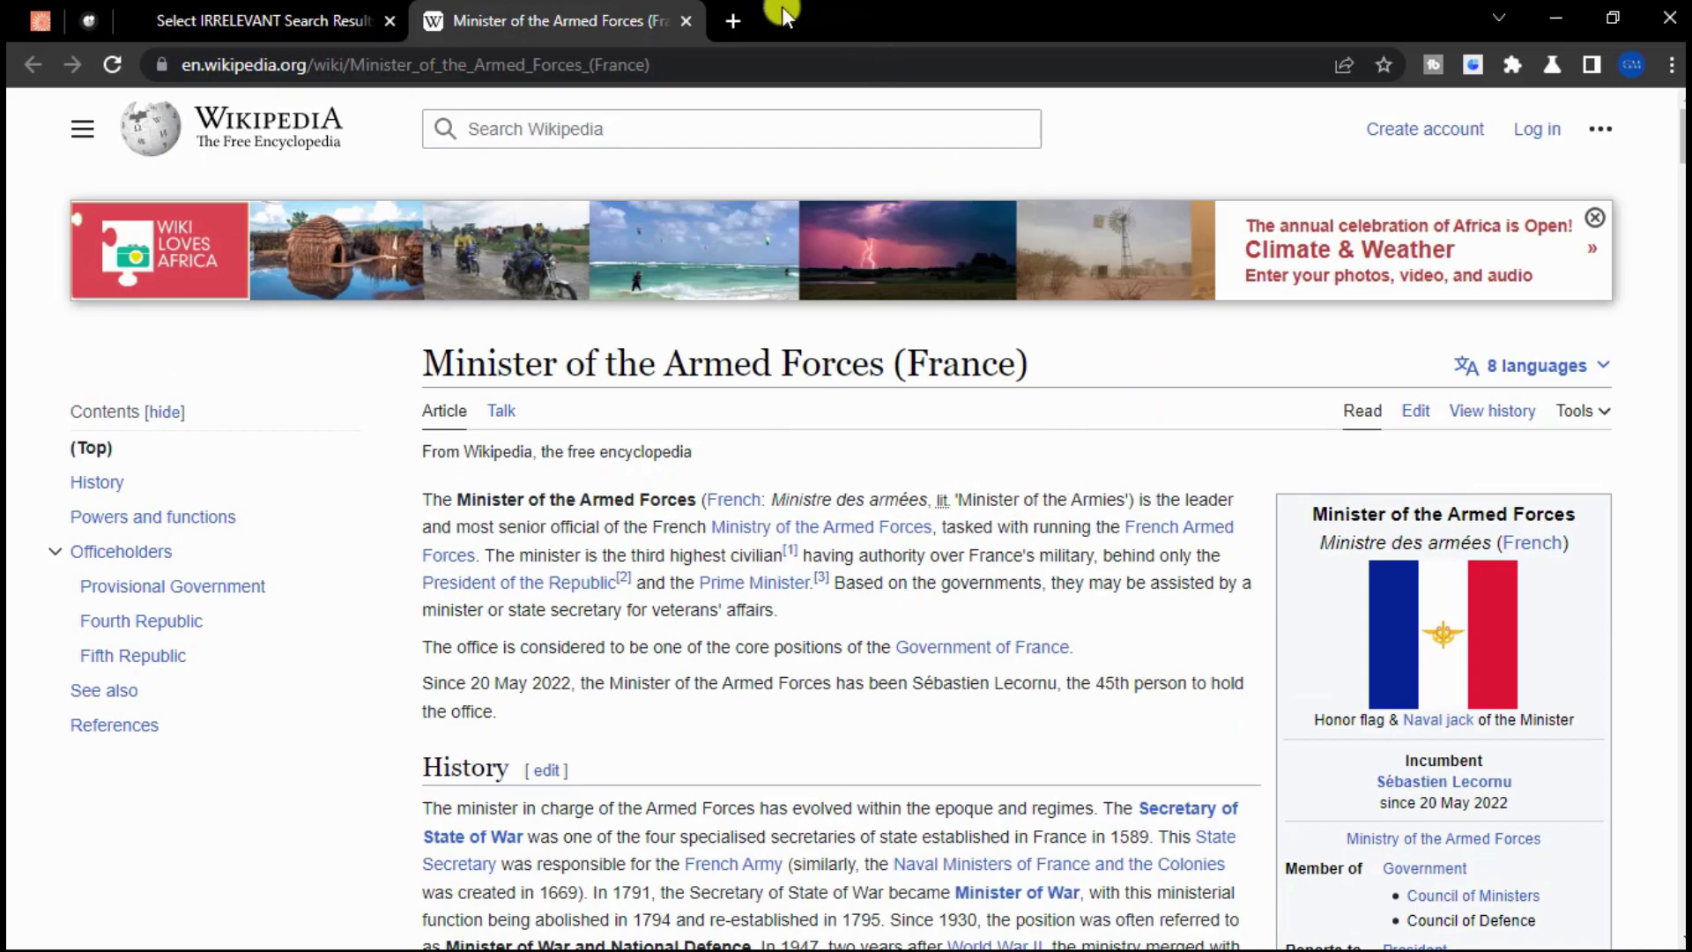
click(687, 20)
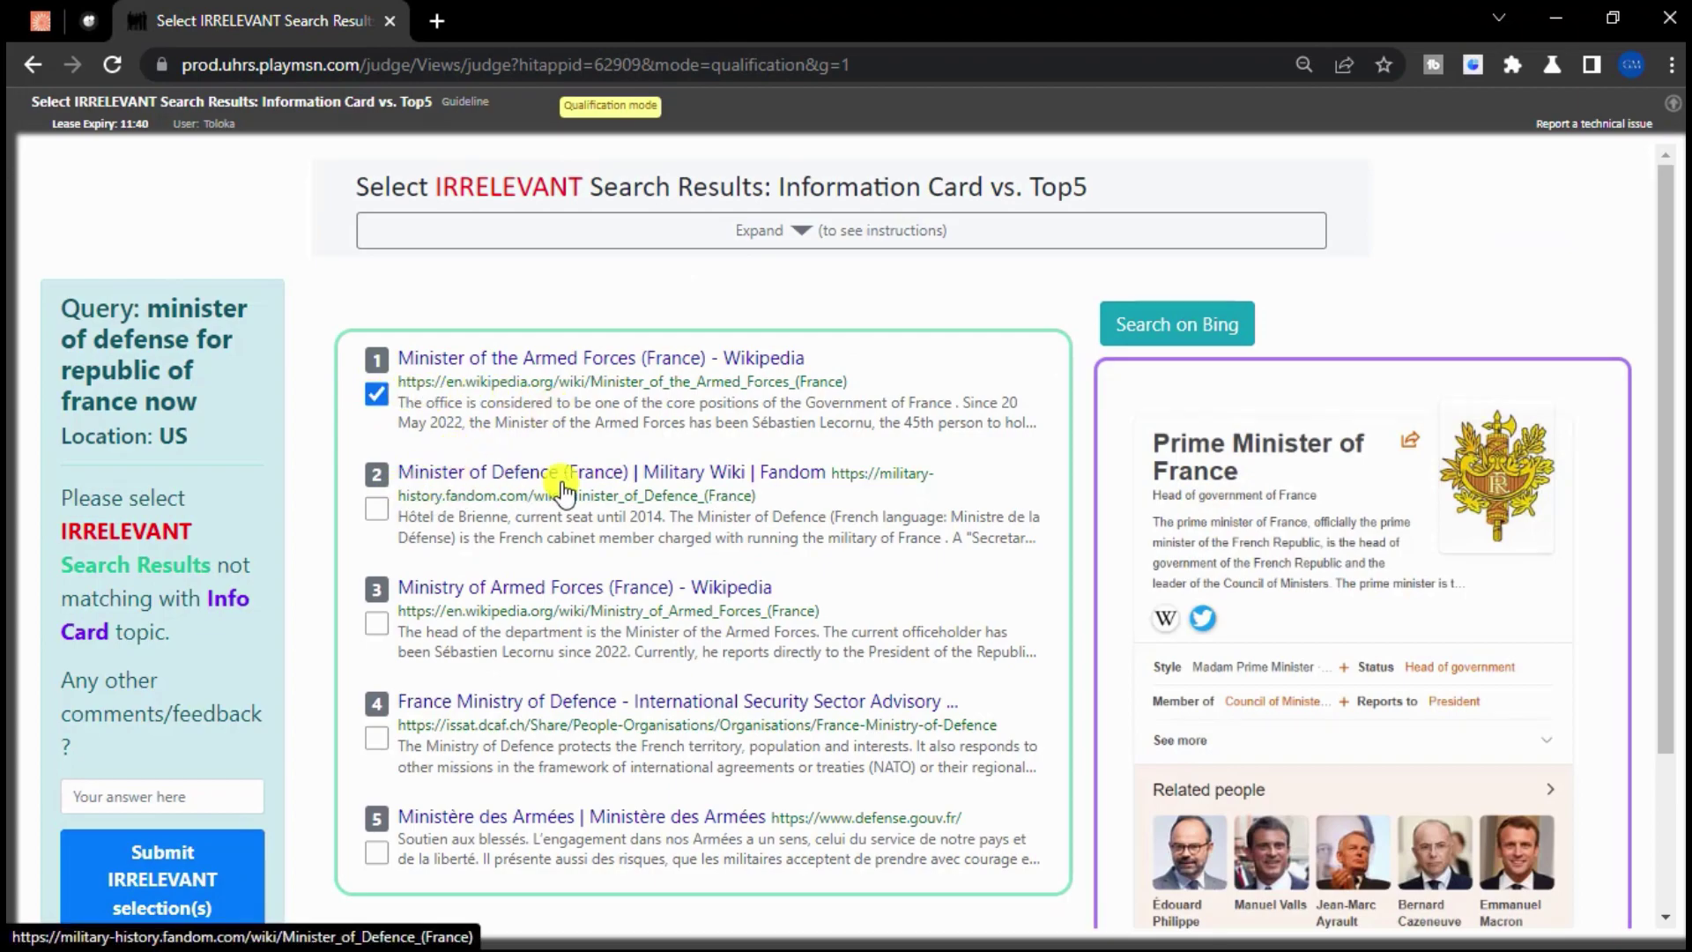
Step: Mark results 2–4 irrelevant, check result 5's French ministry site, and submit the irrelevant selections
click(378, 511)
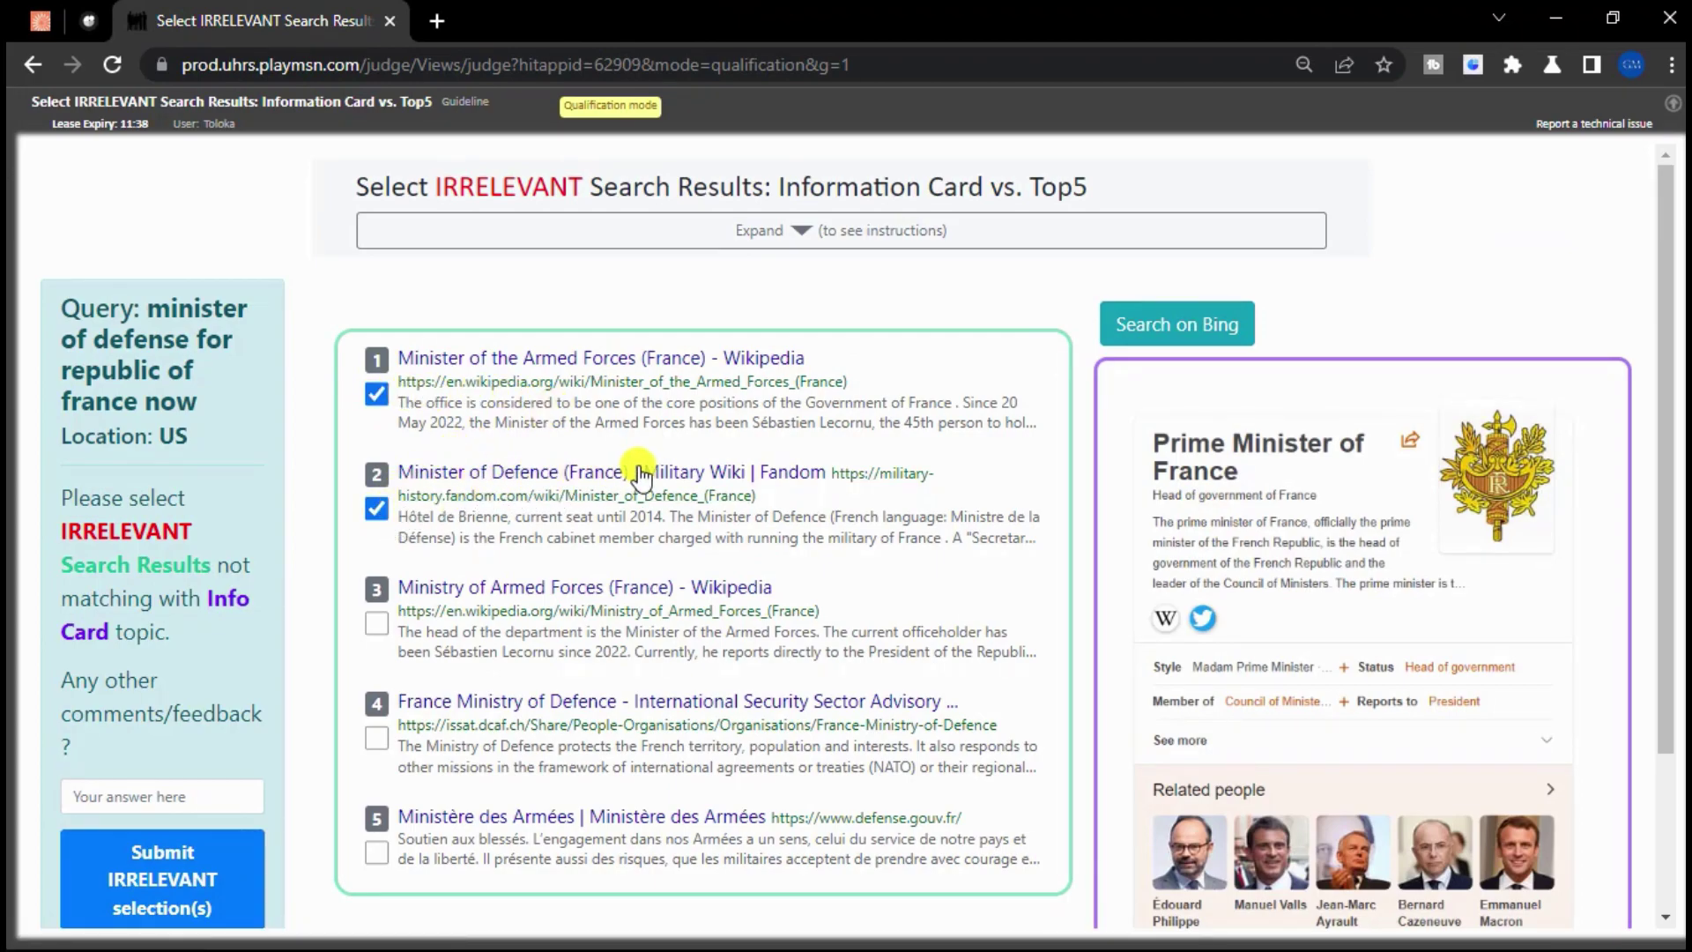
click(377, 624)
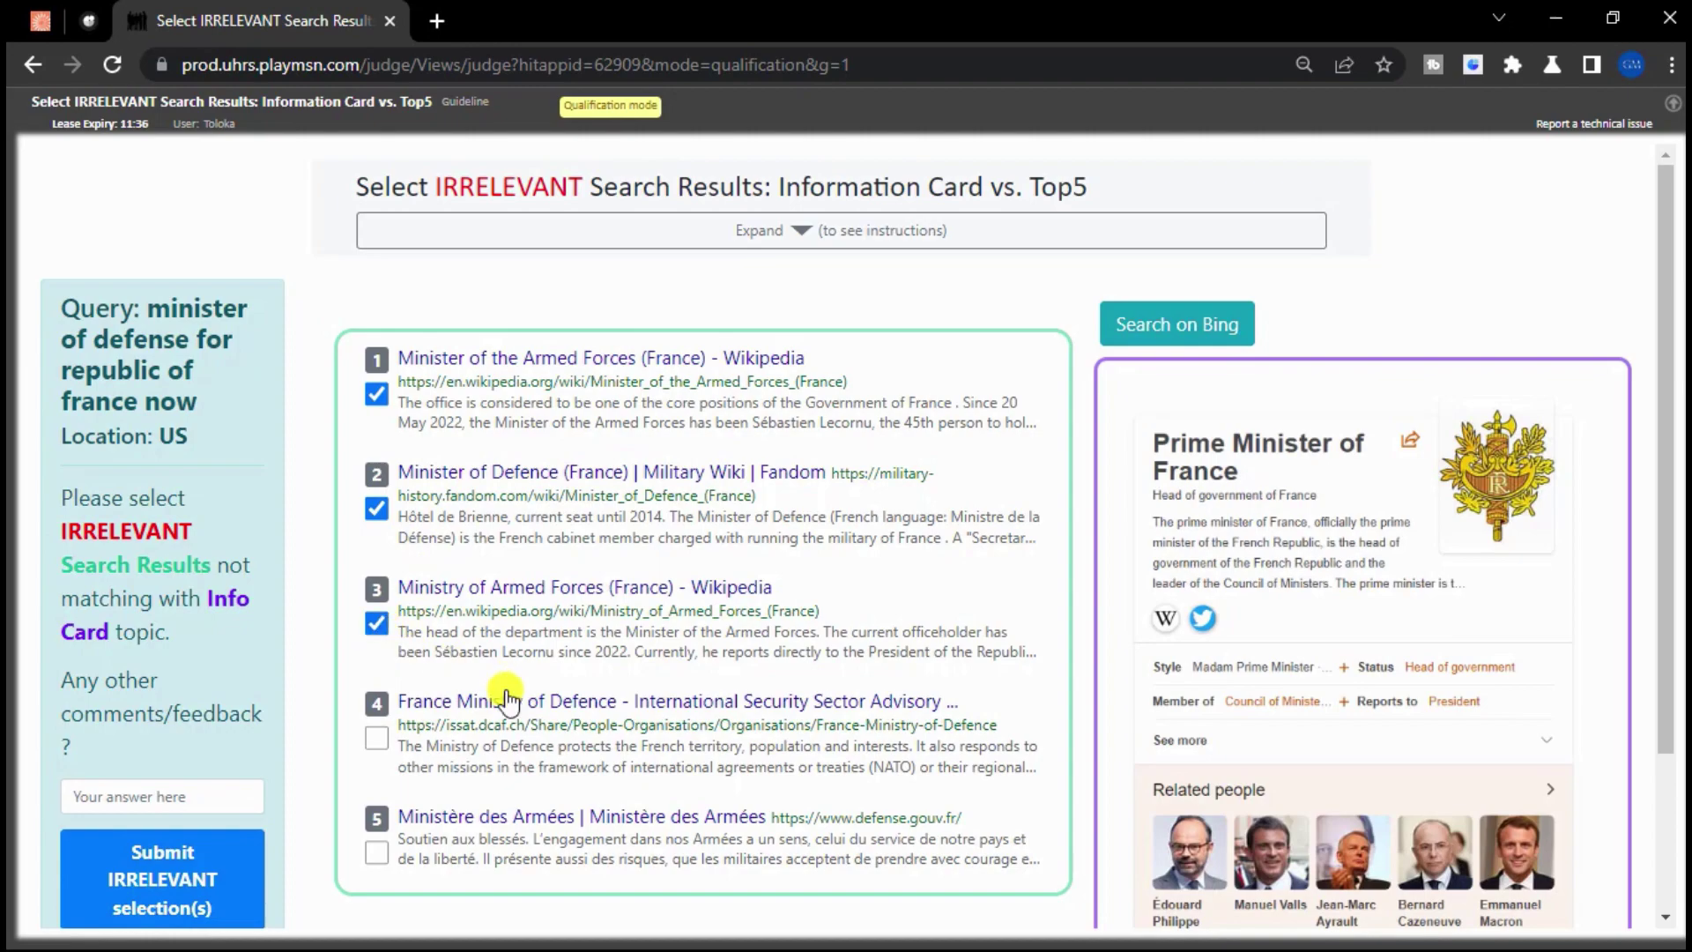
click(377, 739)
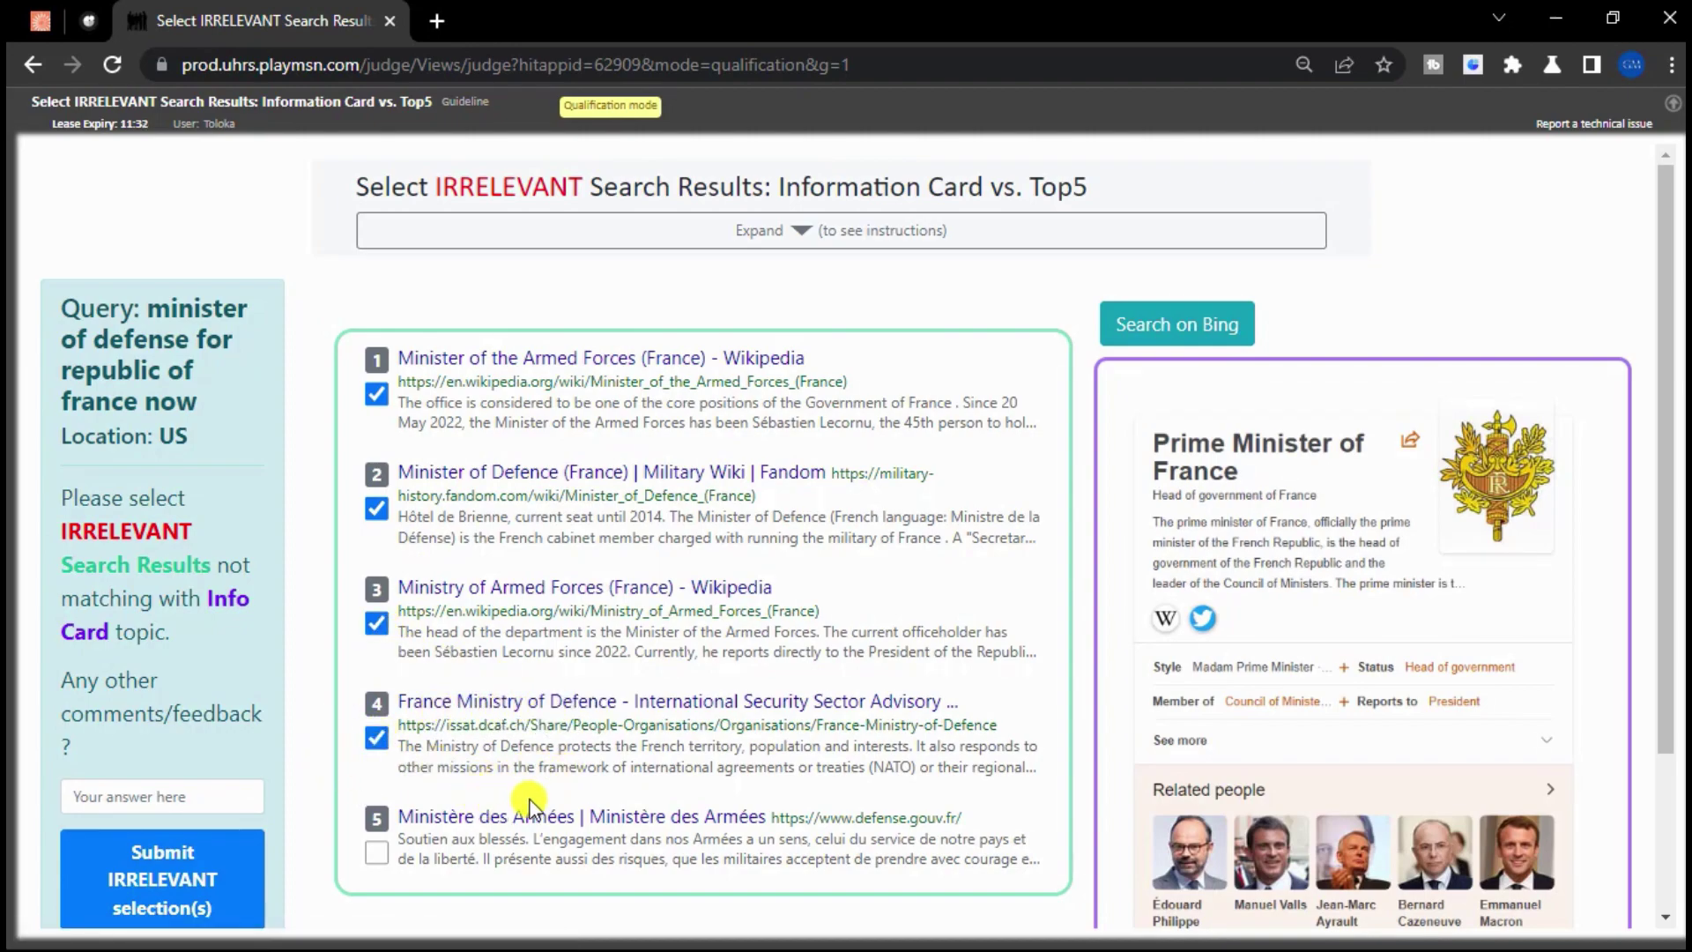
click(577, 826)
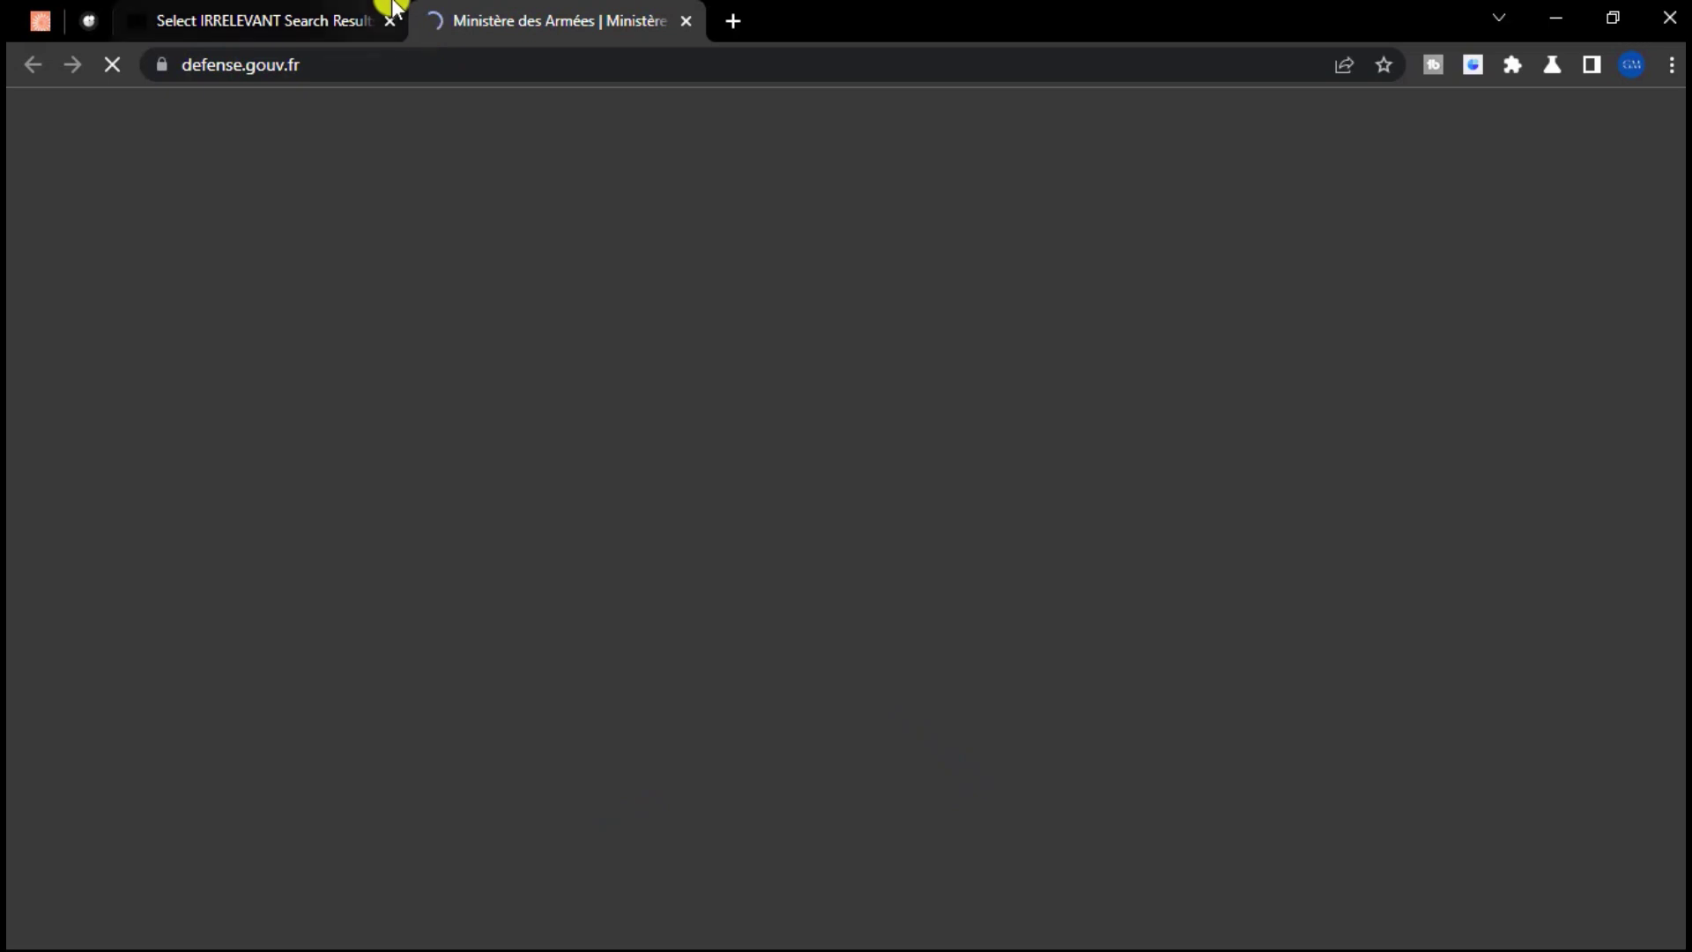
click(326, 20)
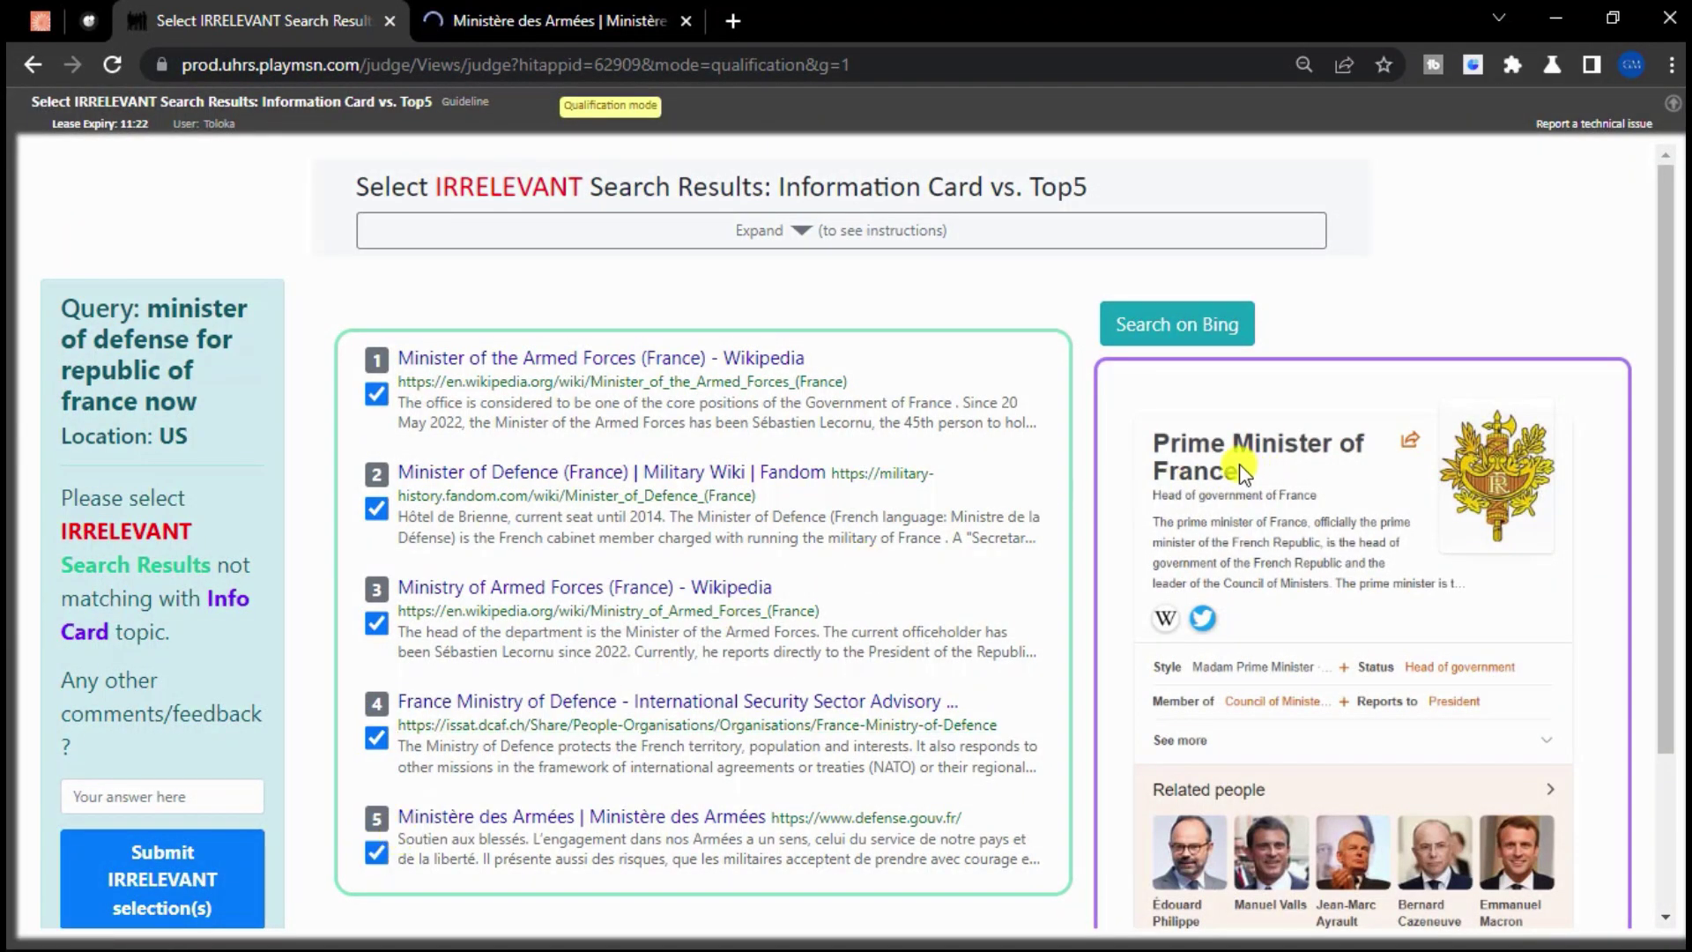
scroll(234, 718, down, 2)
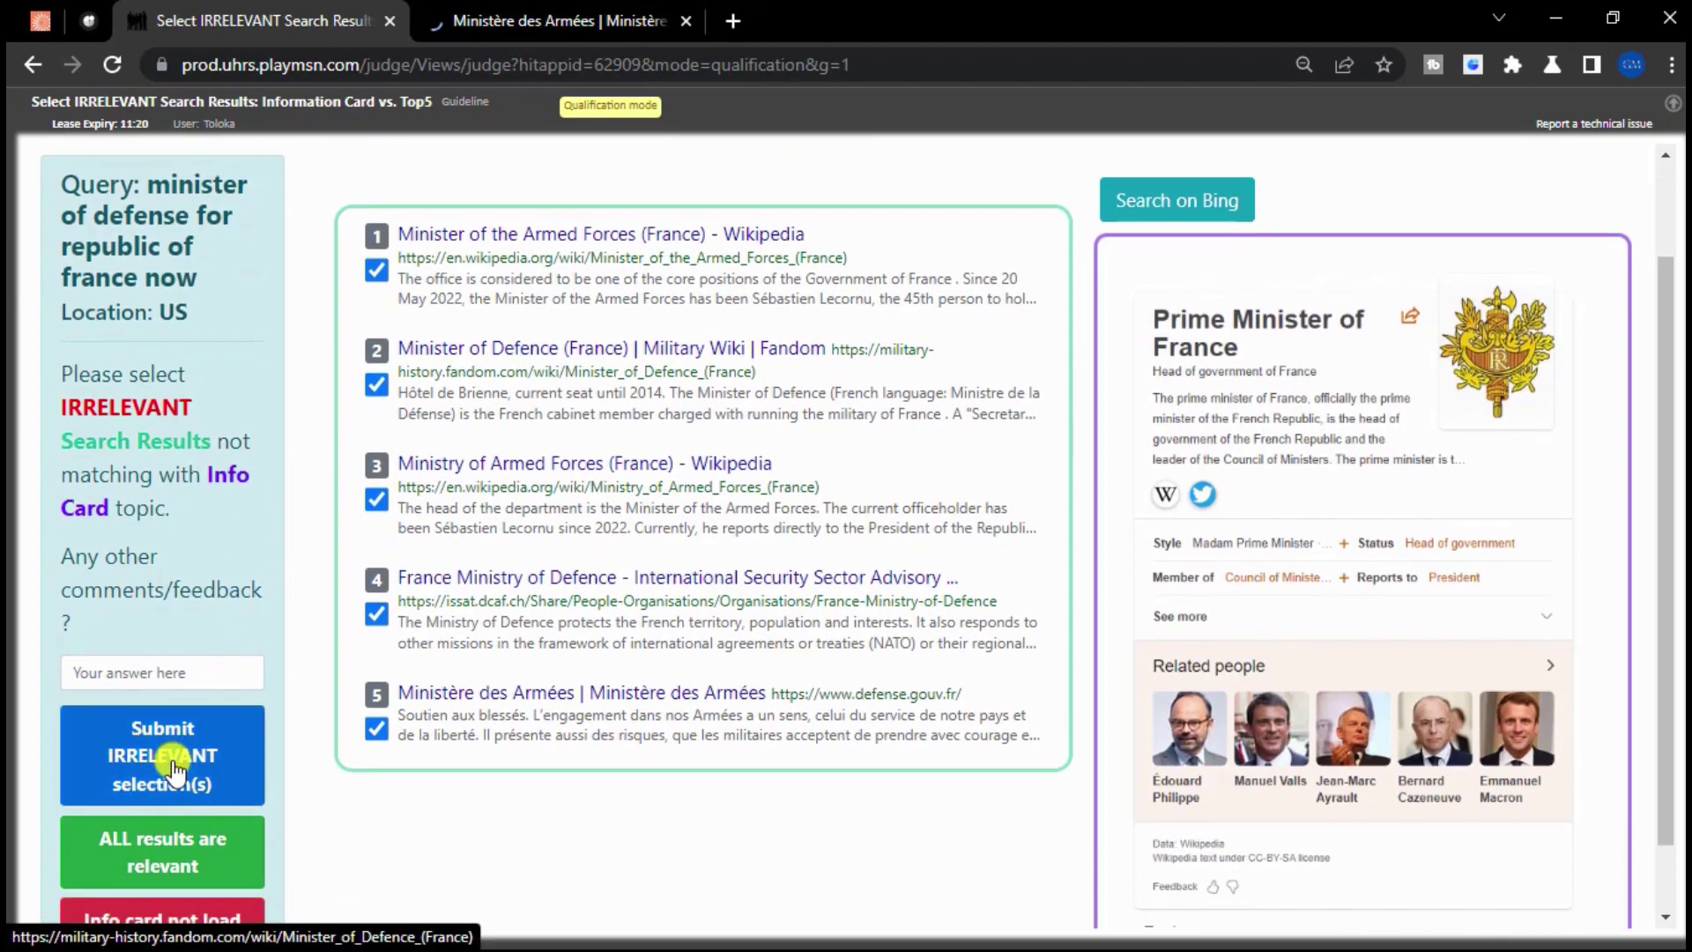
click(173, 771)
Step: Close the leftover Ministère des Armées tab, leaving only the olympic ulcinj task
click(683, 23)
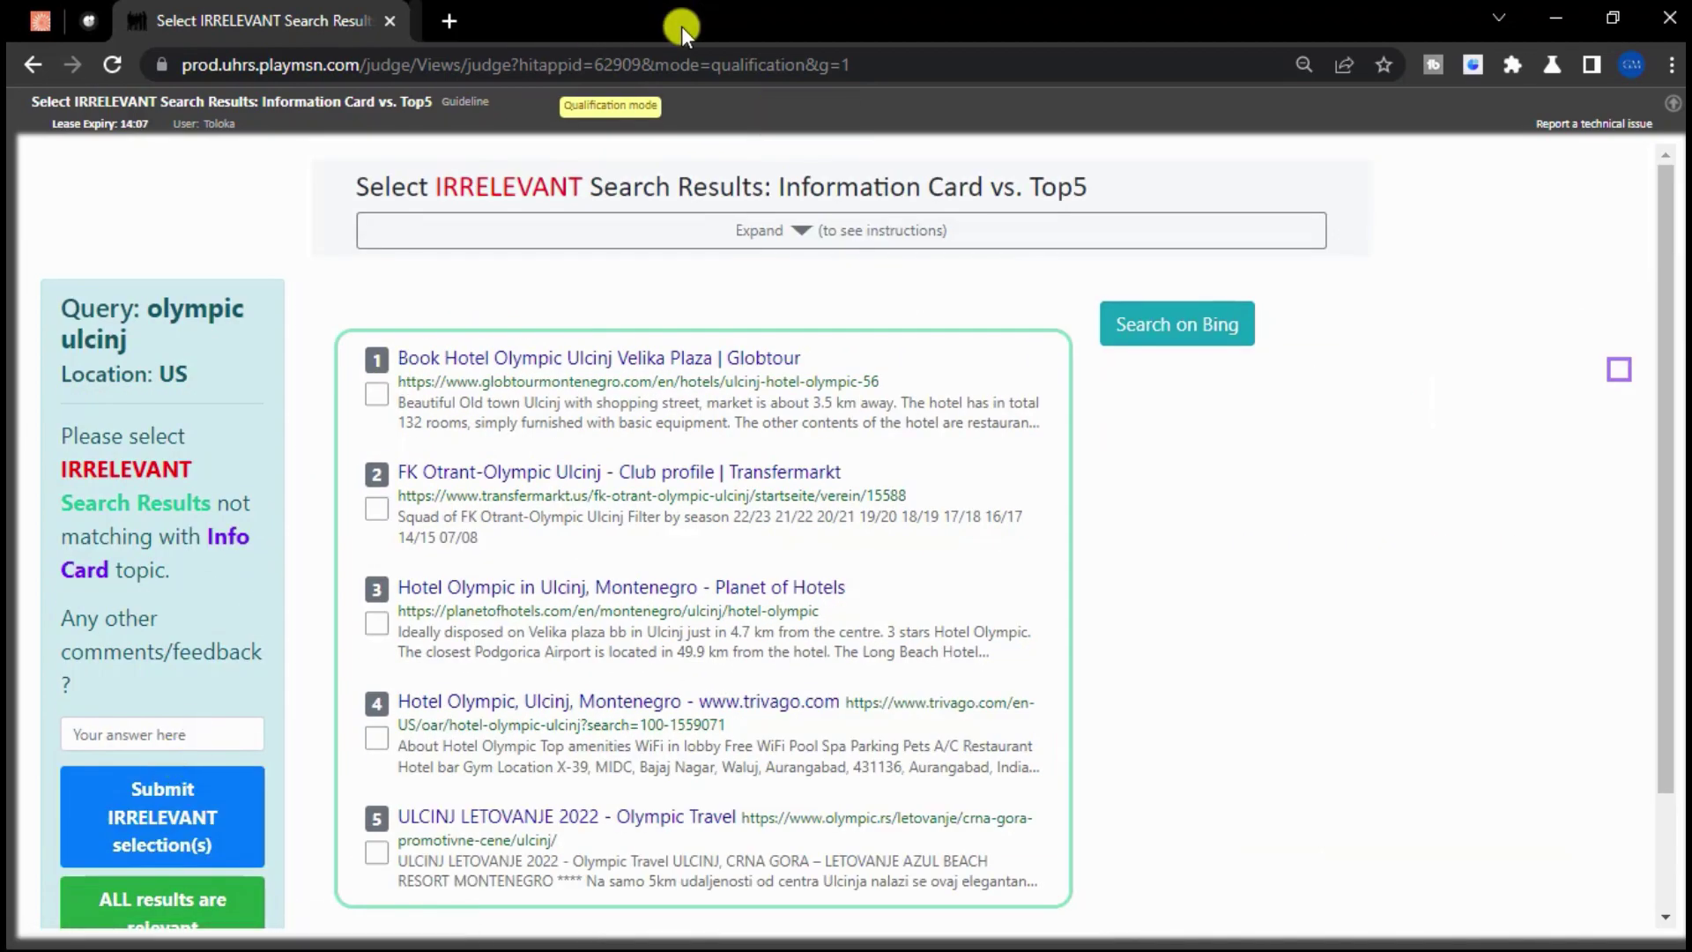